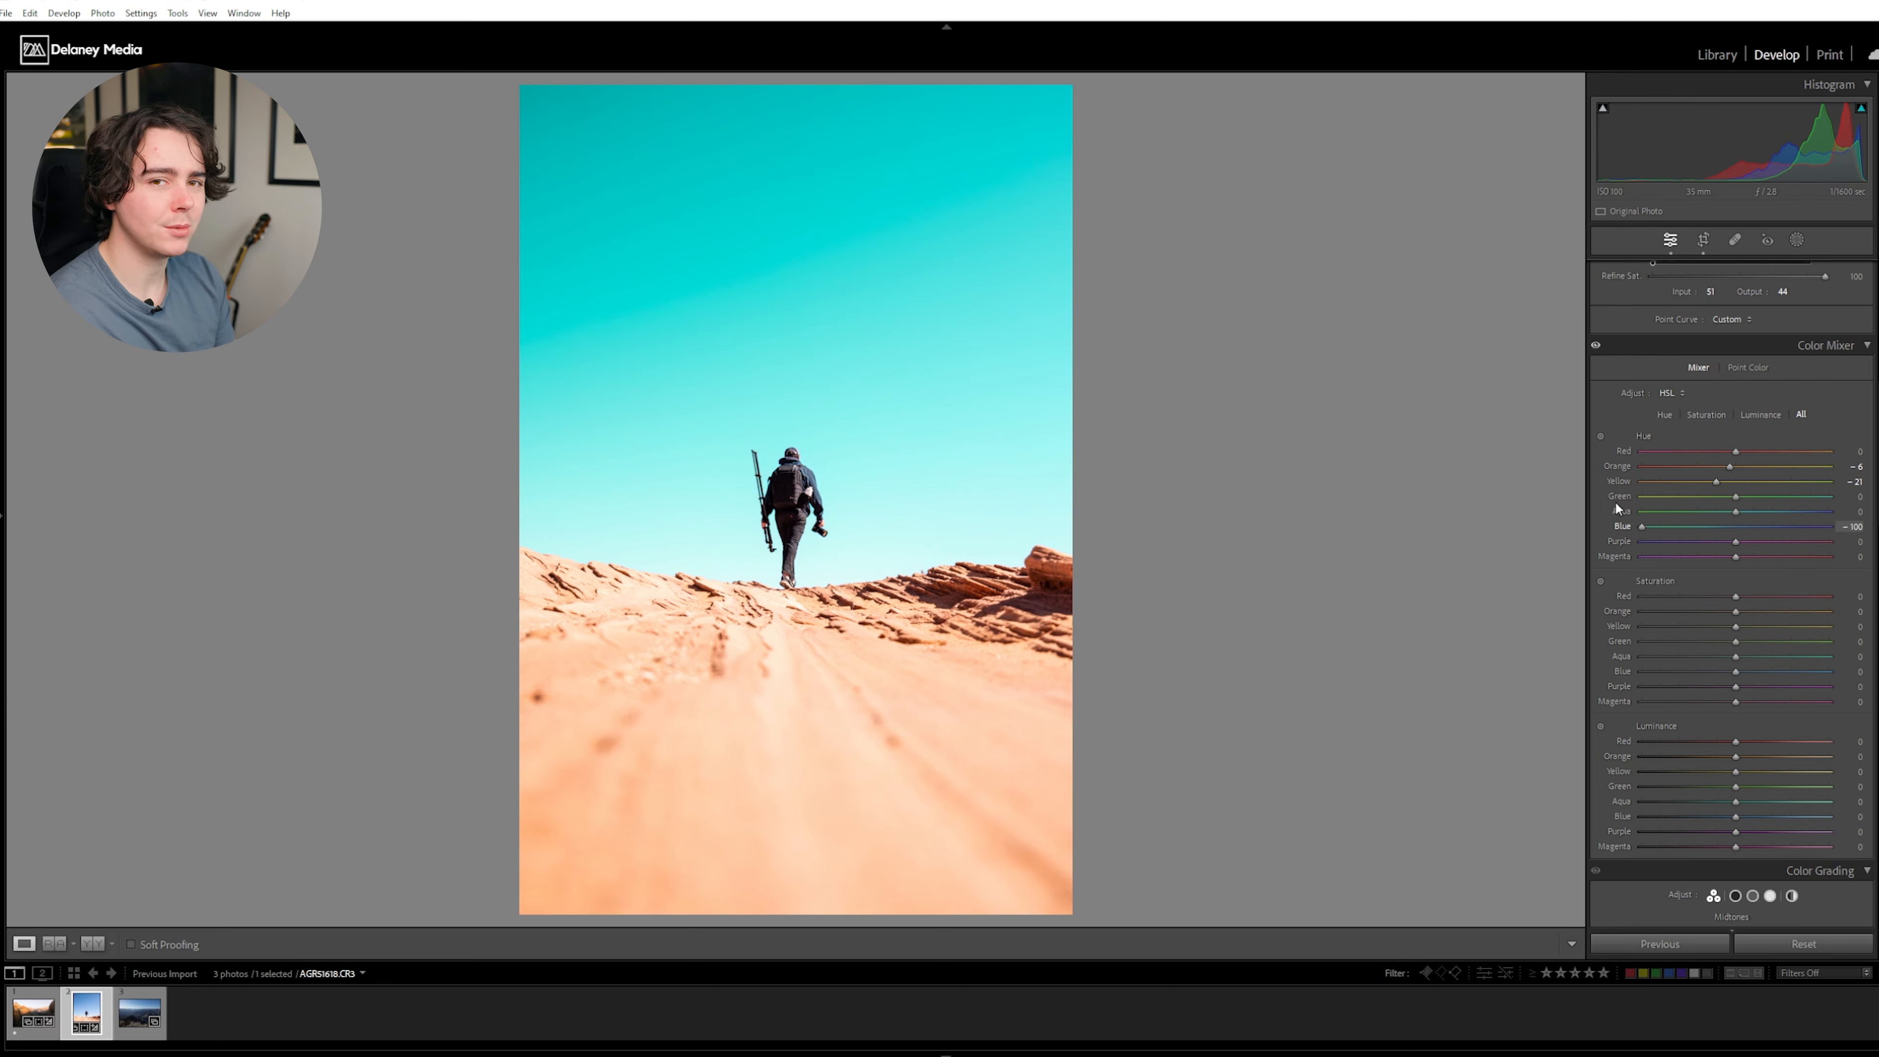
- Adjust the blue sky in the Color Mixer, setting the blue hue to -35 and the blue saturation to -29
{"action": "left_click_drag", "start_coordinate": [1642, 525], "coordinate": [1703, 543]}
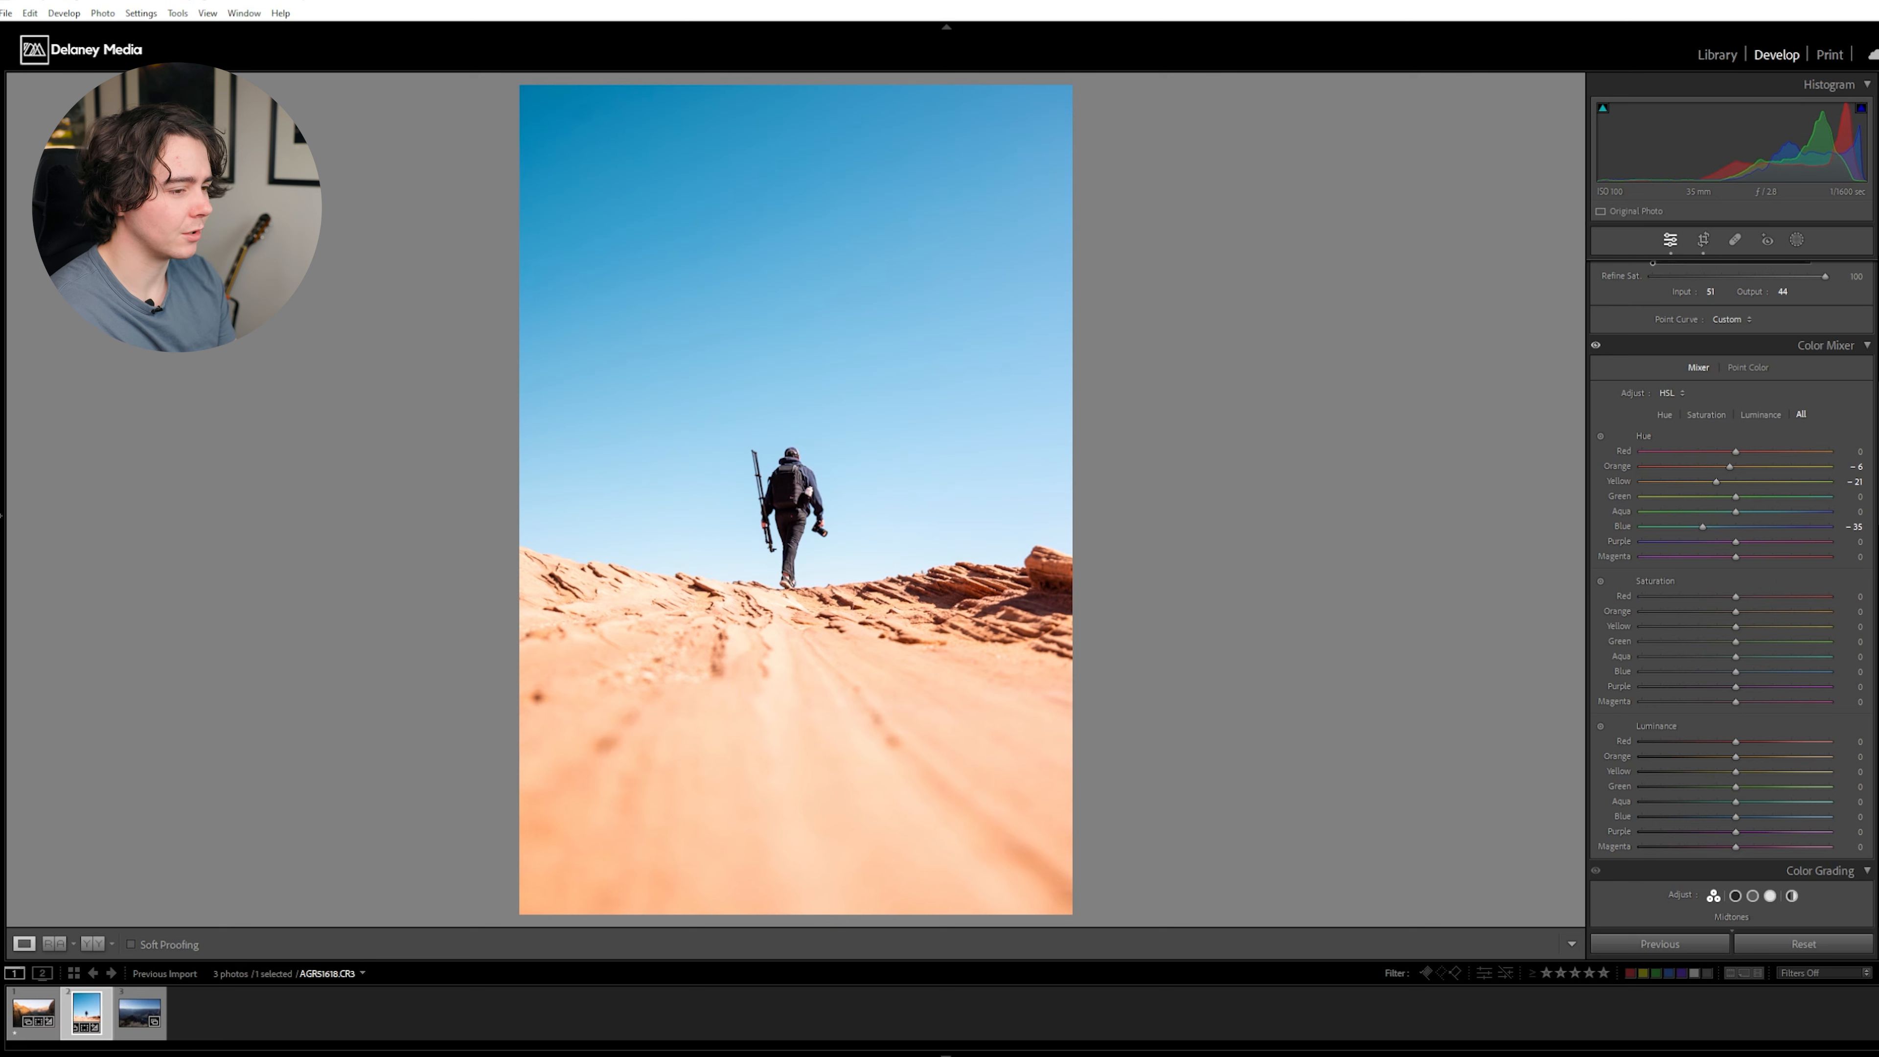
{"action": "left_click_drag", "start_coordinate": [1717, 666], "coordinate": [1716, 666]}
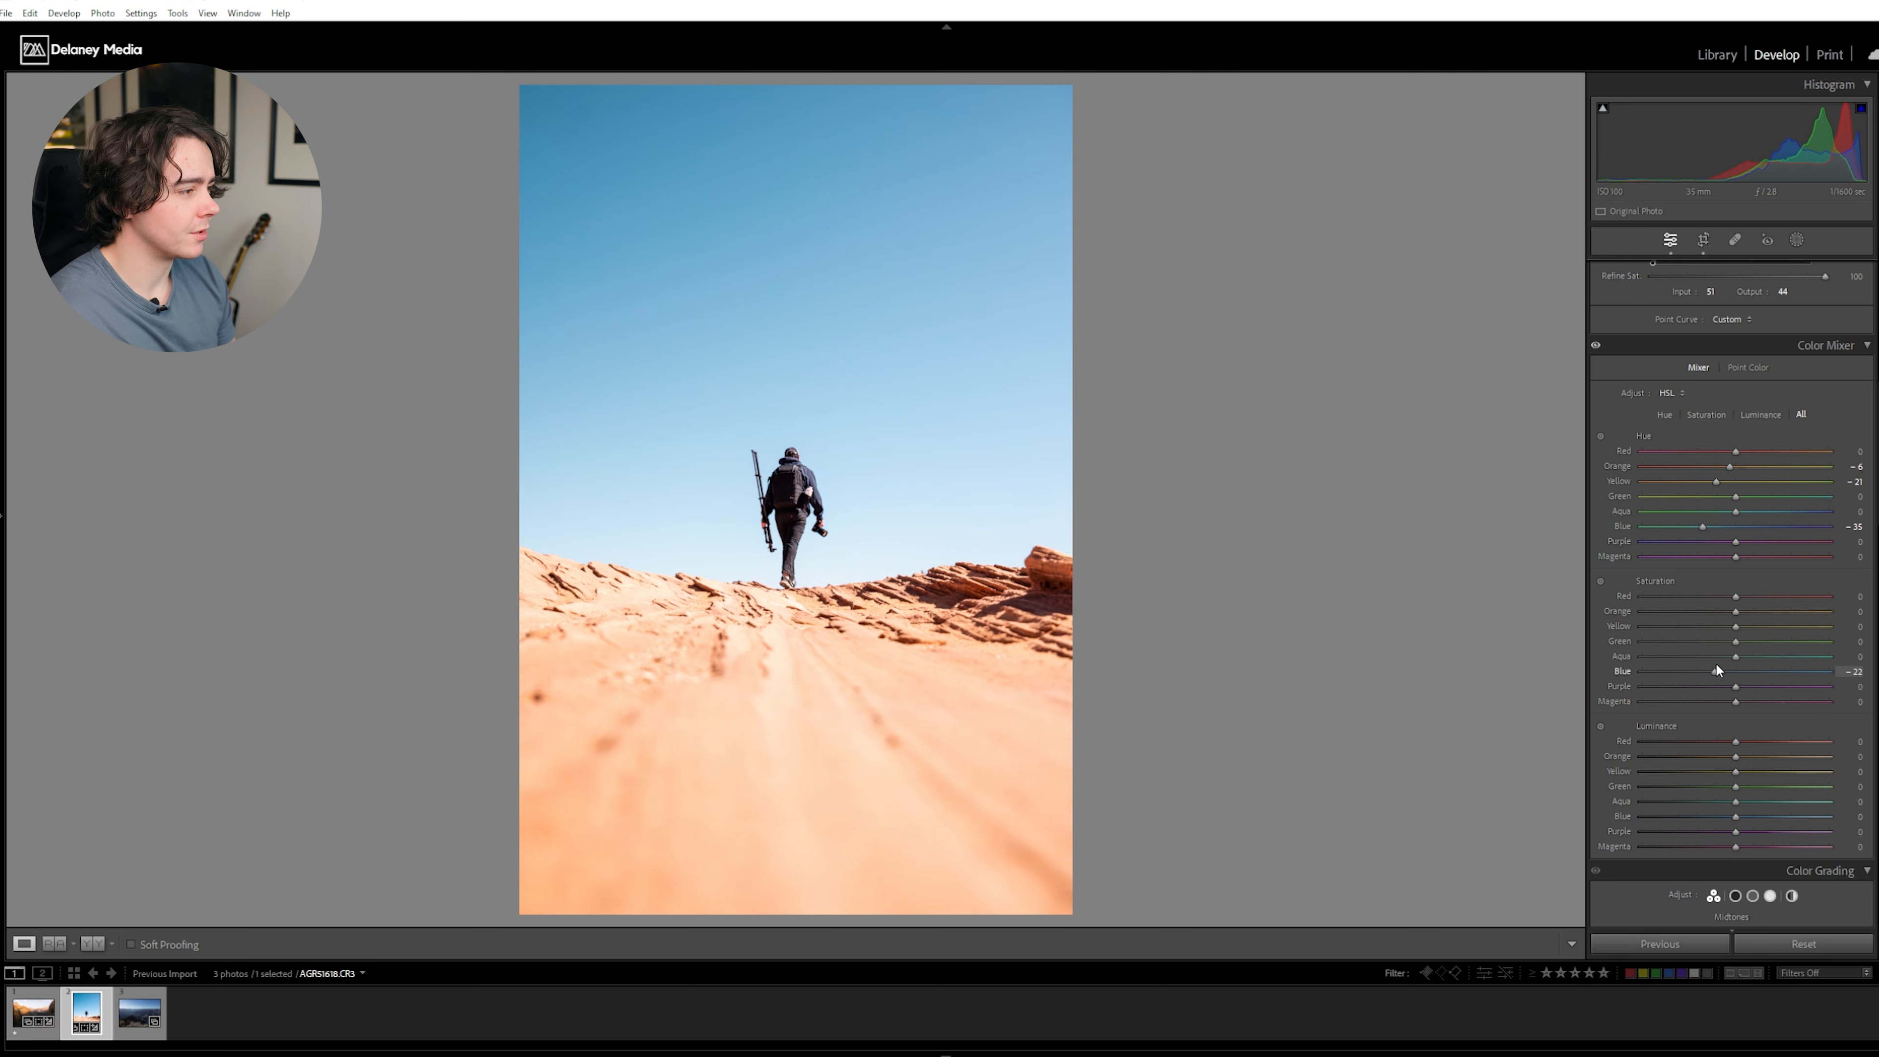
{"action": "left_click_drag", "start_coordinate": [1707, 664], "coordinate": [1709, 665]}
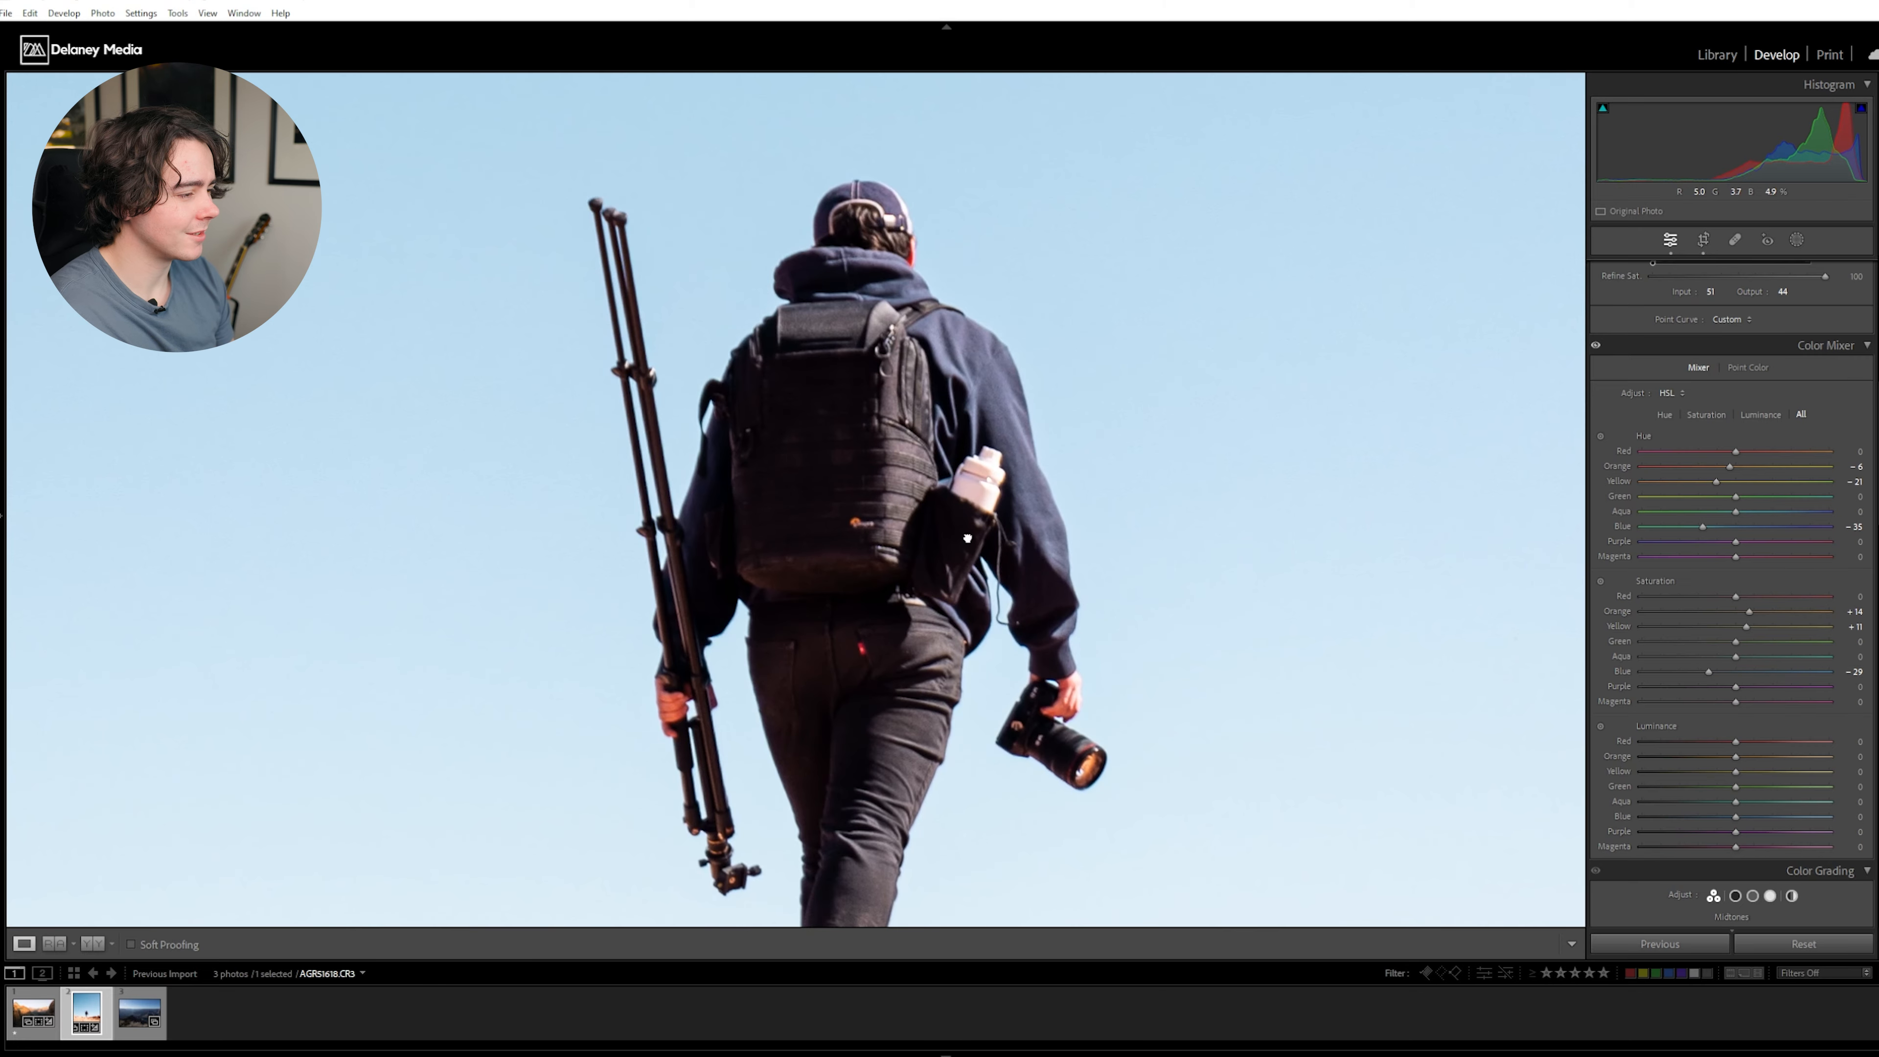
{"action": "left_click_drag", "start_coordinate": [967, 539], "coordinate": [991, 400]}
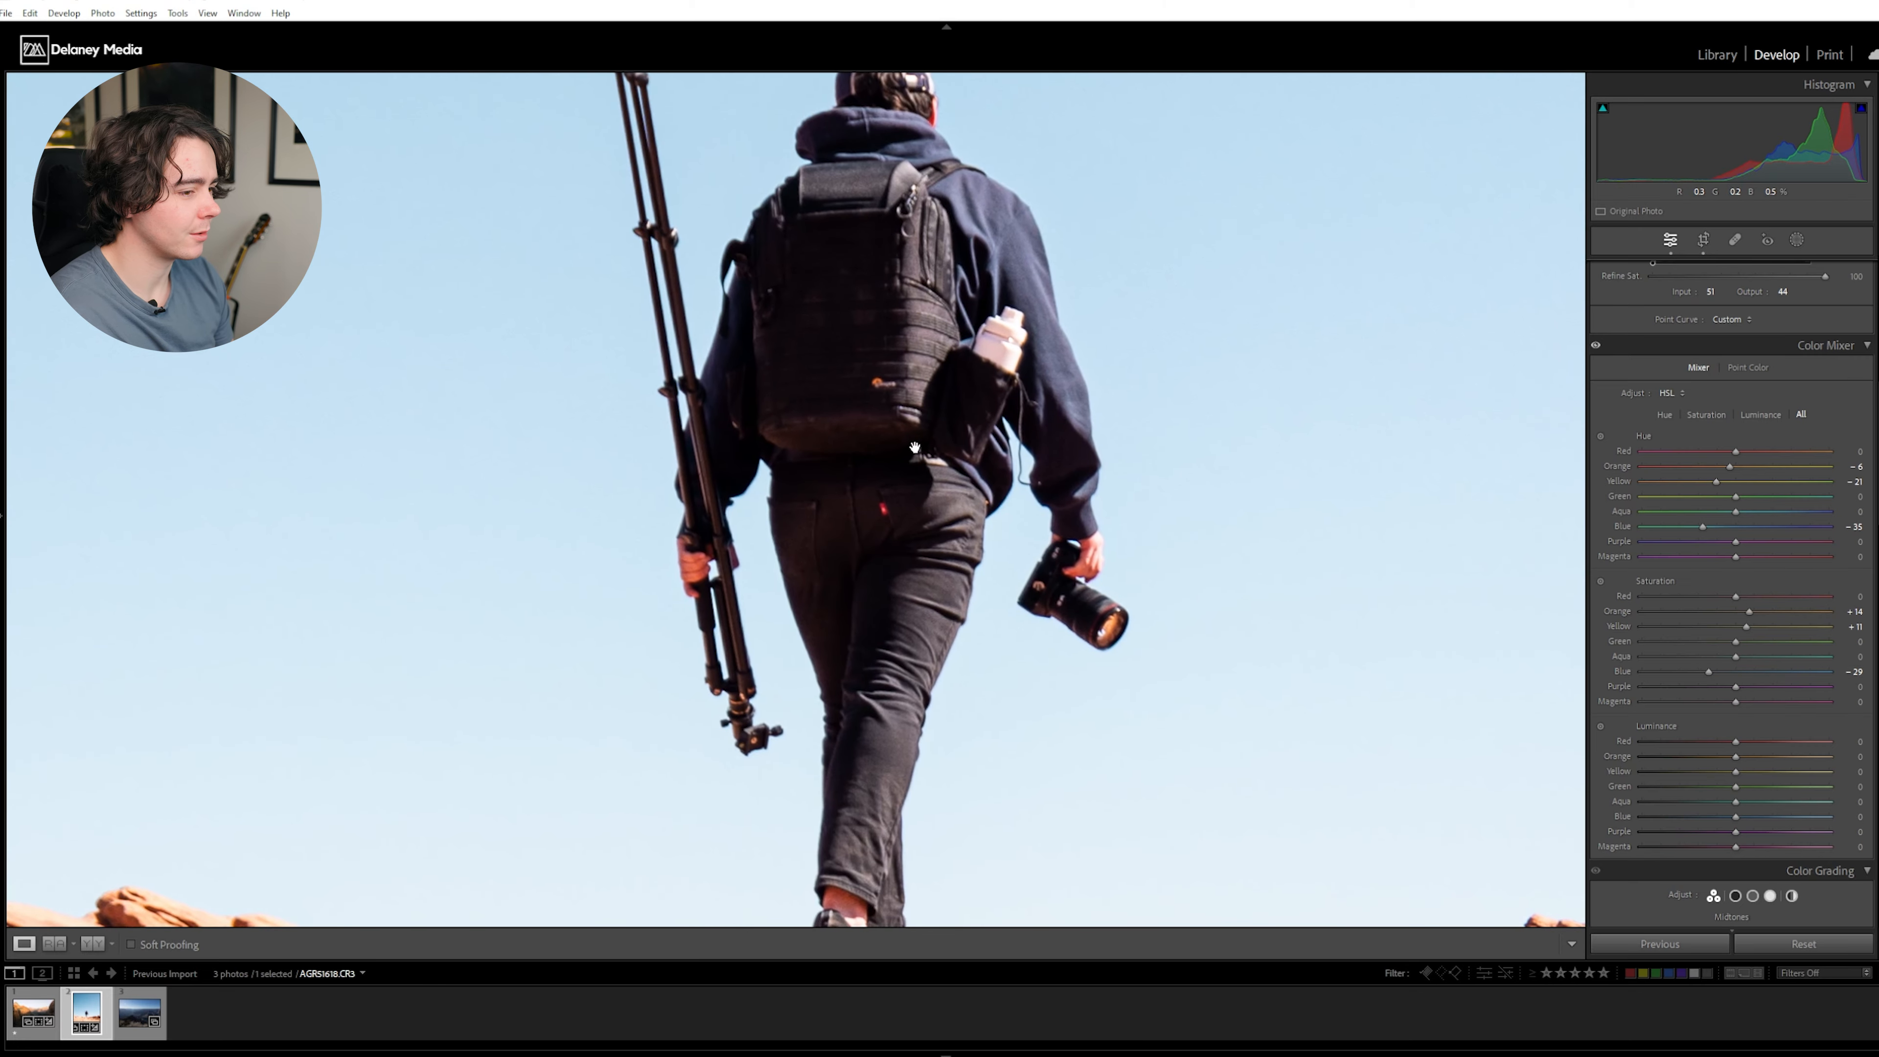
{"action": "left_click", "coordinate": [961, 466]}
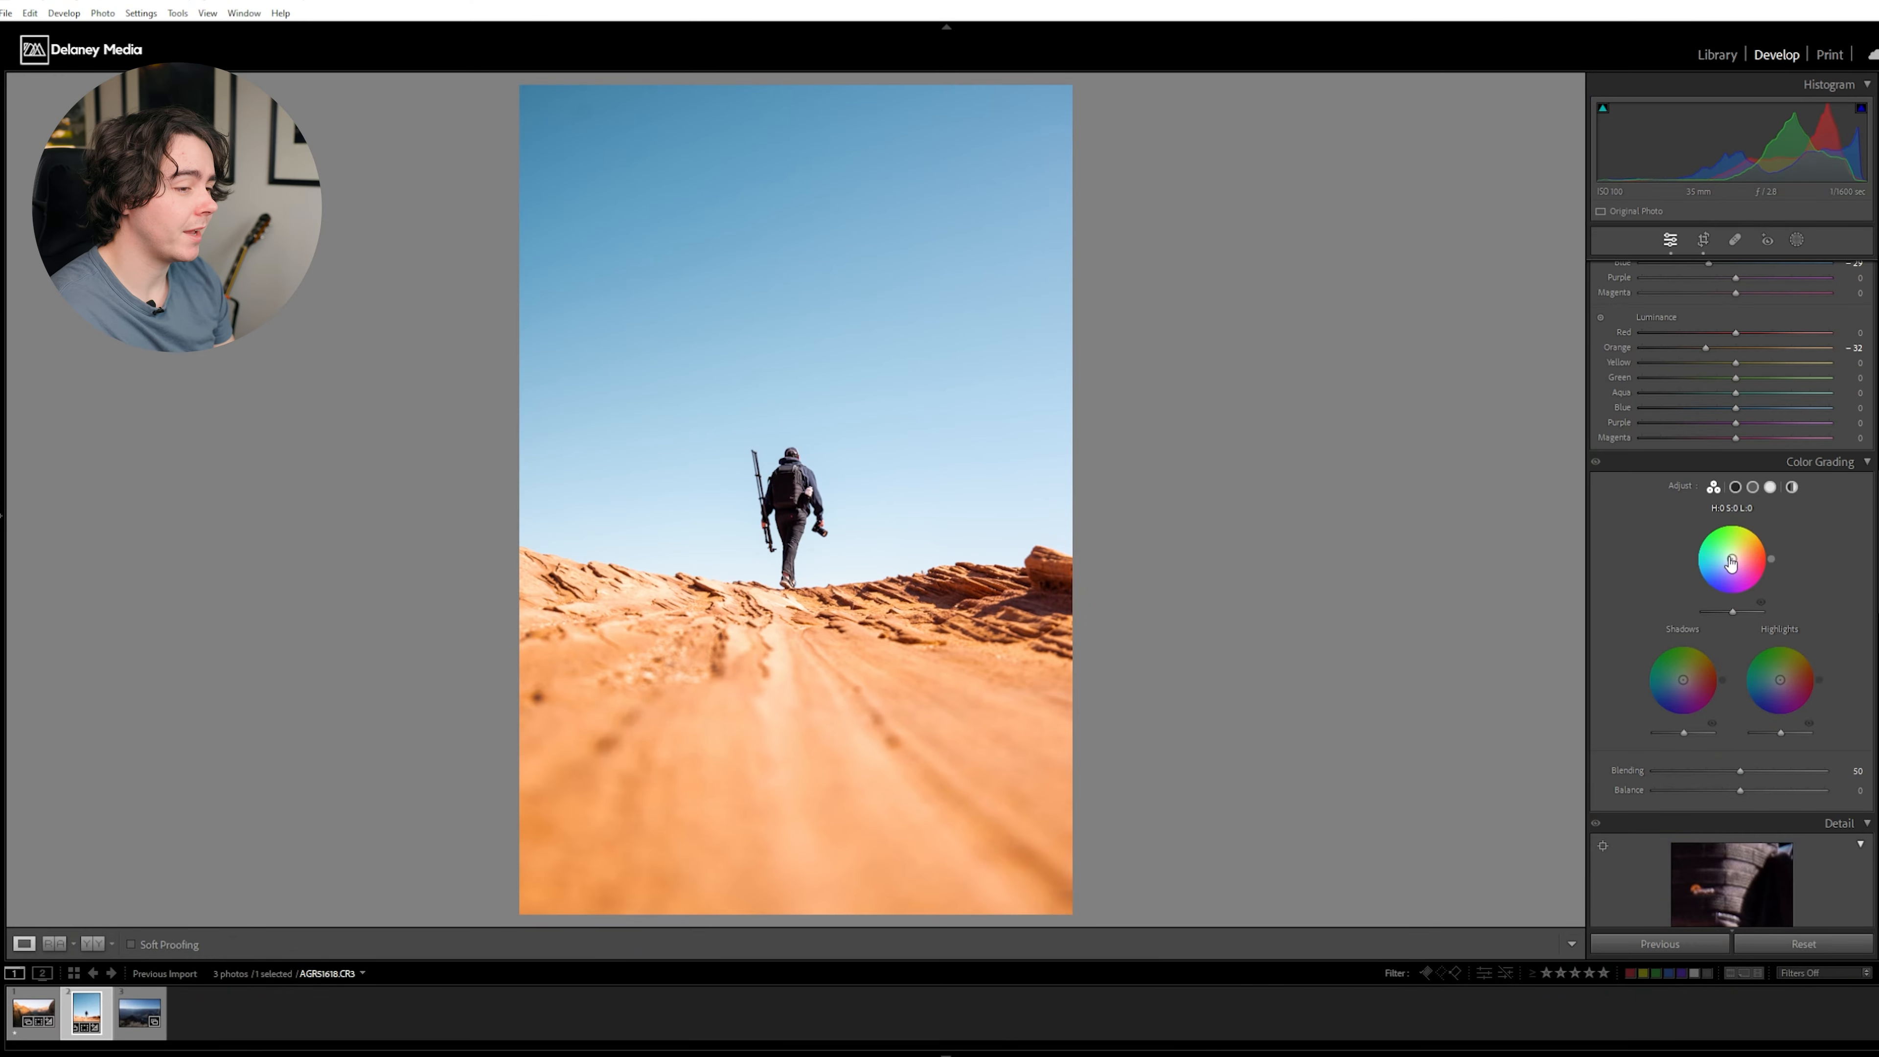
- Color grade the midtones toward orange at hue 39, saturation 31, and tint the shadows toward teal
{"action": "mouse_move", "coordinate": [1732, 563]}
{"action": "left_mouse_down"}
{"action": "mouse_move", "coordinate": [1765, 557]}
{"action": "mouse_move", "coordinate": [1753, 541]}
{"action": "left_mouse_up"}
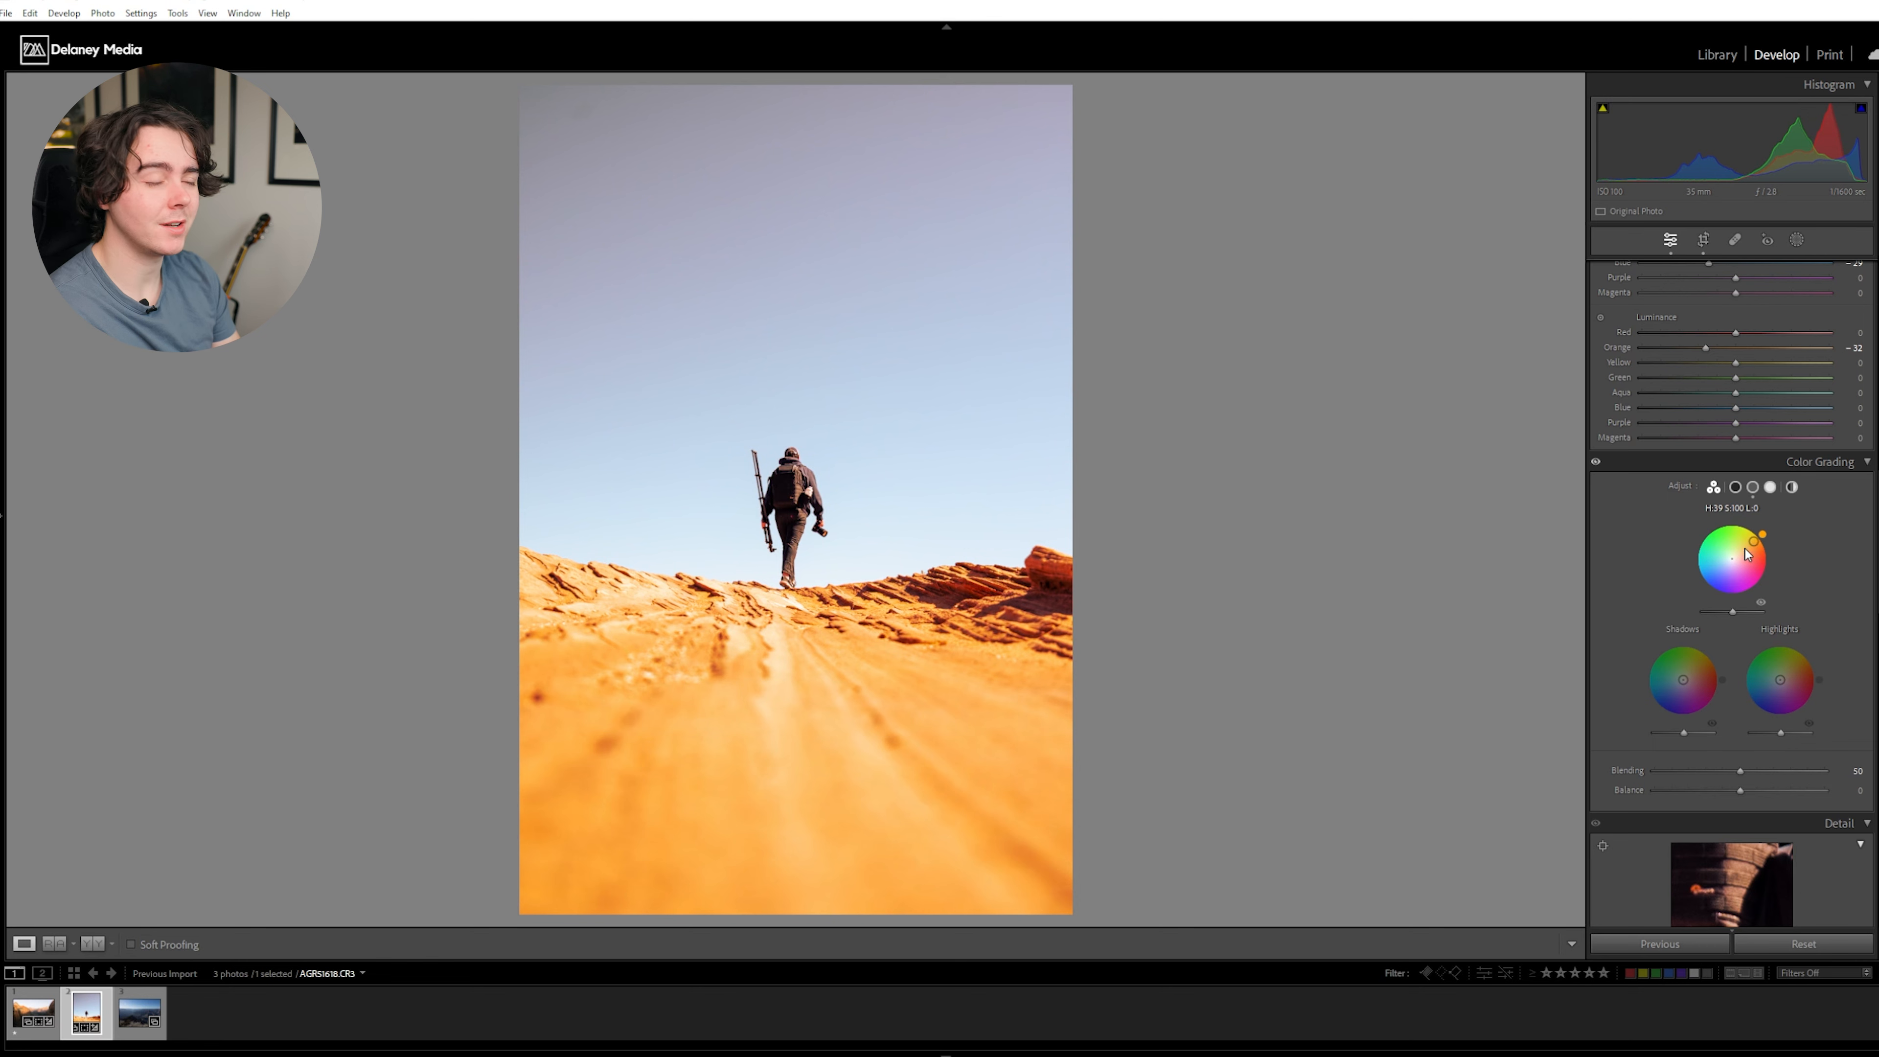
{"action": "left_click_drag", "start_coordinate": [1753, 541], "coordinate": [1737, 554]}
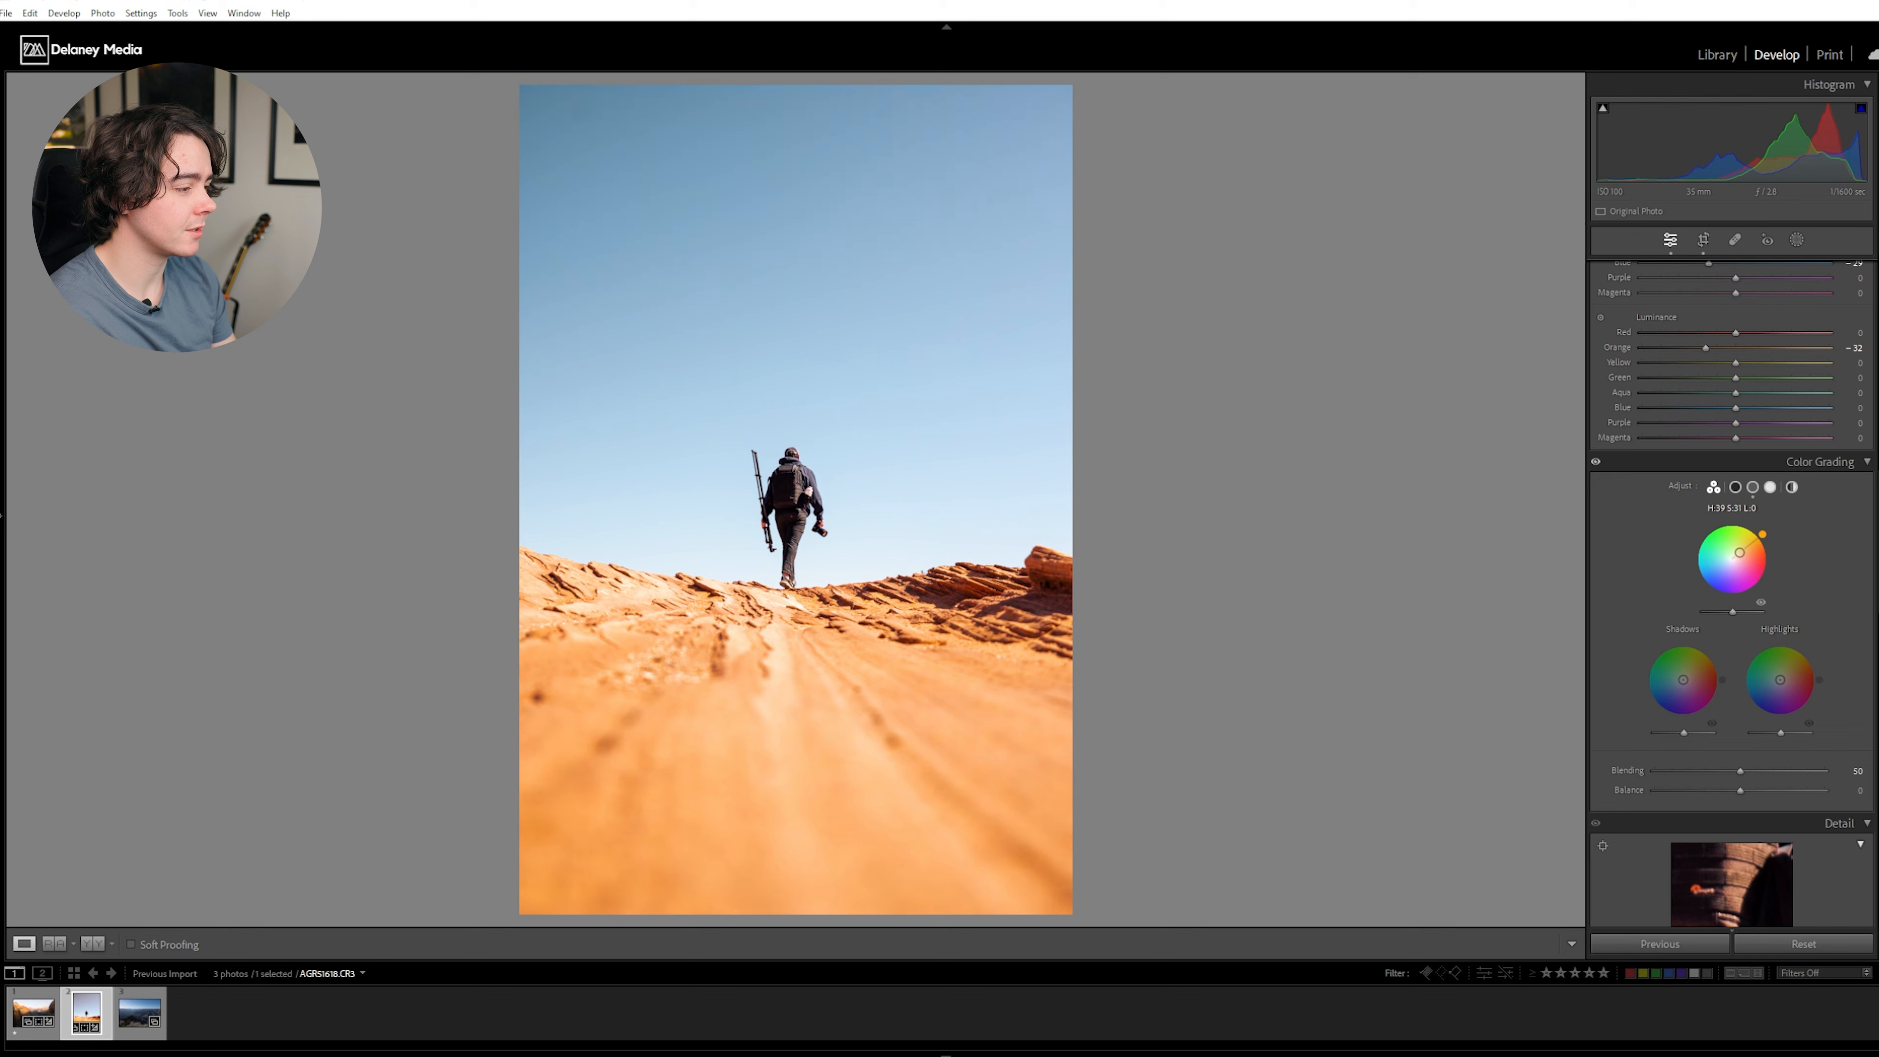
{"action": "mouse_move", "coordinate": [1680, 681]}
{"action": "left_mouse_down"}
{"action": "mouse_move", "coordinate": [1651, 689]}
{"action": "mouse_move", "coordinate": [1658, 669]}
{"action": "left_mouse_up"}
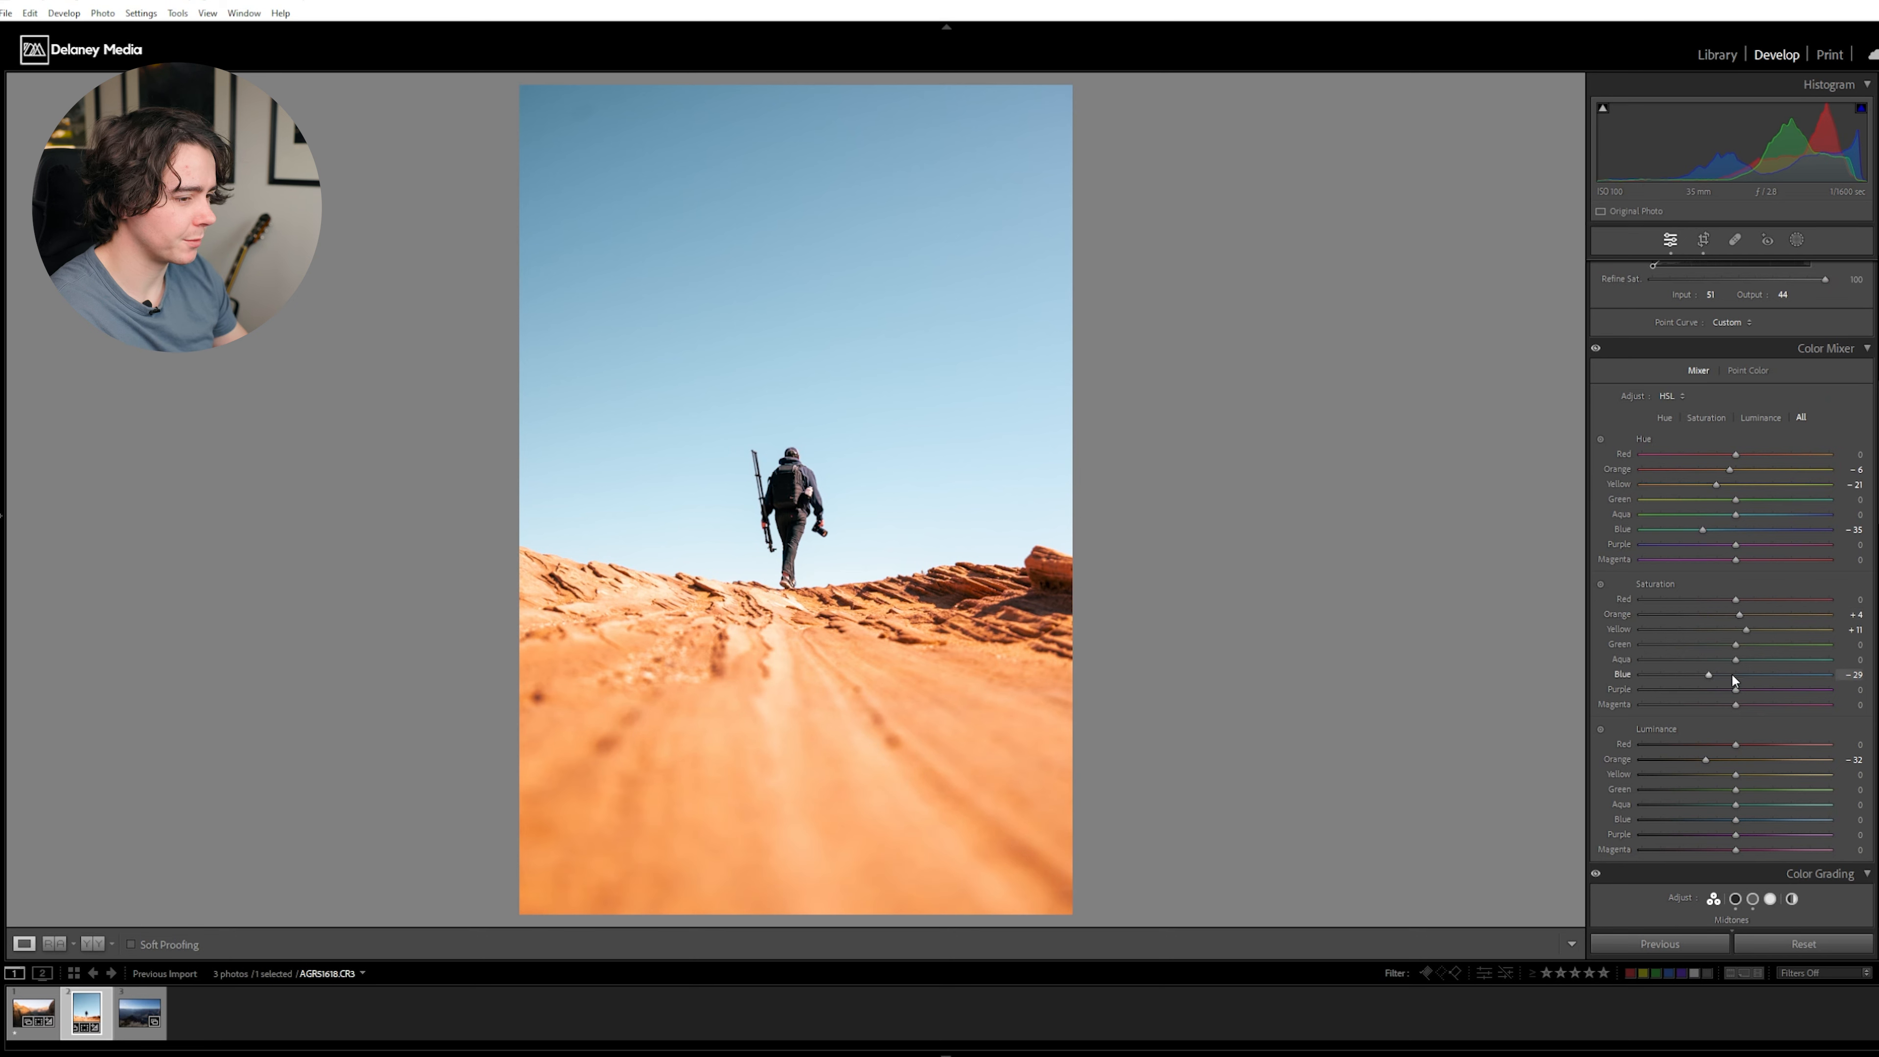
- Add a large radial gradient mask around the hiker and raise its exposure slightly
{"action": "scroll", "coordinate": [1734, 671], "scroll_direction": "up", "scroll_amount": 8}
{"action": "left_click", "coordinate": [1797, 240]}
{"action": "left_click", "coordinate": [1647, 420]}
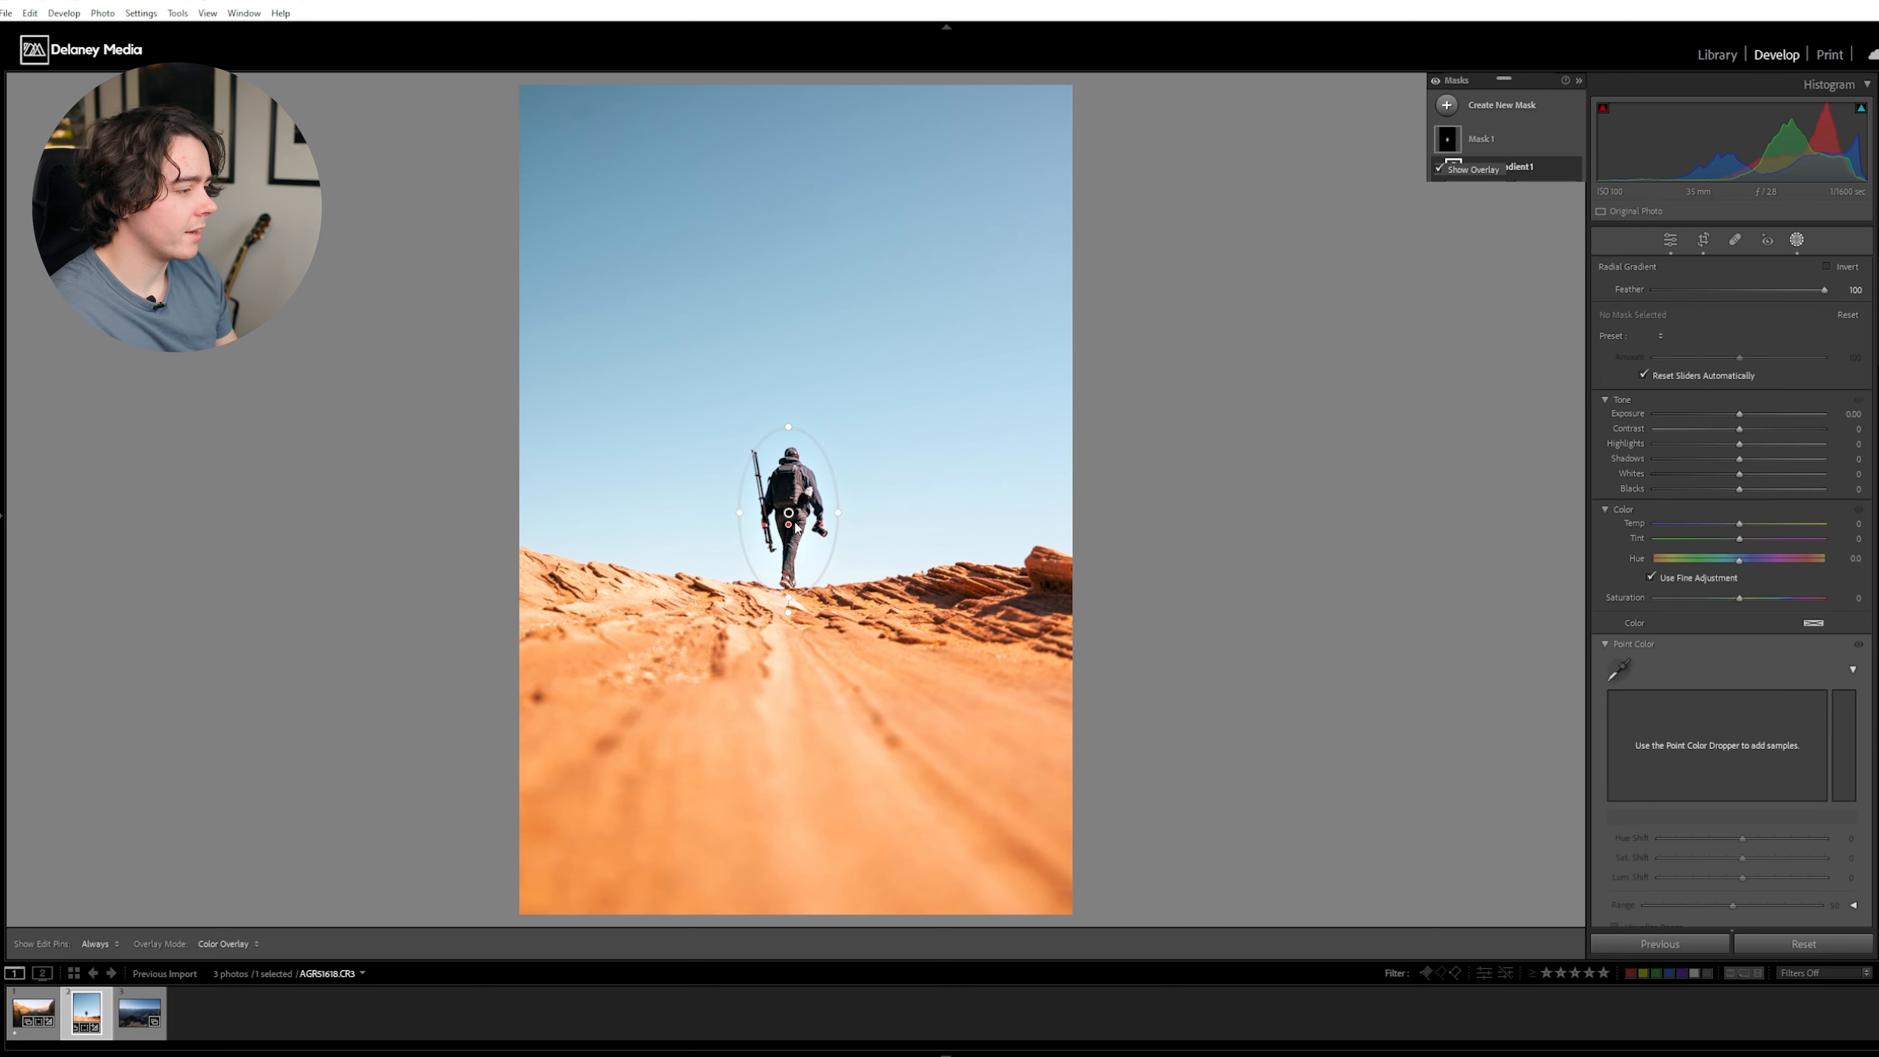
{"action": "mouse_move", "coordinate": [789, 512]}
{"action": "left_mouse_down"}
{"action": "mouse_move", "coordinate": [916, 681]}
{"action": "mouse_move", "coordinate": [937, 745]}
{"action": "left_mouse_up"}
{"action": "left_click_drag", "start_coordinate": [1741, 414], "coordinate": [1743, 413]}
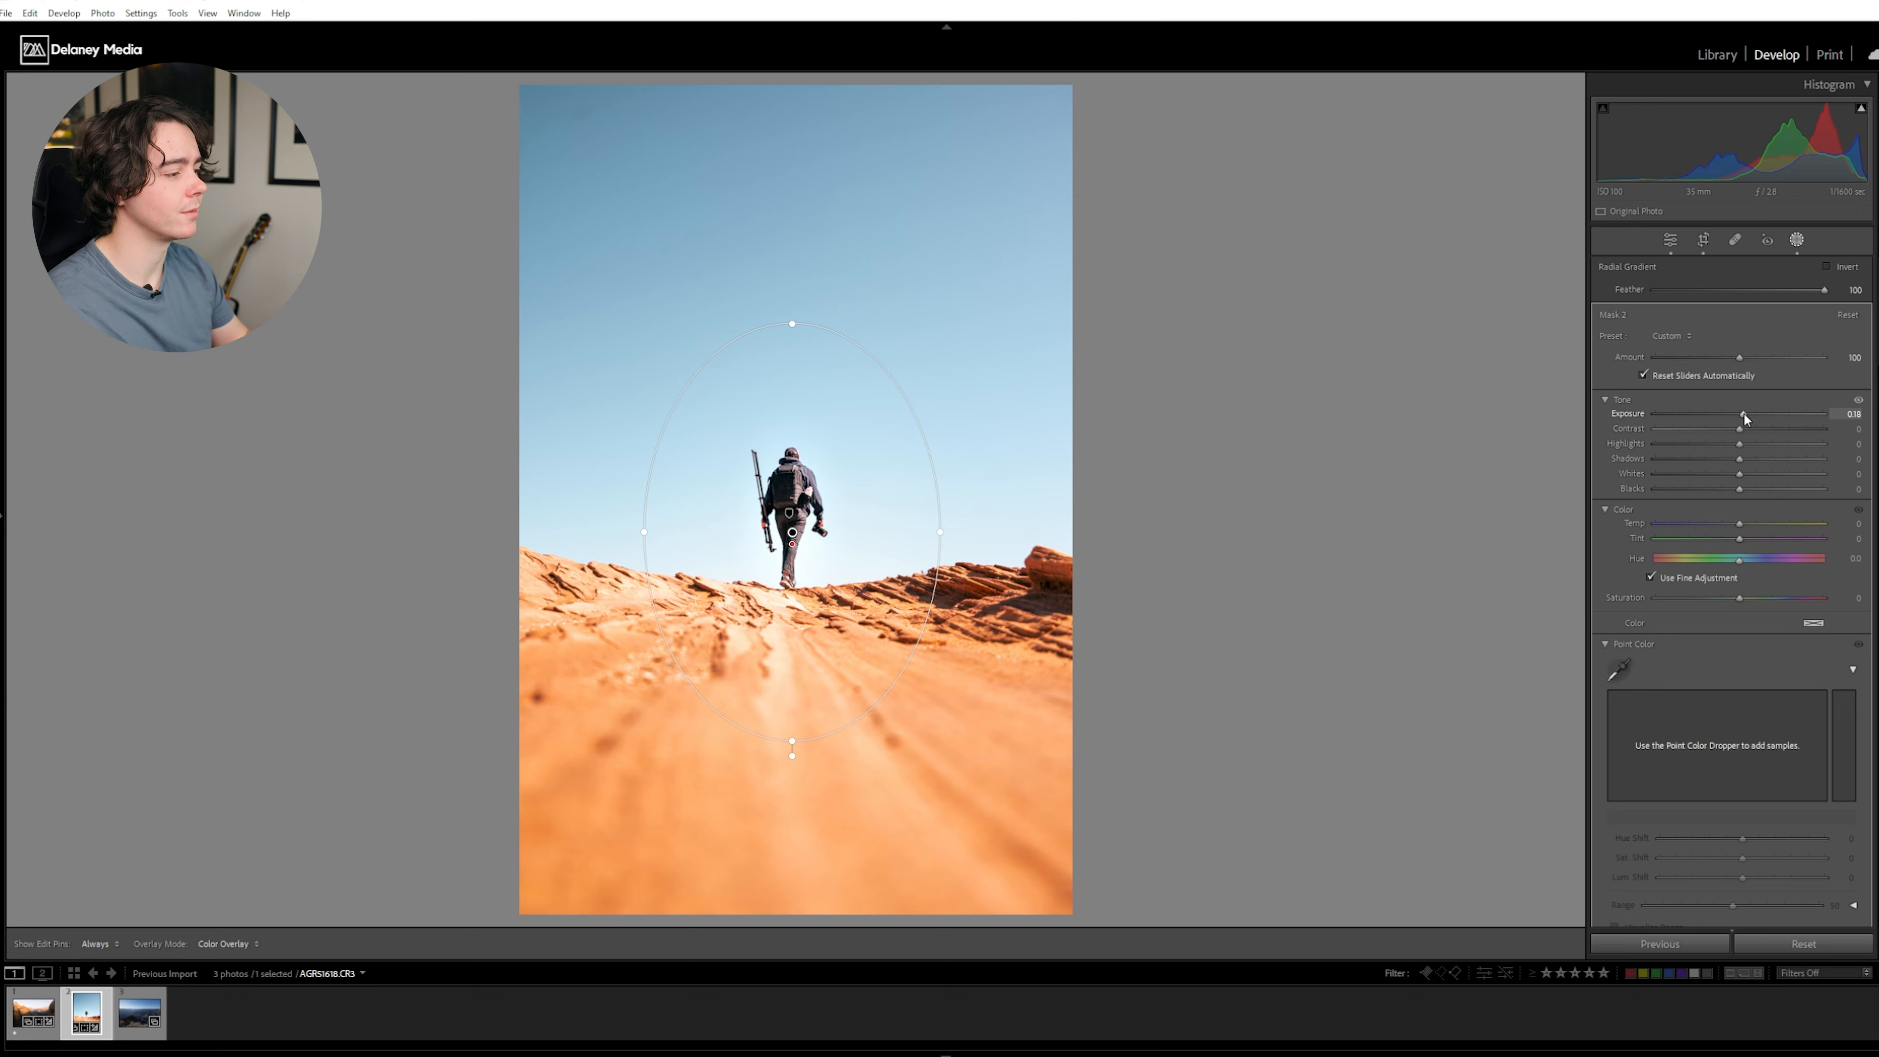
- Add a linear gradient mask over the sky from the photo's upper edge to the horizon and lower its exposure
{"action": "key", "text": "m"}
{"action": "left_click_drag", "start_coordinate": [797, 93], "coordinate": [789, 551]}
{"action": "left_click_drag", "start_coordinate": [1740, 391], "coordinate": [1725, 391]}
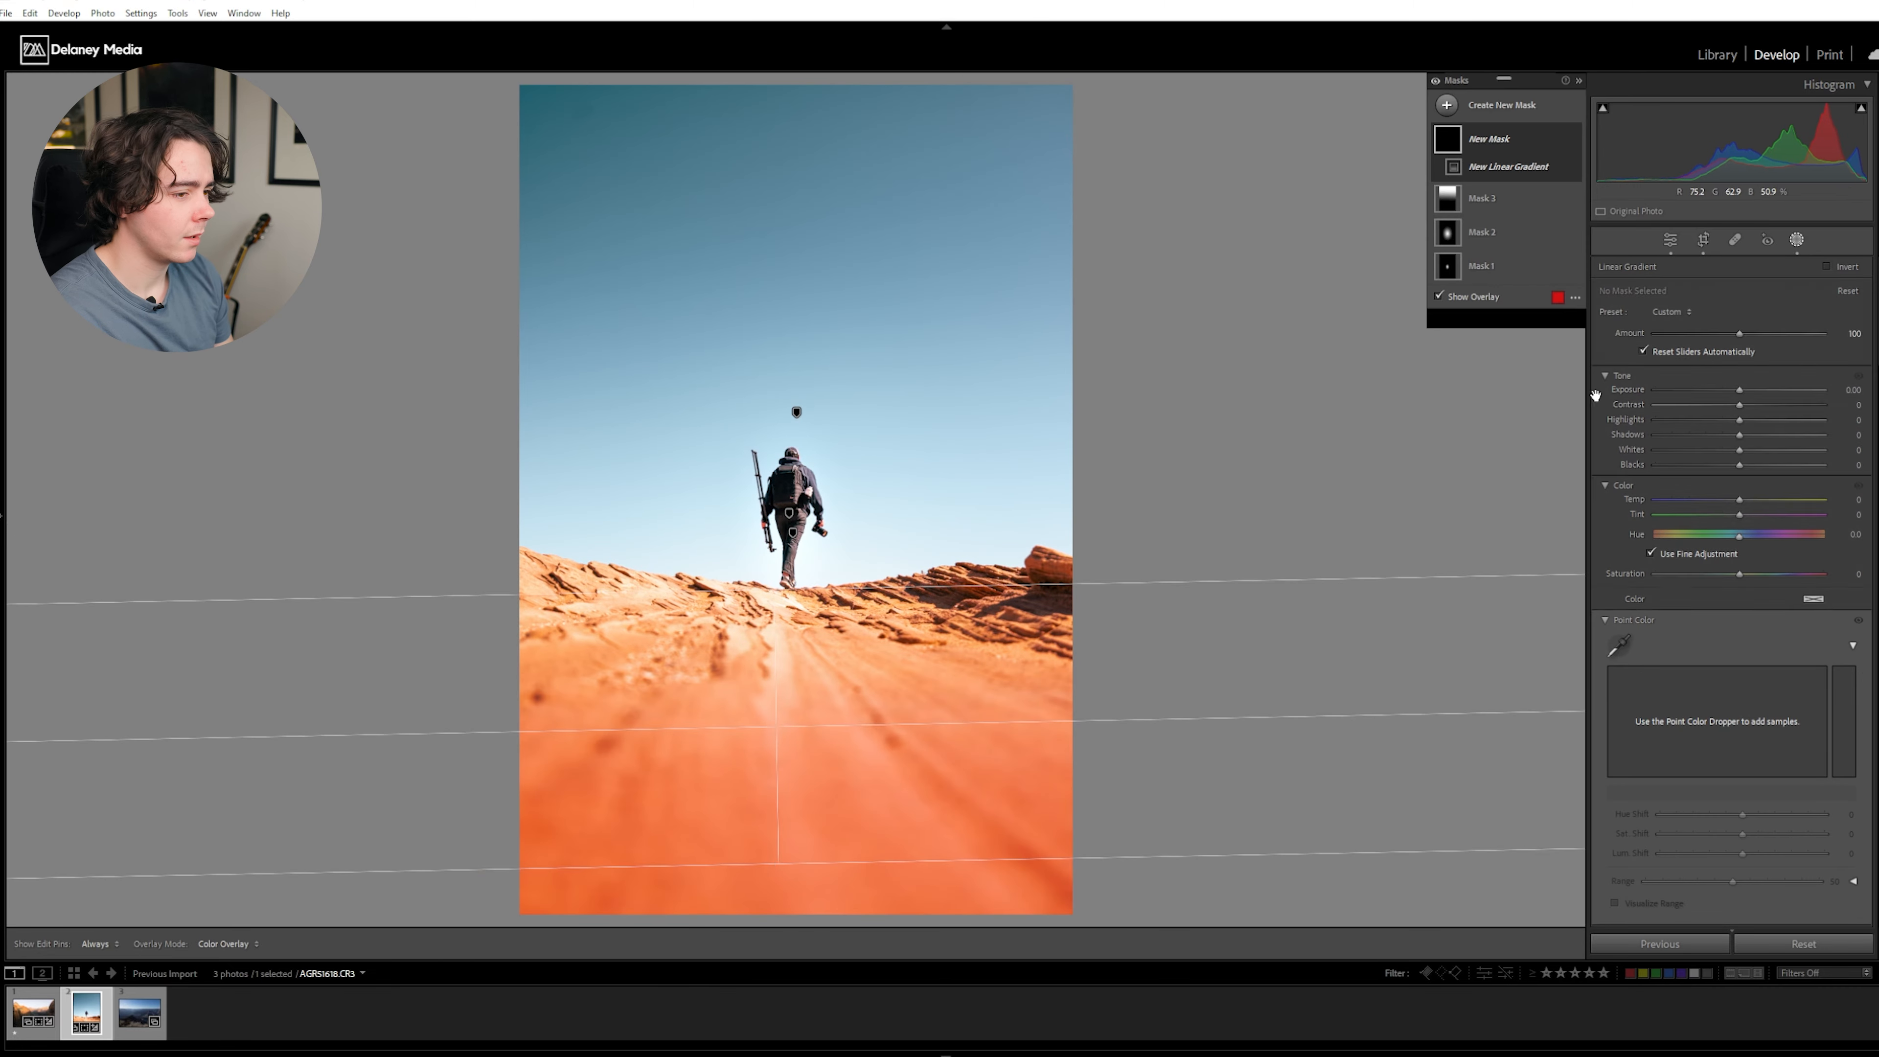
- Set the sand foreground's linear gradient mask exposure to -0.46 and compare the photo before and after editing
{"action": "left_click_drag", "start_coordinate": [1741, 393], "coordinate": [1731, 391]}
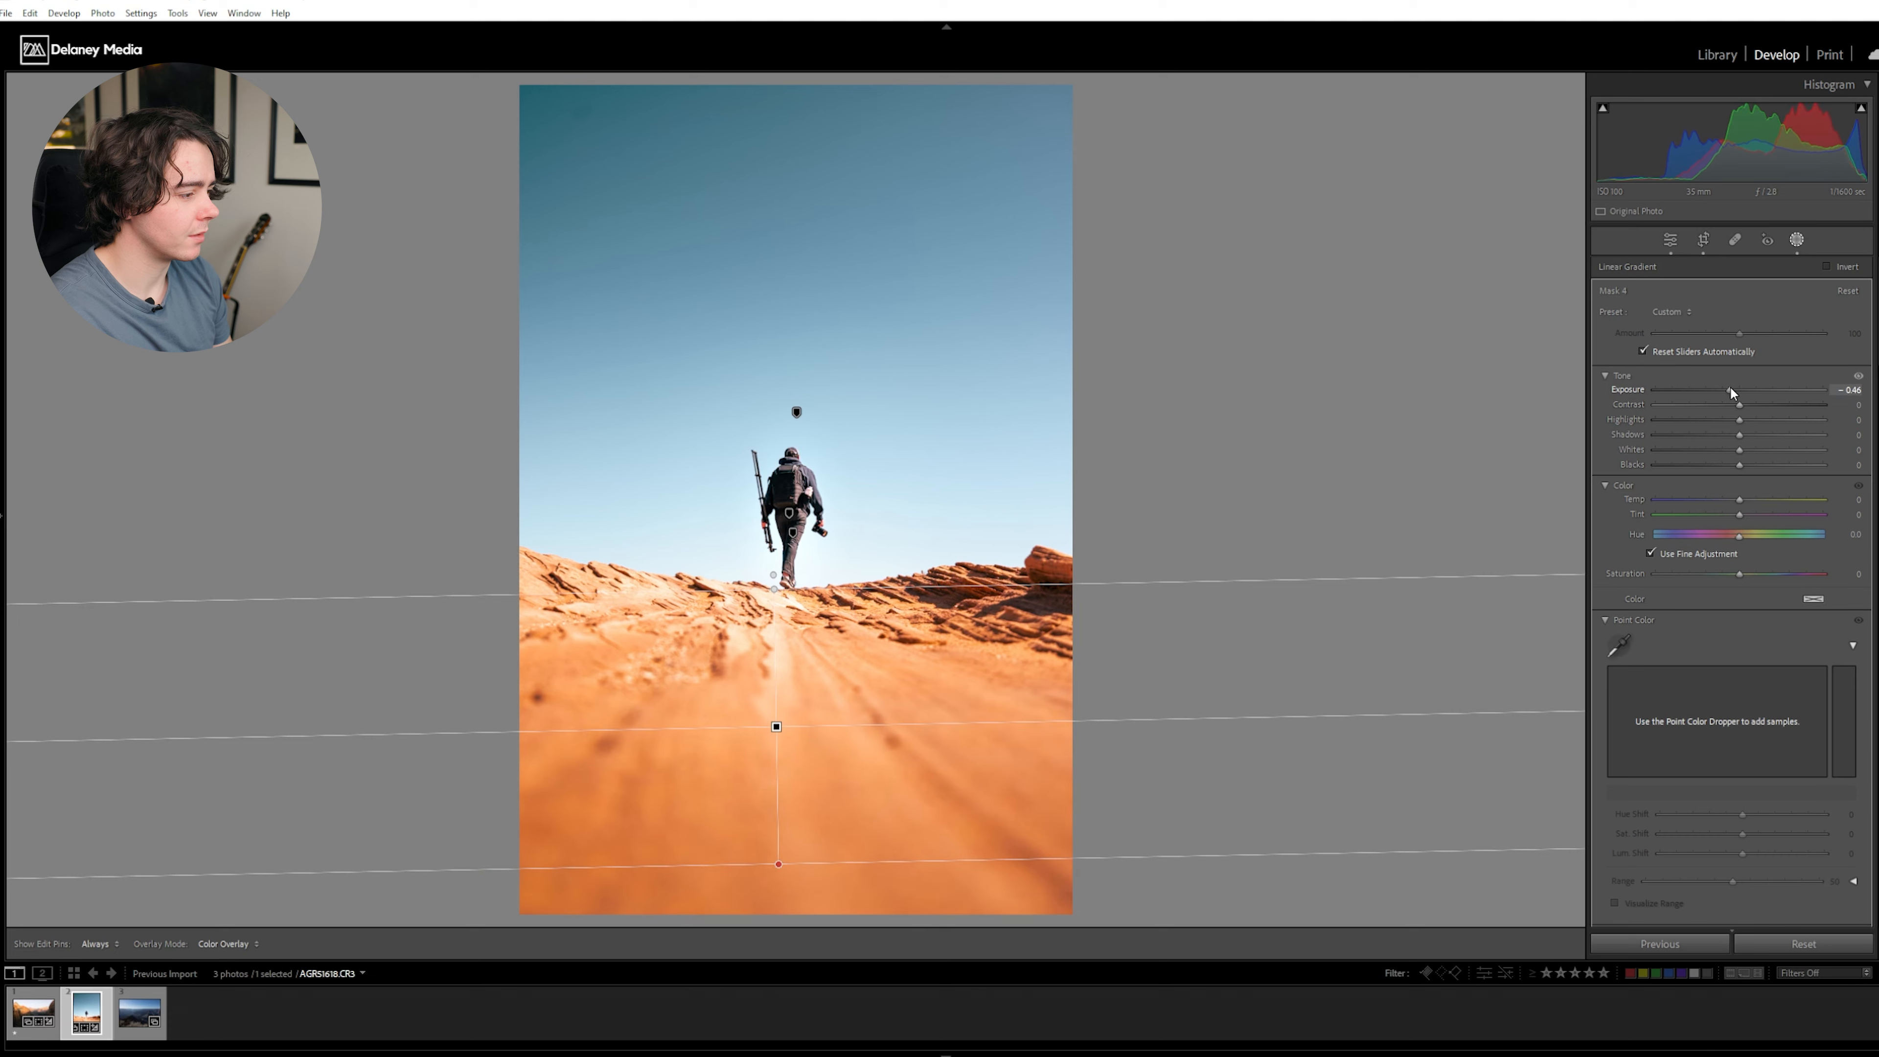
{"action": "key", "text": "backslash"}
{"action": "key", "text": "backslash"}
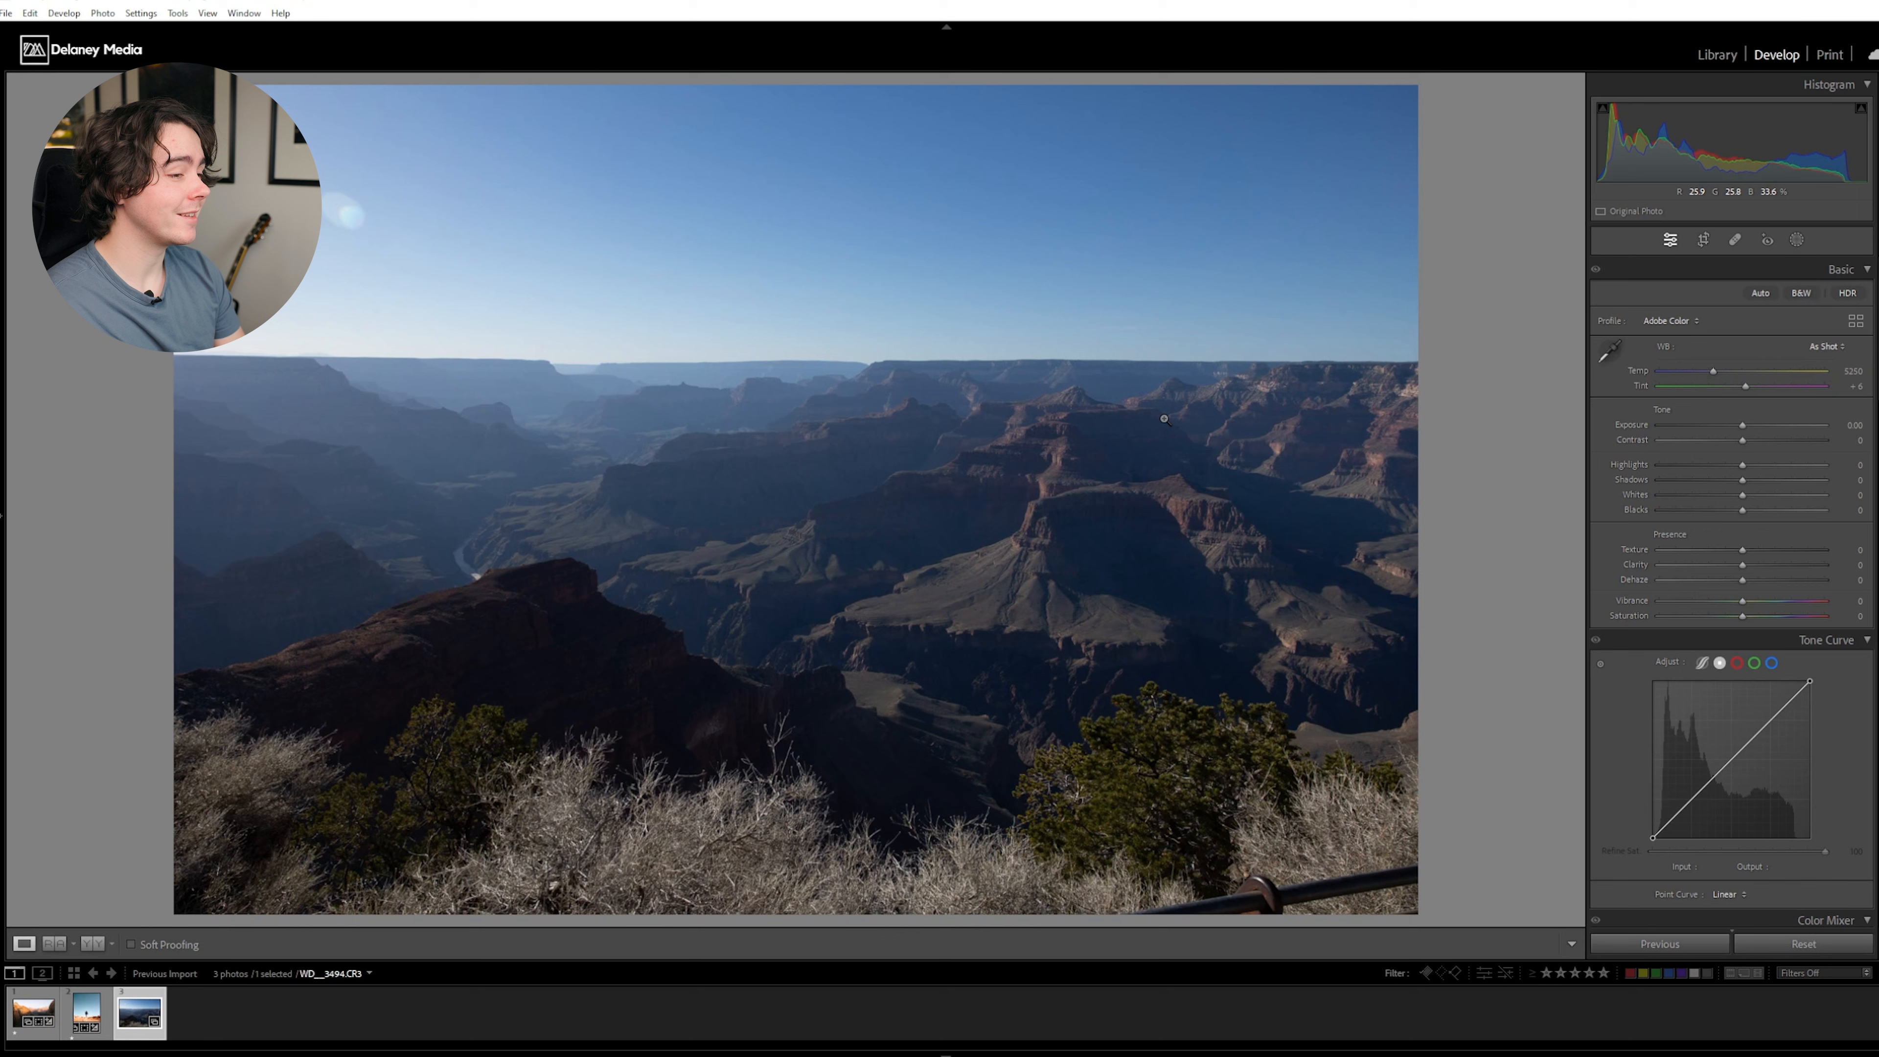
- Set the canyon photo's exposure to +1.29 and inspect the shadowed cliffs and foreground brush up close
{"action": "left_click_drag", "start_coordinate": [1742, 424], "coordinate": [1763, 432]}
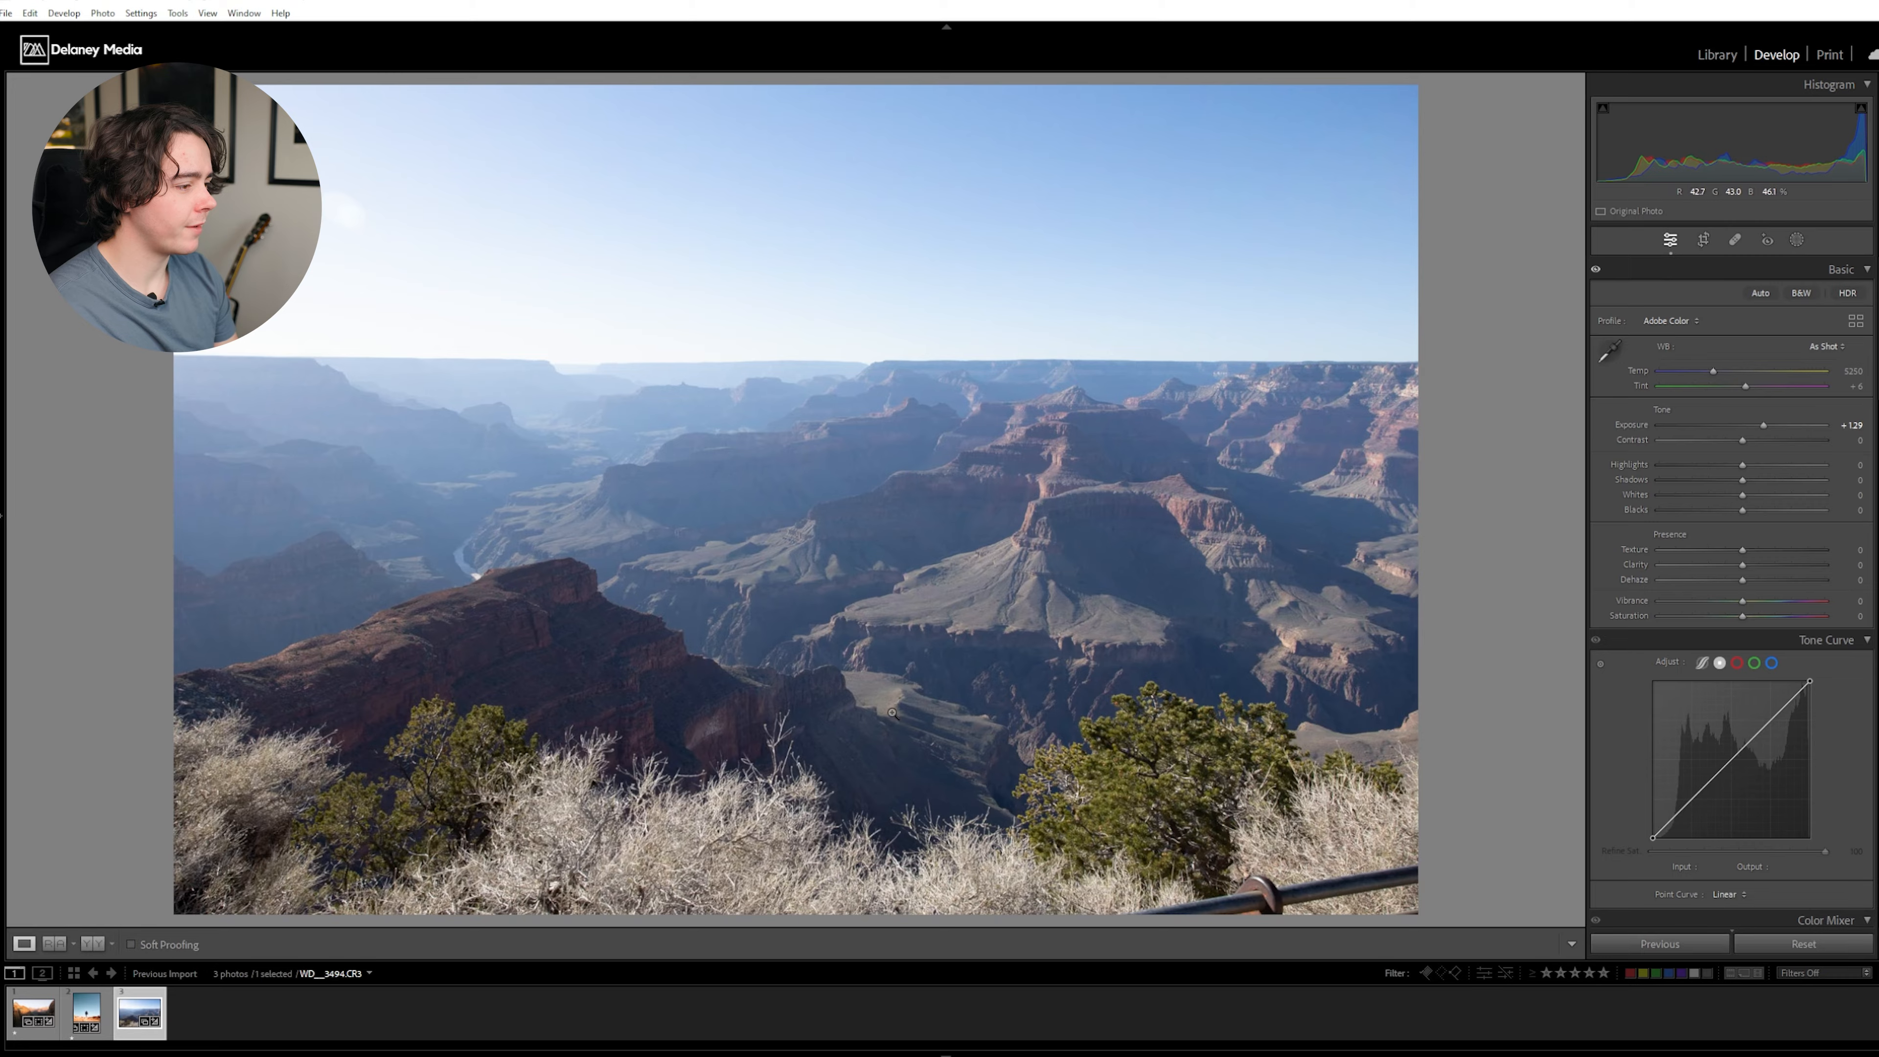
{"action": "left_click", "coordinate": [786, 715]}
{"action": "left_click_drag", "start_coordinate": [817, 736], "coordinate": [893, 600]}
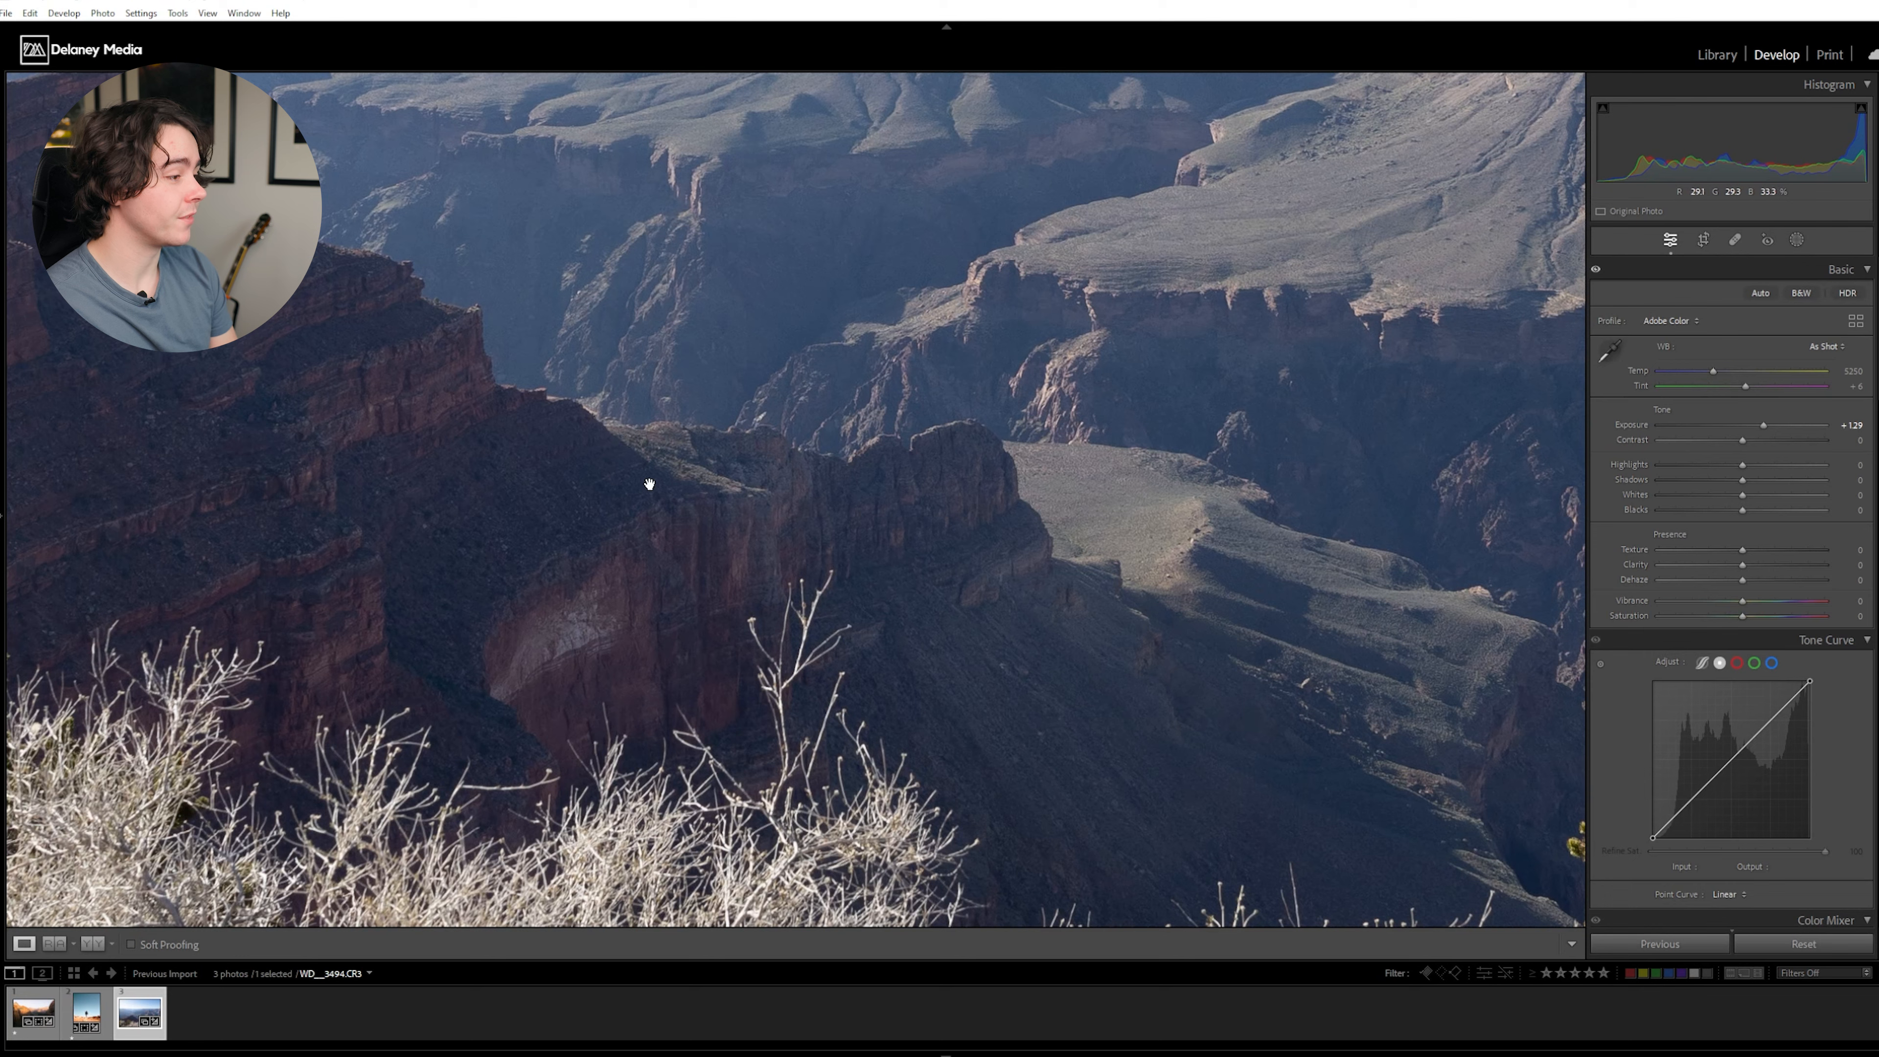
{"action": "left_click_drag", "start_coordinate": [916, 629], "coordinate": [932, 415]}
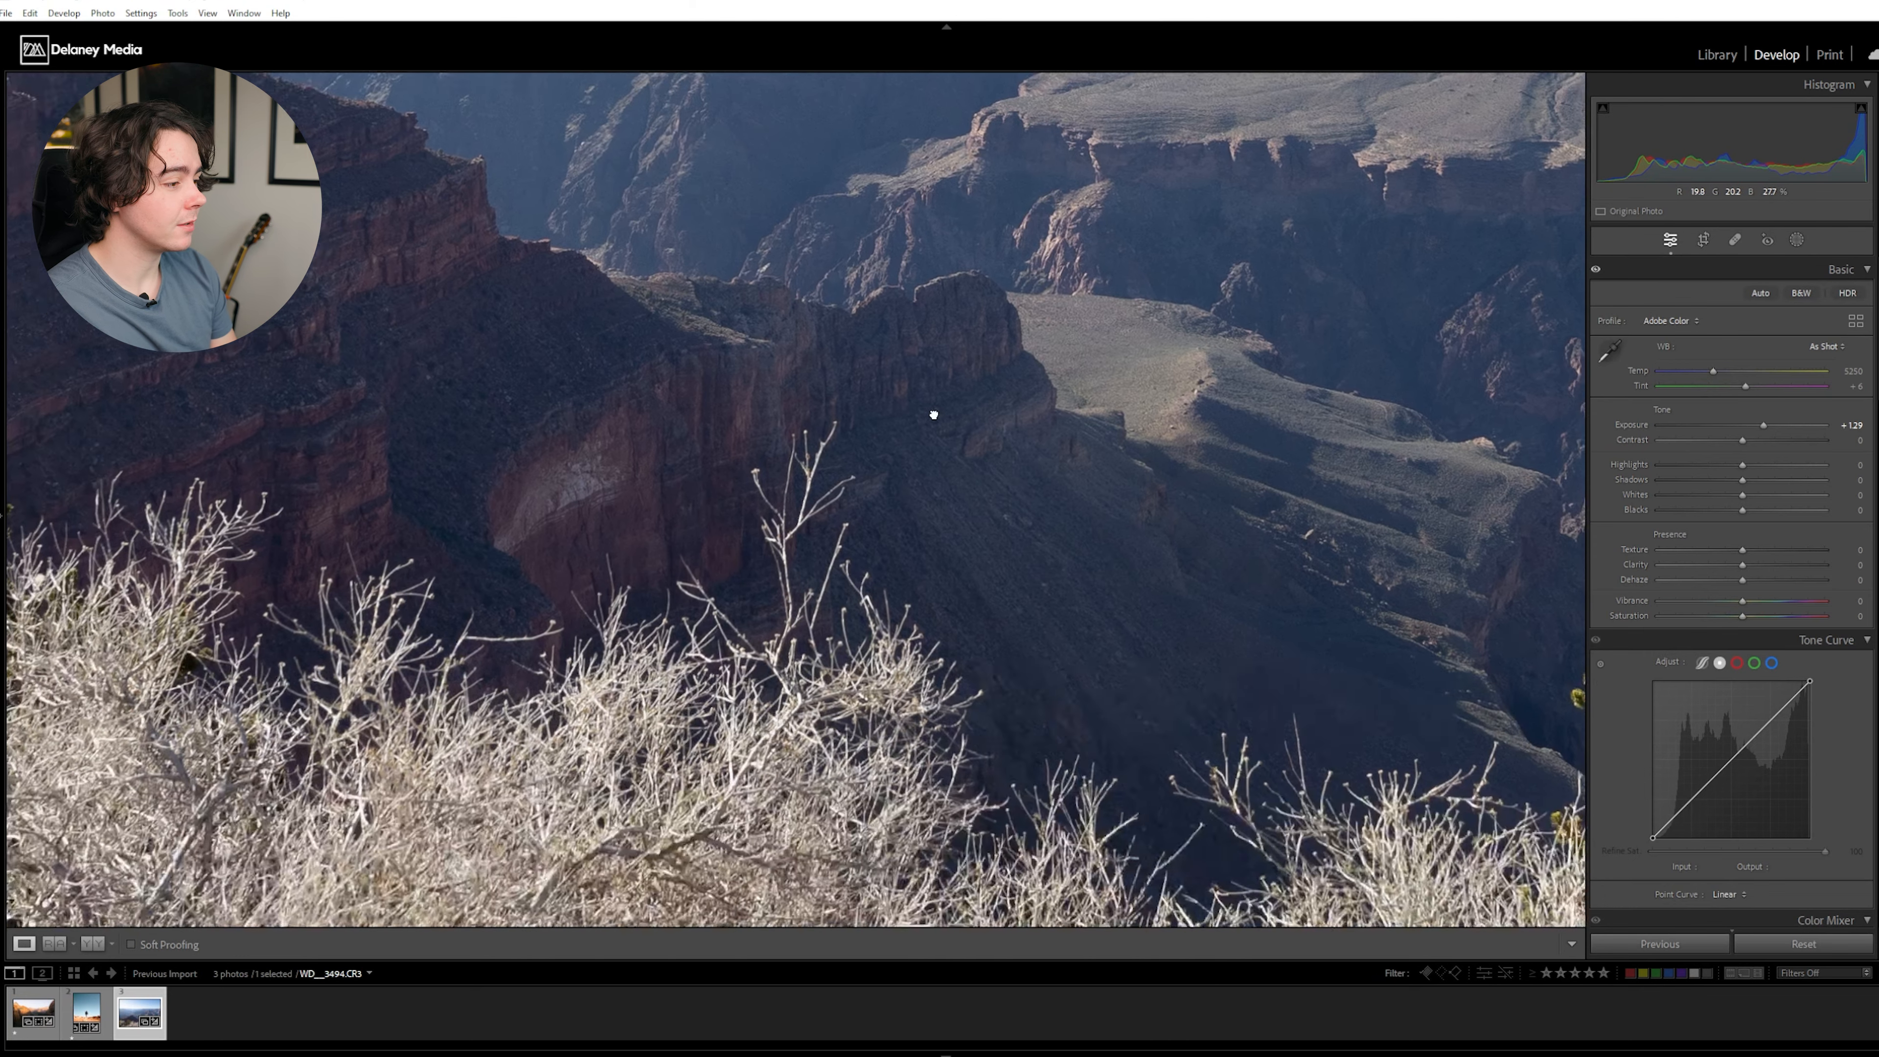
{"action": "left_click_drag", "start_coordinate": [1206, 592], "coordinate": [997, 559]}
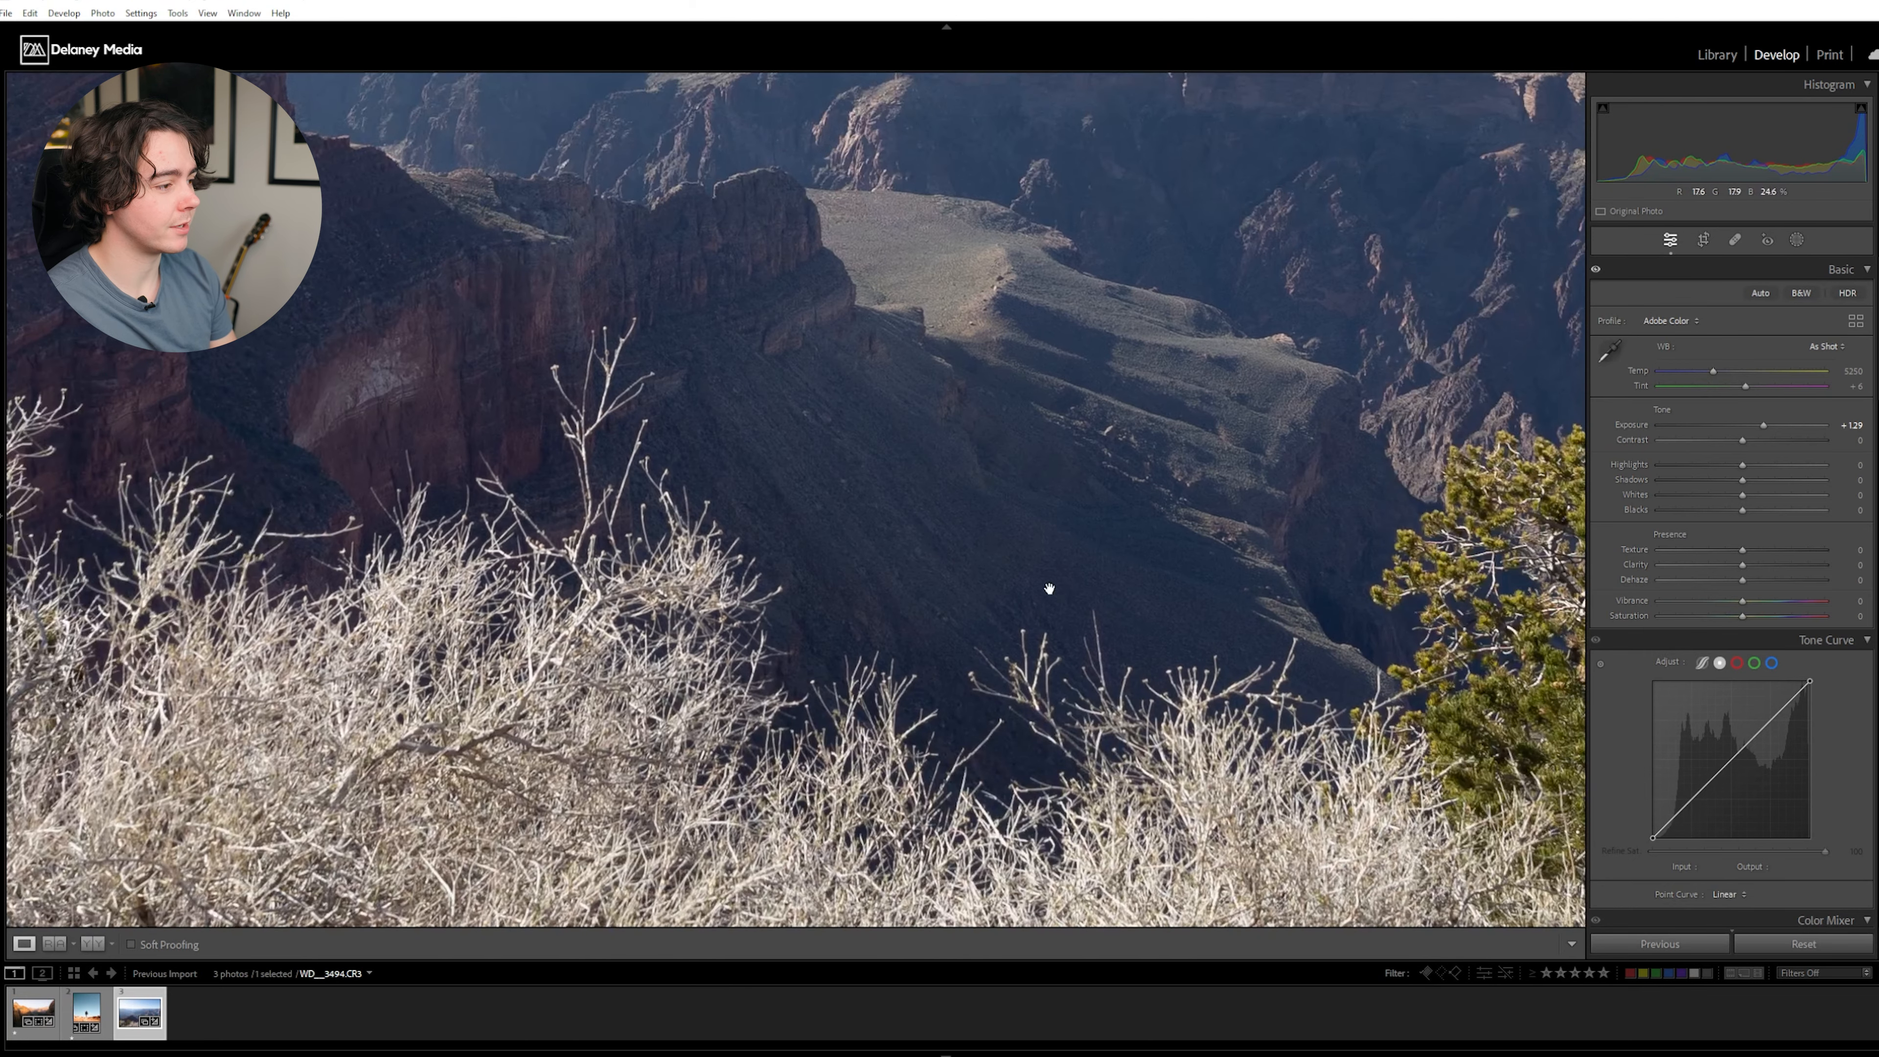
{"action": "left_click_drag", "start_coordinate": [533, 357], "coordinate": [1103, 647]}
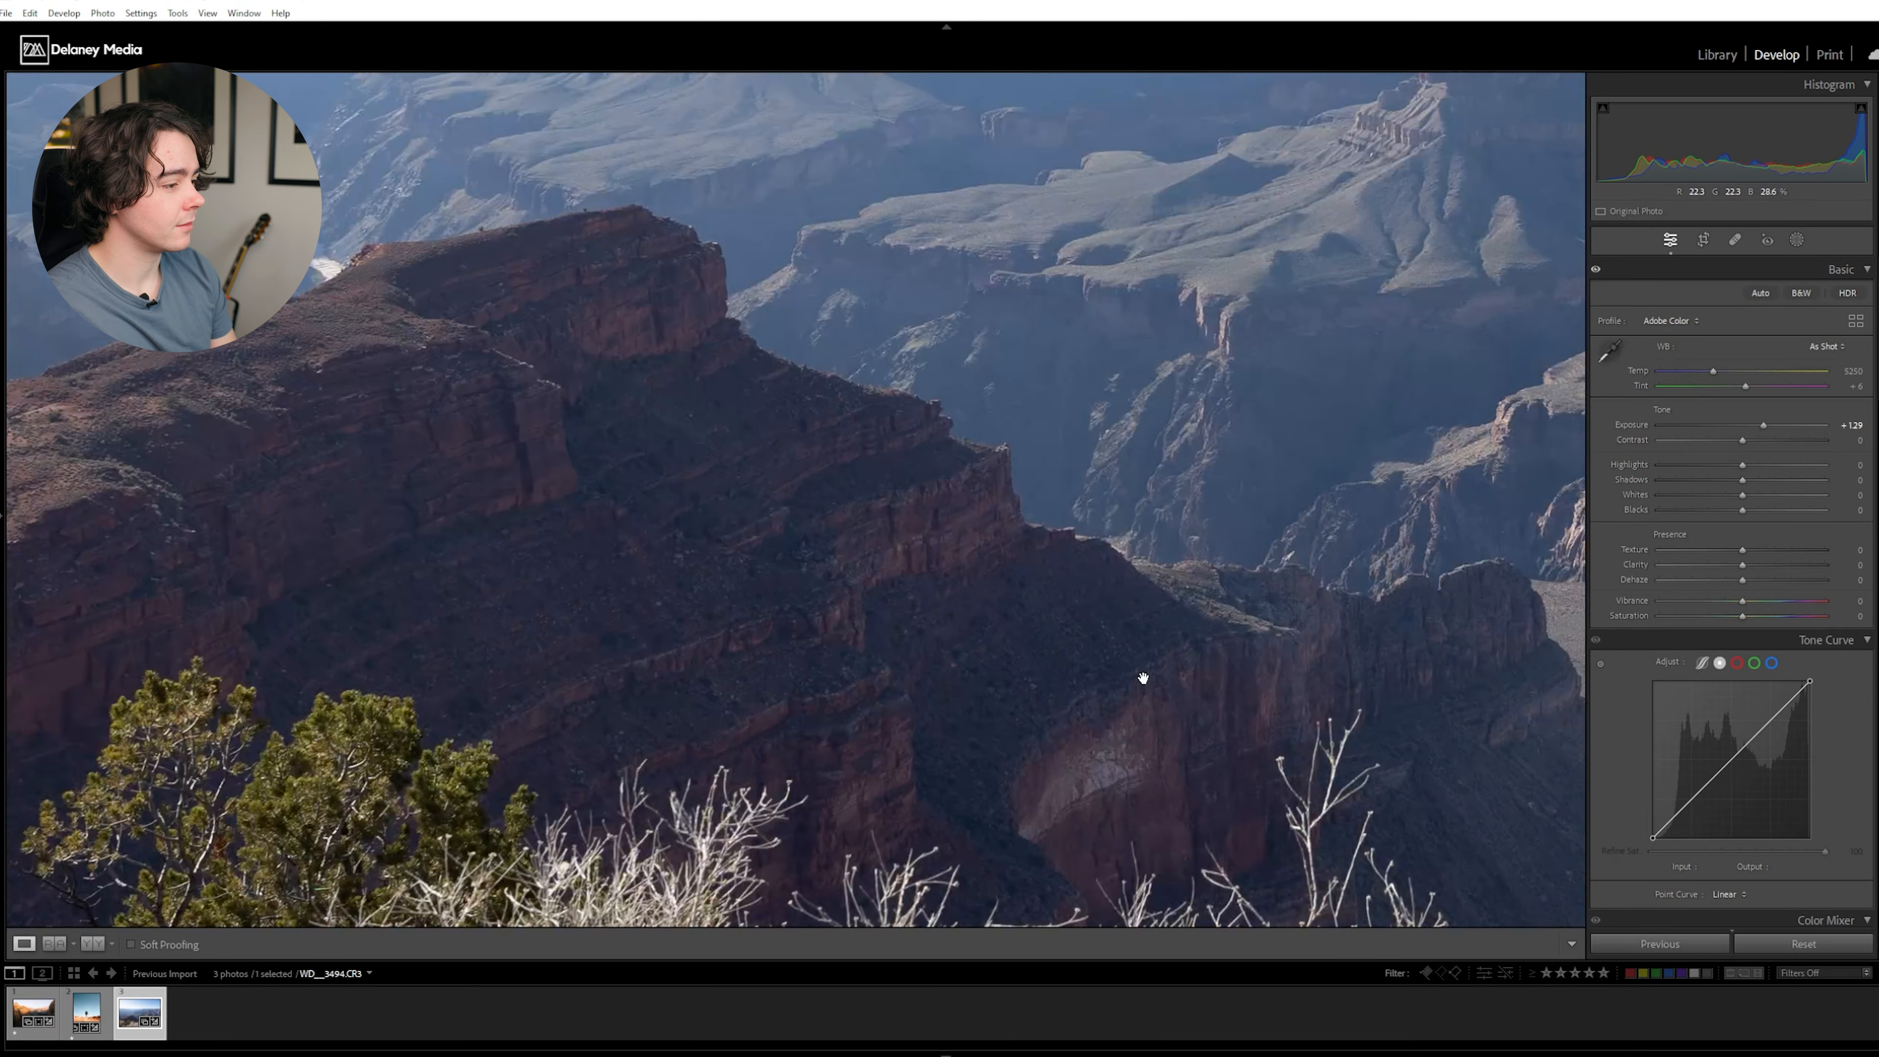
{"action": "left_click", "coordinate": [587, 302]}
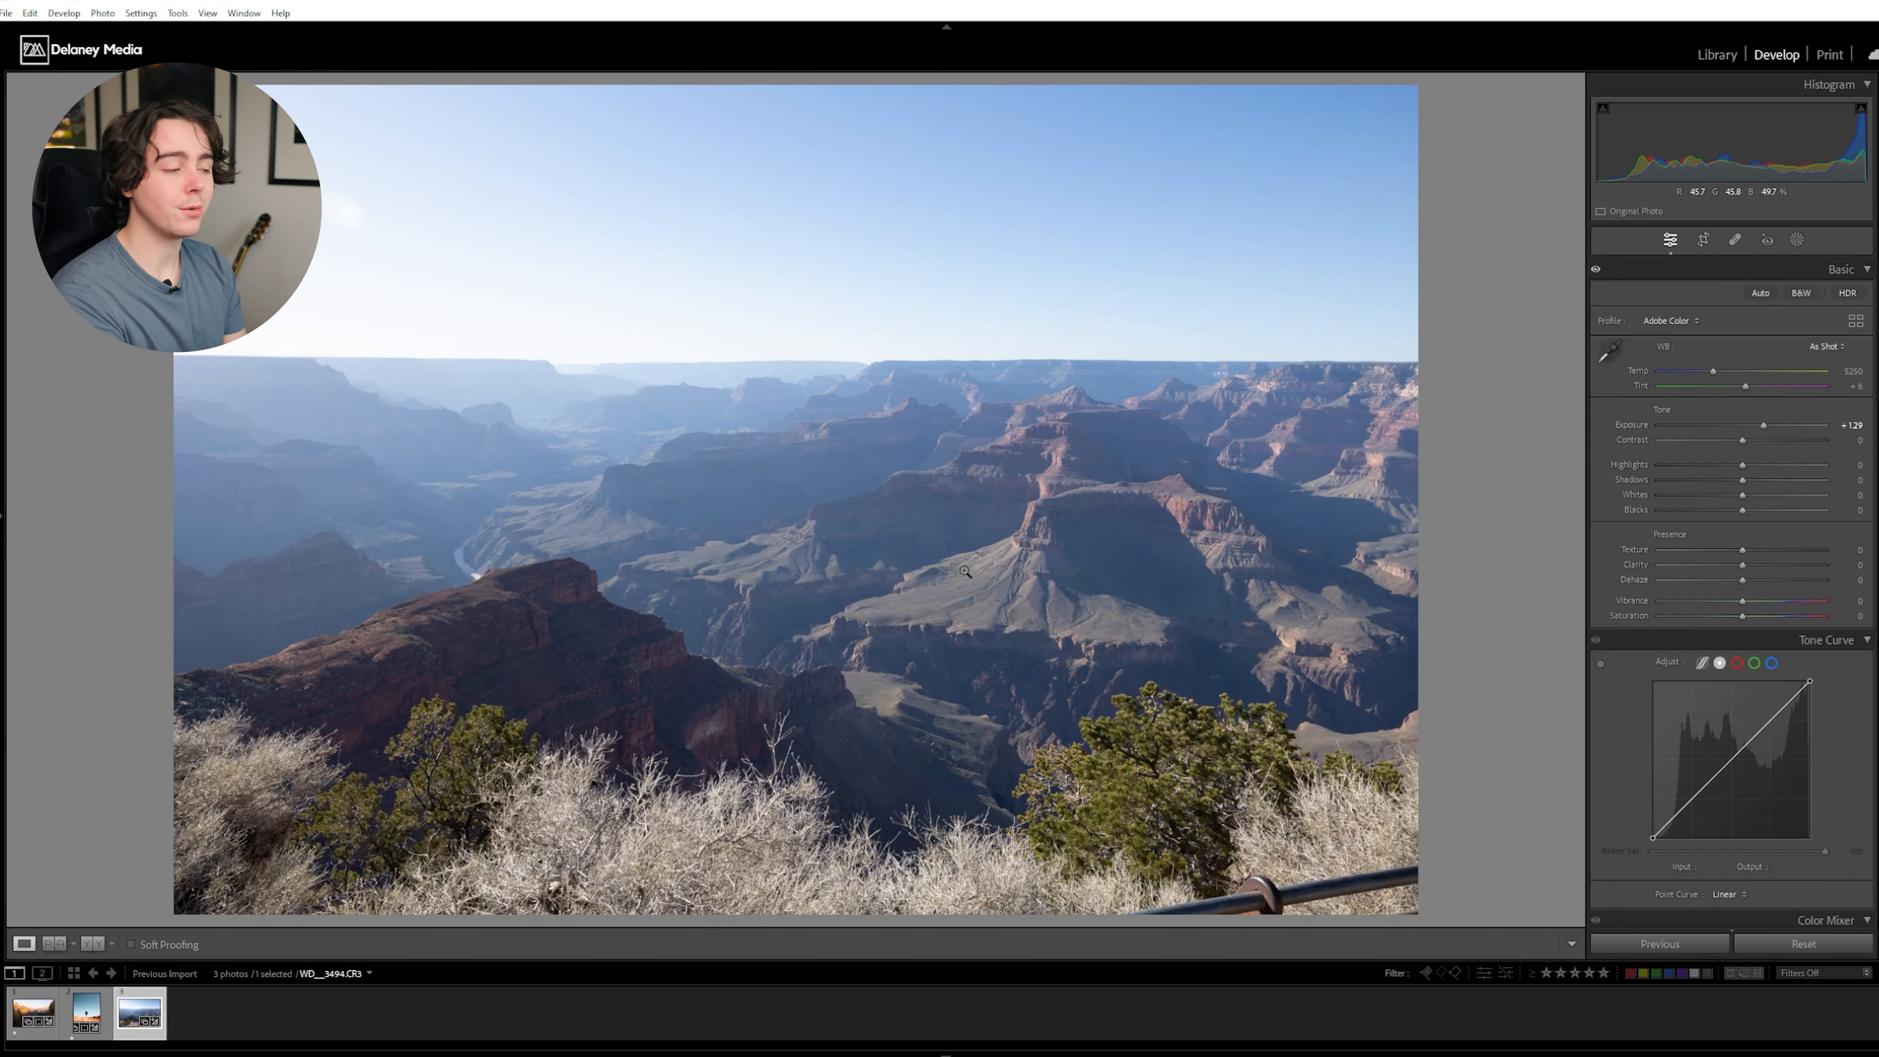
- Examine the red ridge in the foreground and the hazy distant canyon layers up close for color and contrast
{"action": "left_click", "coordinate": [542, 633]}
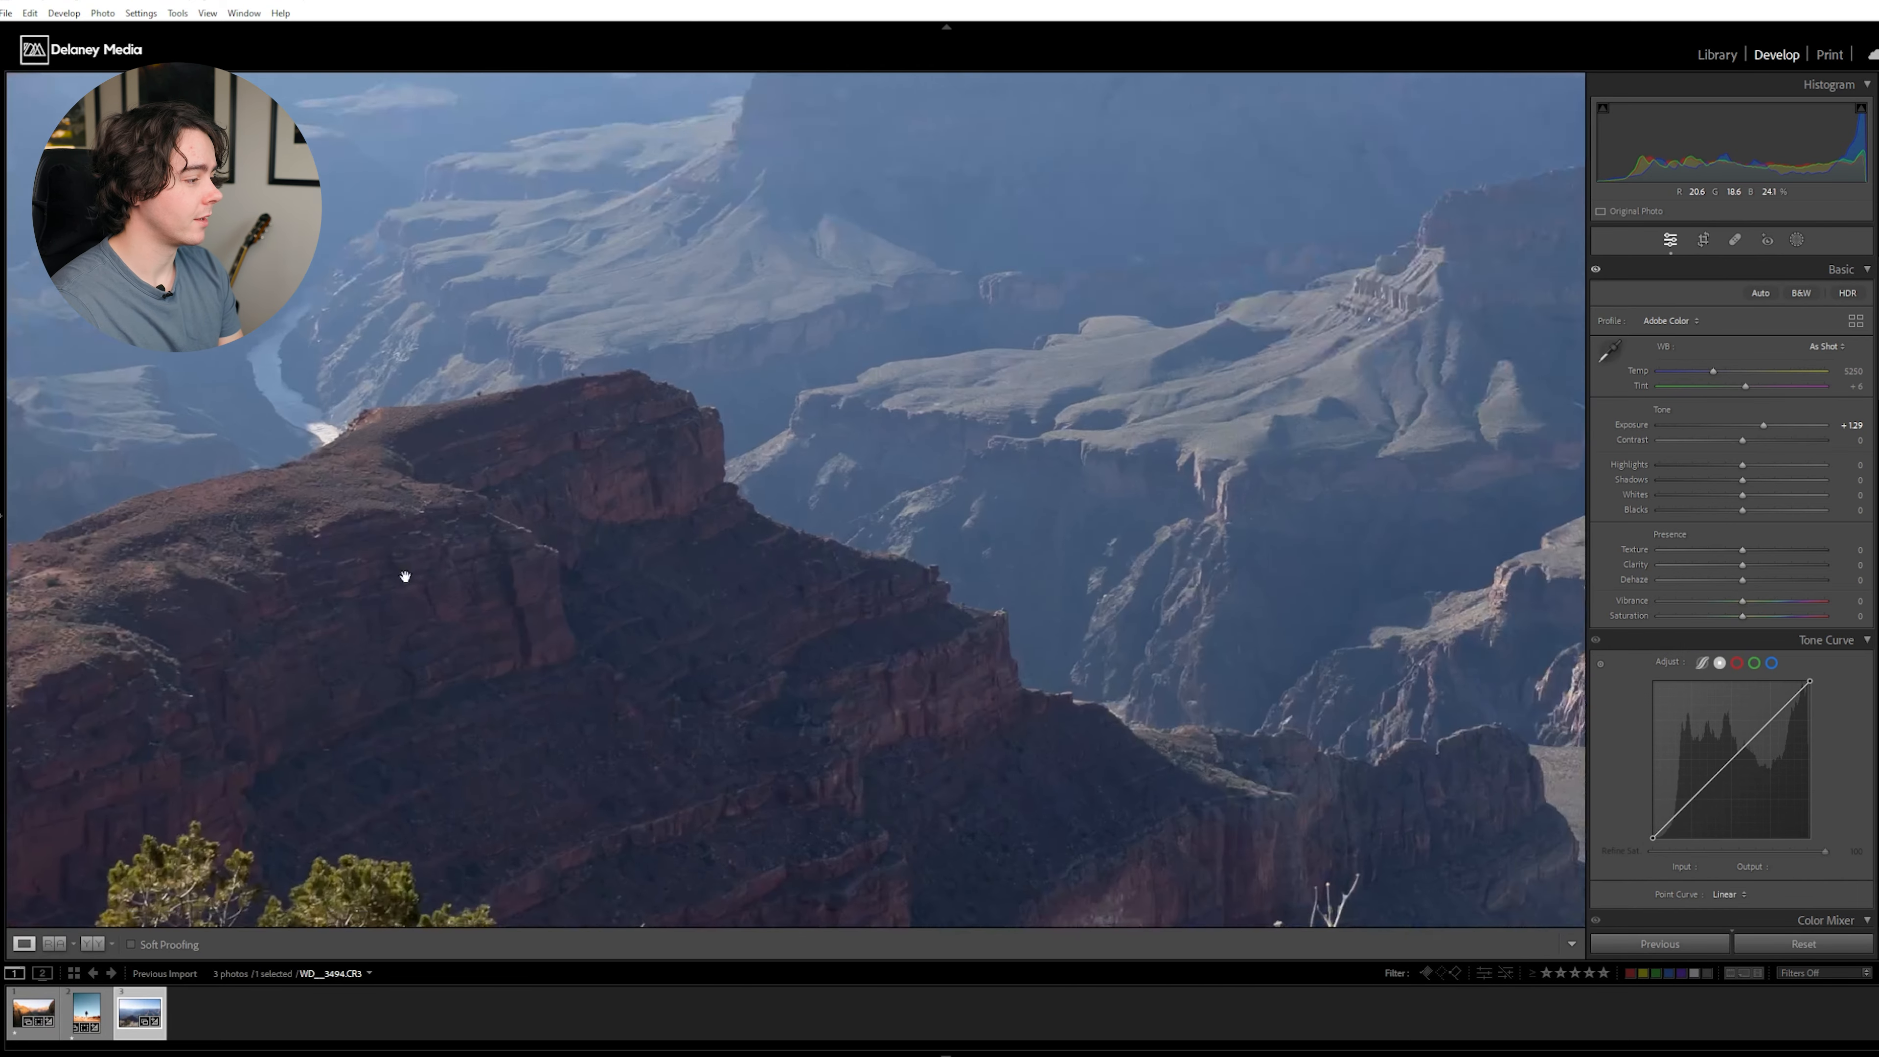
{"action": "left_click_drag", "start_coordinate": [403, 575], "coordinate": [585, 663]}
{"action": "left_click_drag", "start_coordinate": [741, 513], "coordinate": [788, 437]}
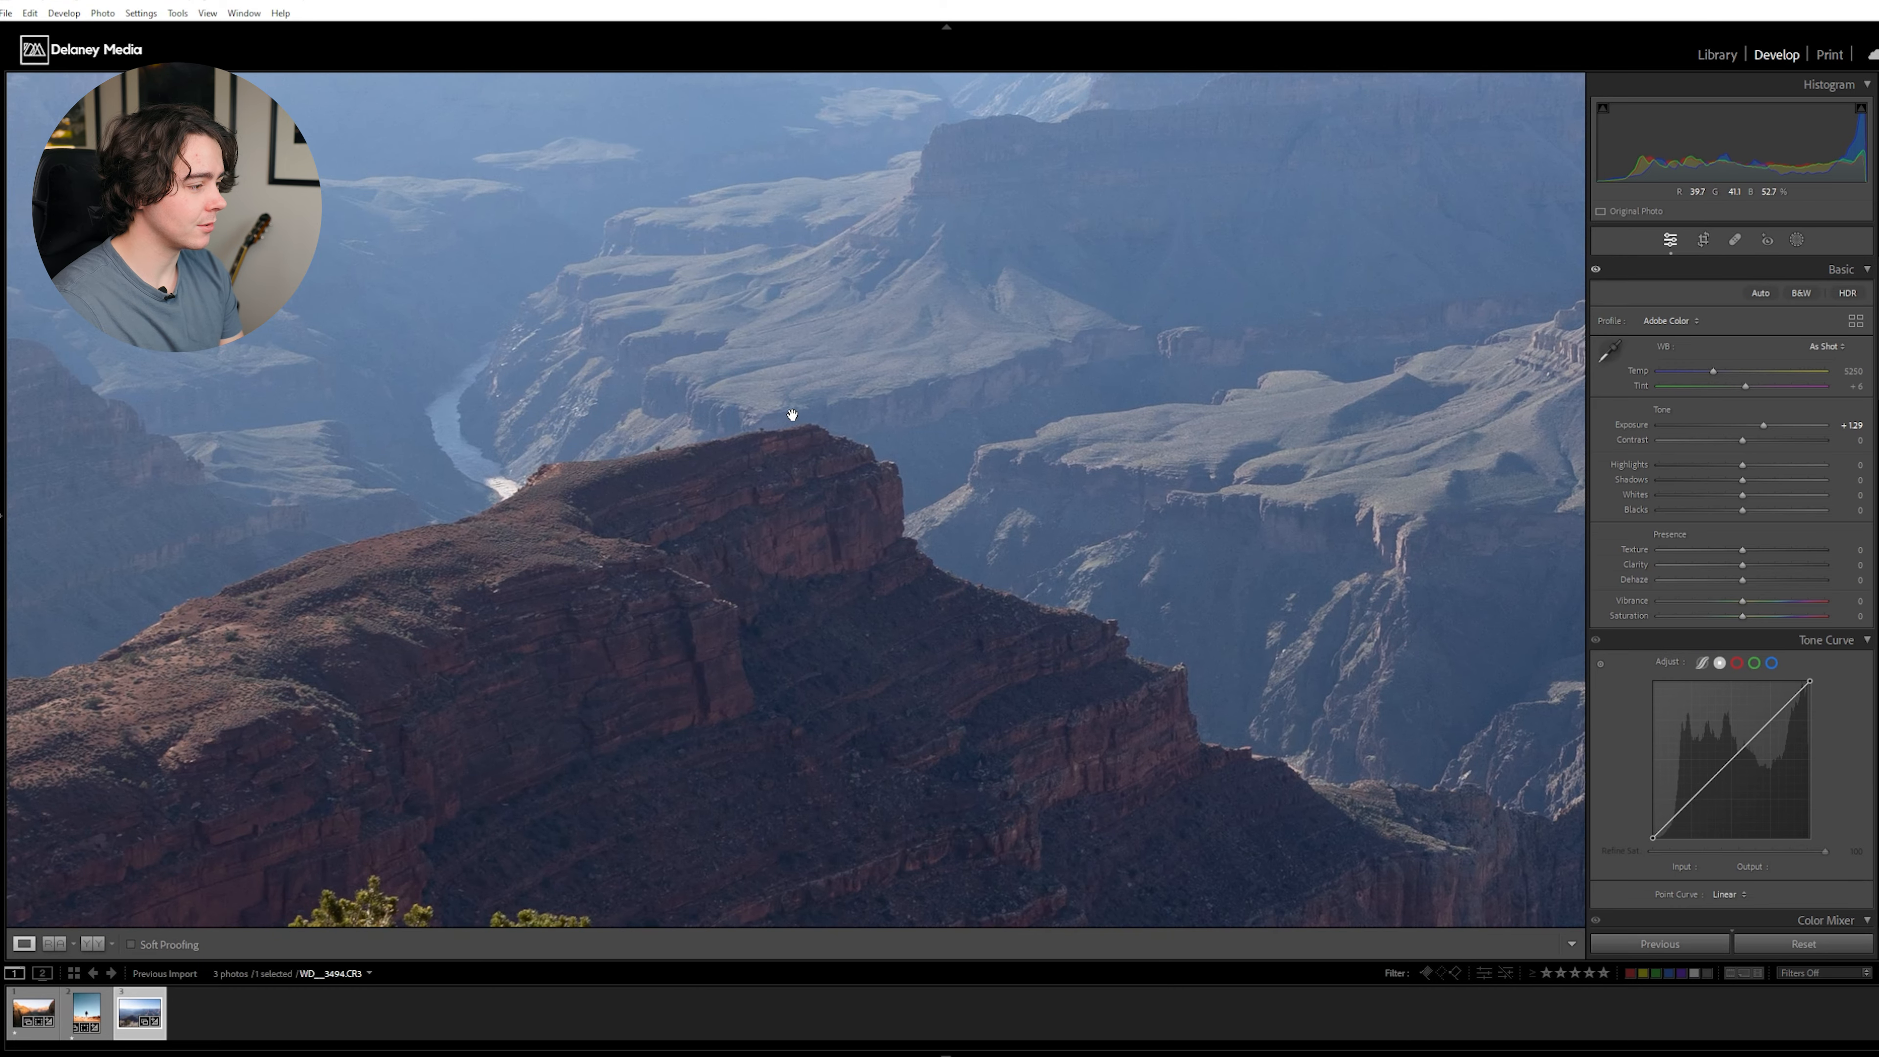
{"action": "left_click", "coordinate": [858, 421]}
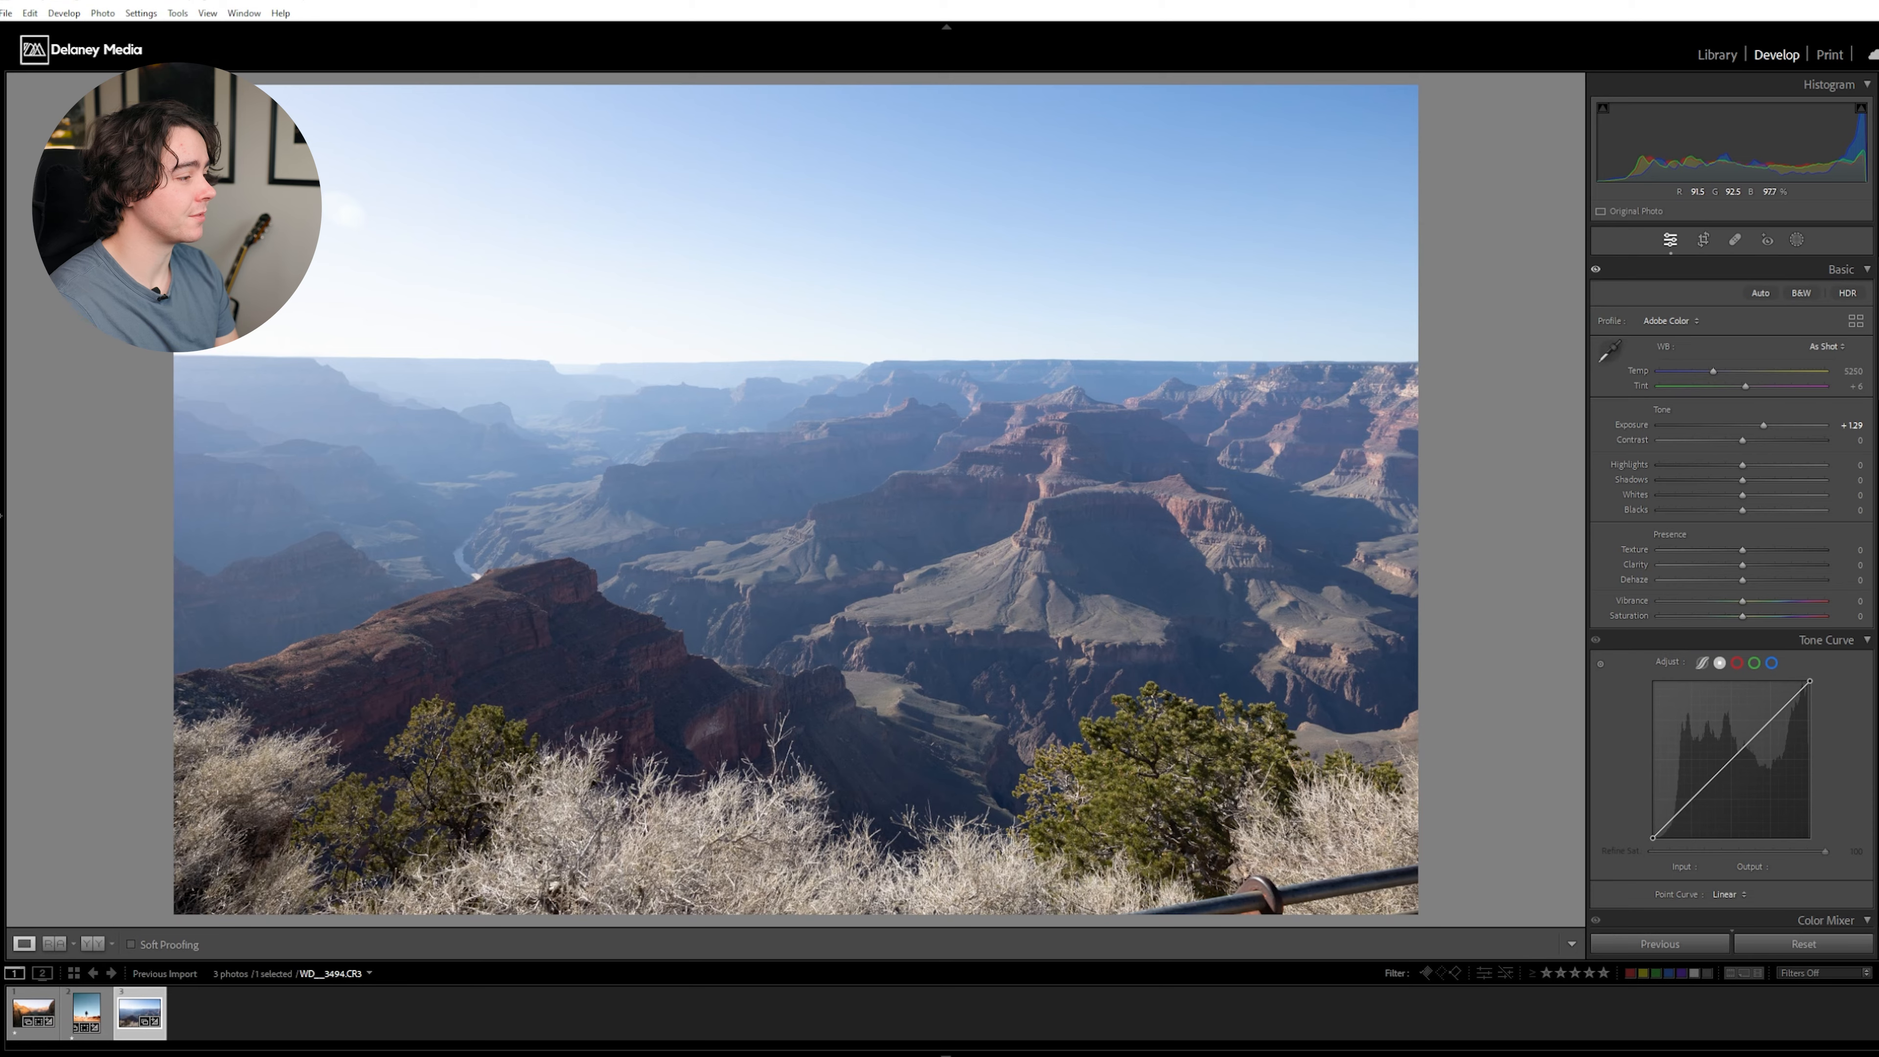
{"action": "left_click", "coordinate": [621, 445]}
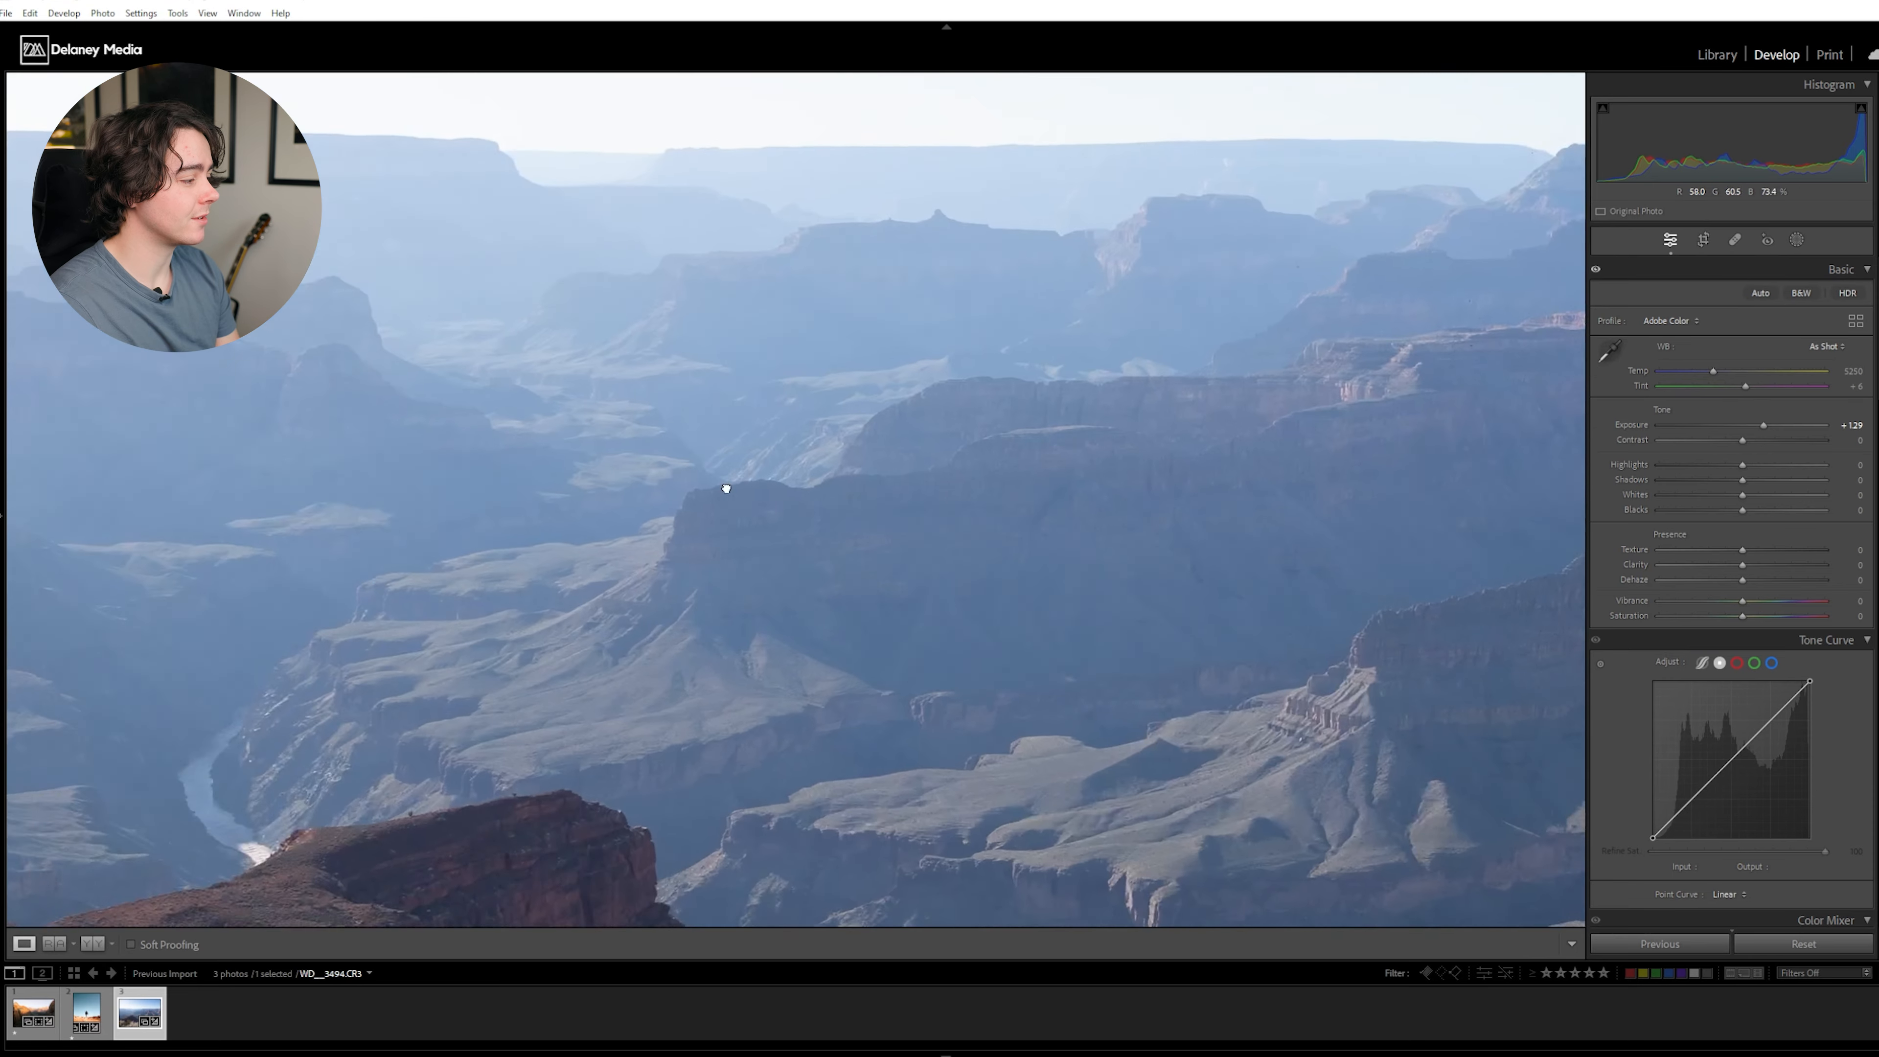
{"action": "left_click_drag", "start_coordinate": [725, 488], "coordinate": [762, 668]}
{"action": "left_click_drag", "start_coordinate": [707, 426], "coordinate": [623, 299]}
{"action": "left_click_drag", "start_coordinate": [1048, 626], "coordinate": [1158, 654]}
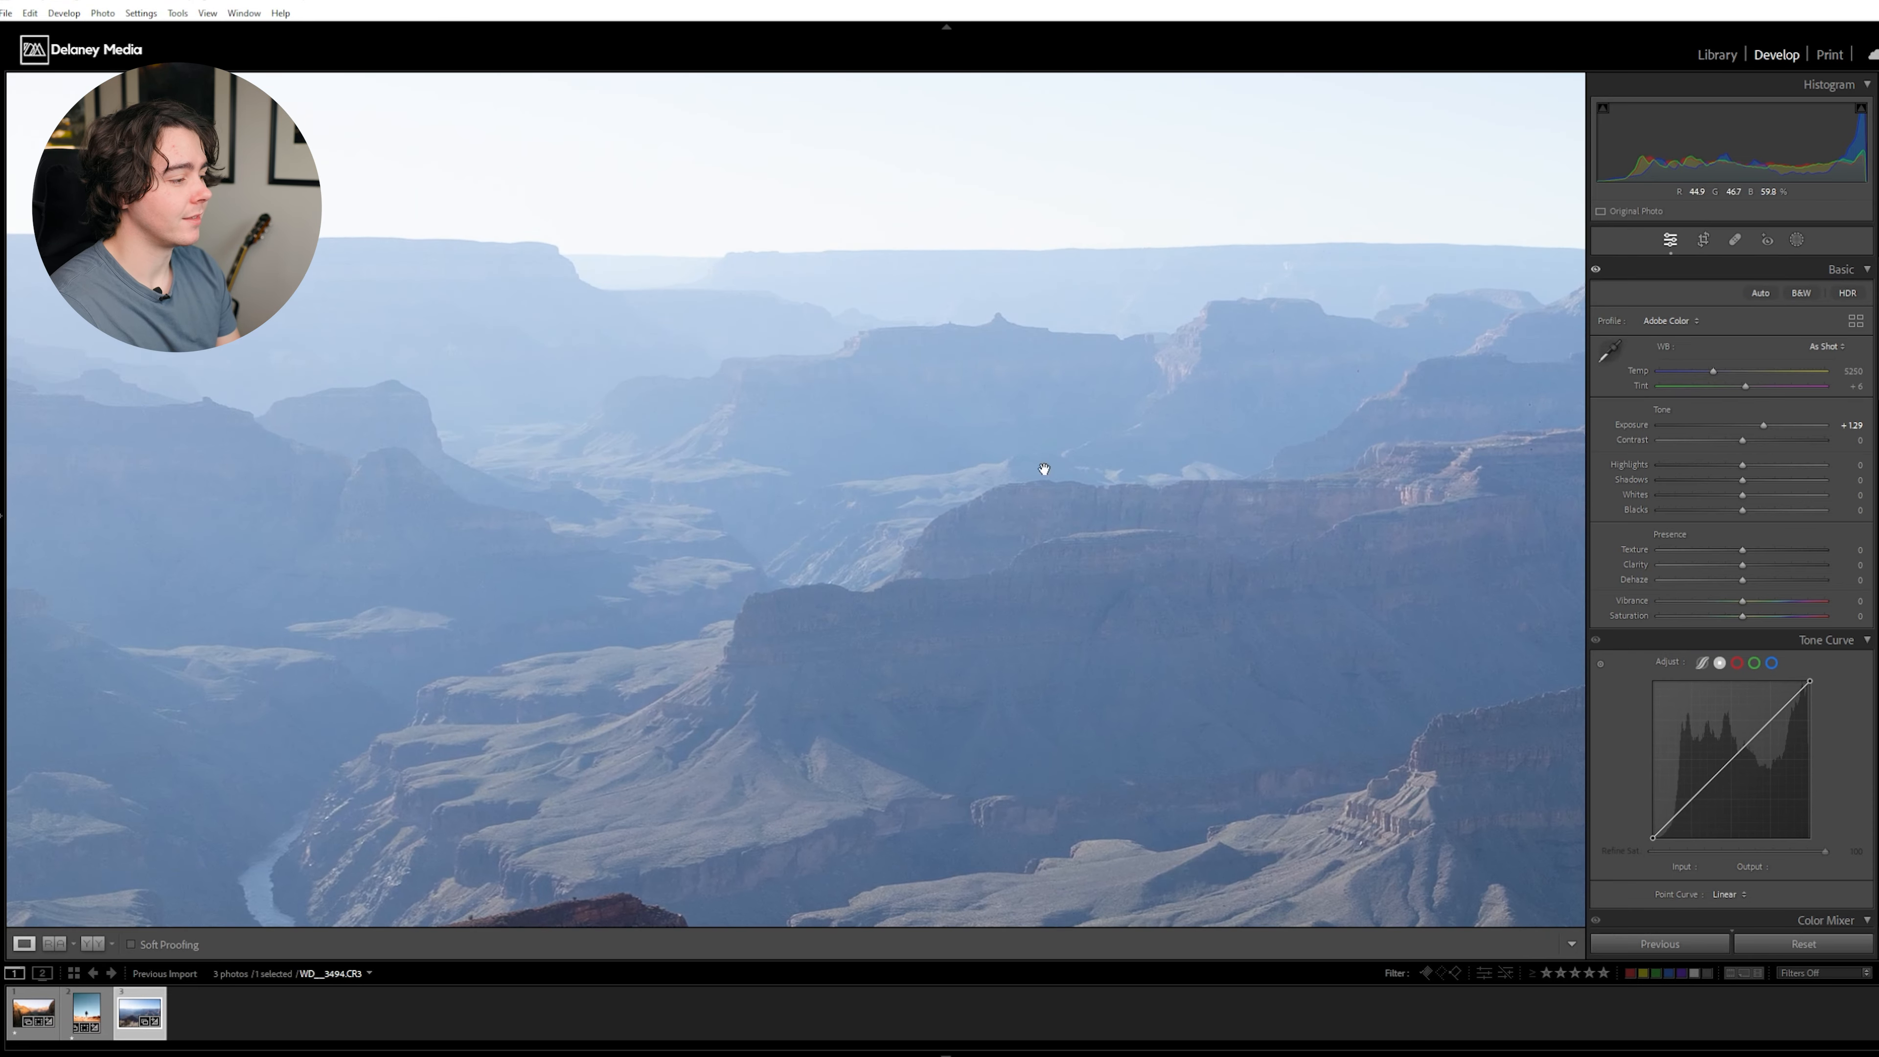
{"action": "left_click_drag", "start_coordinate": [553, 483], "coordinate": [773, 599]}
{"action": "left_click_drag", "start_coordinate": [1169, 493], "coordinate": [949, 420]}
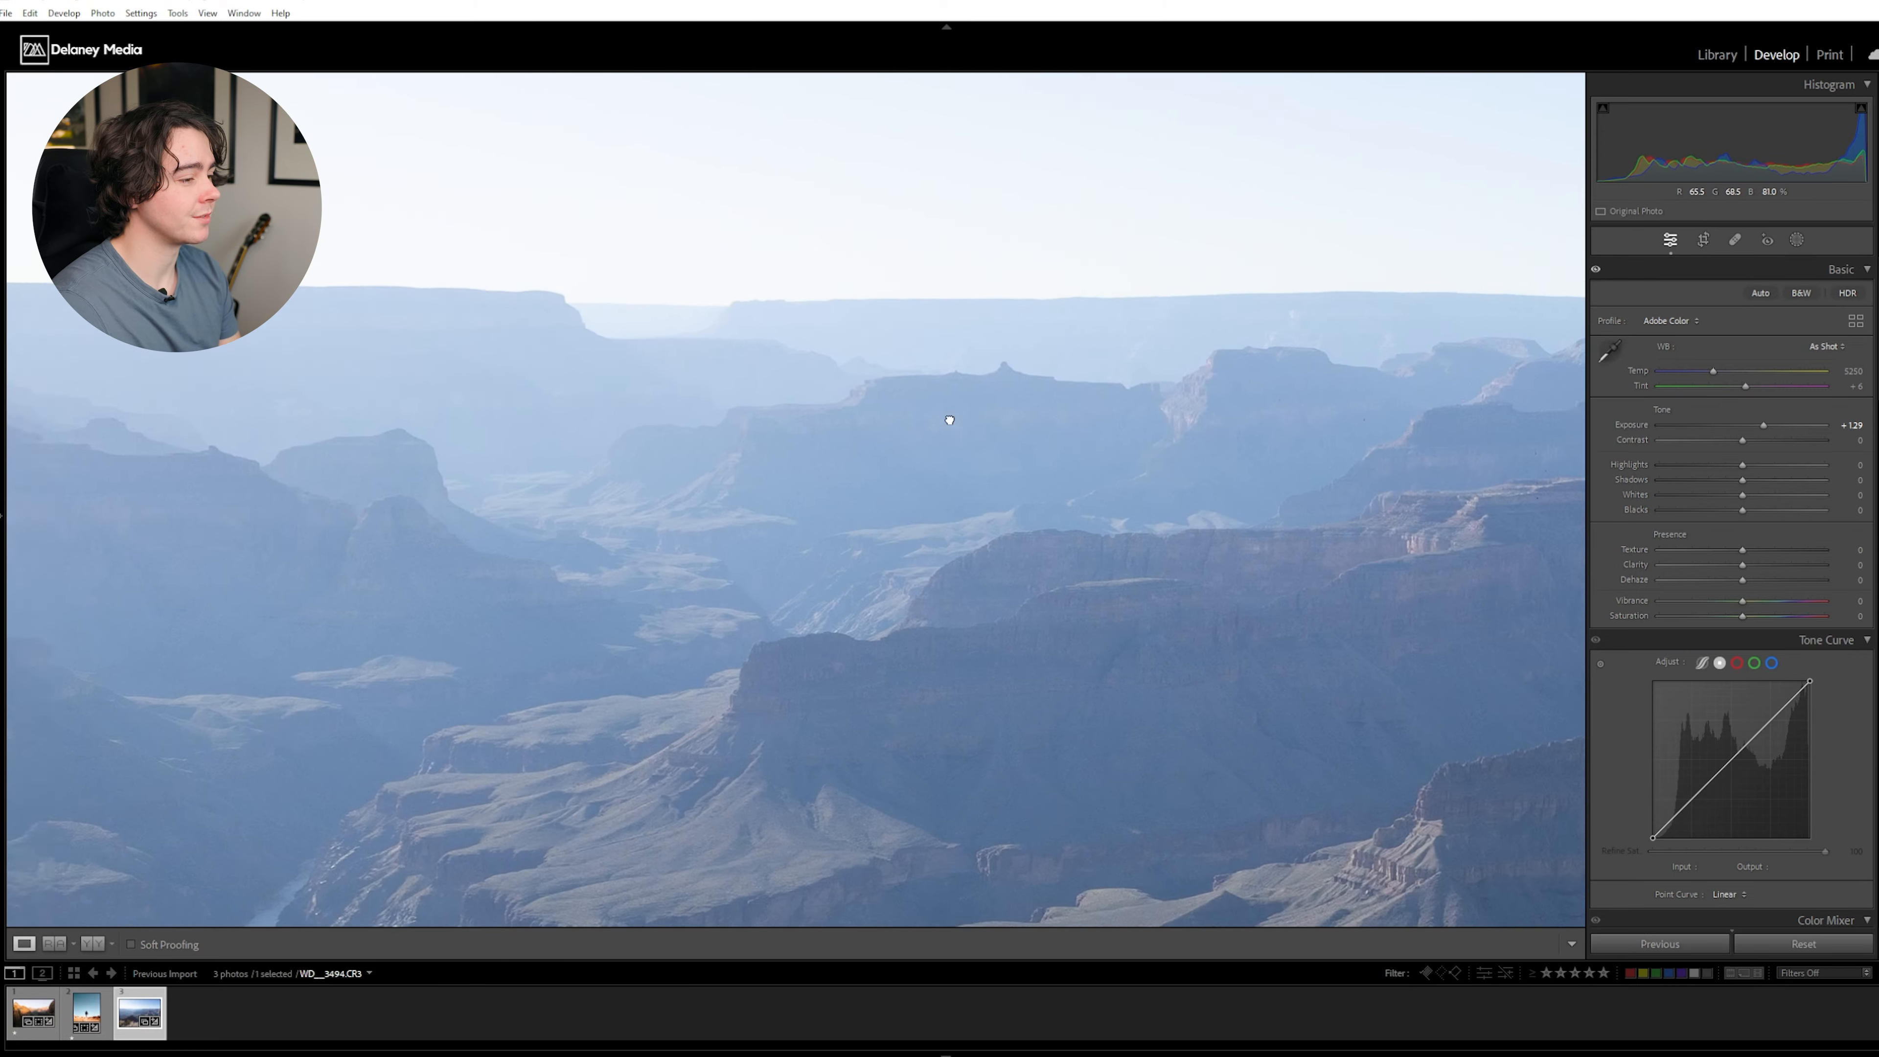
{"action": "left_click", "coordinate": [1144, 436]}
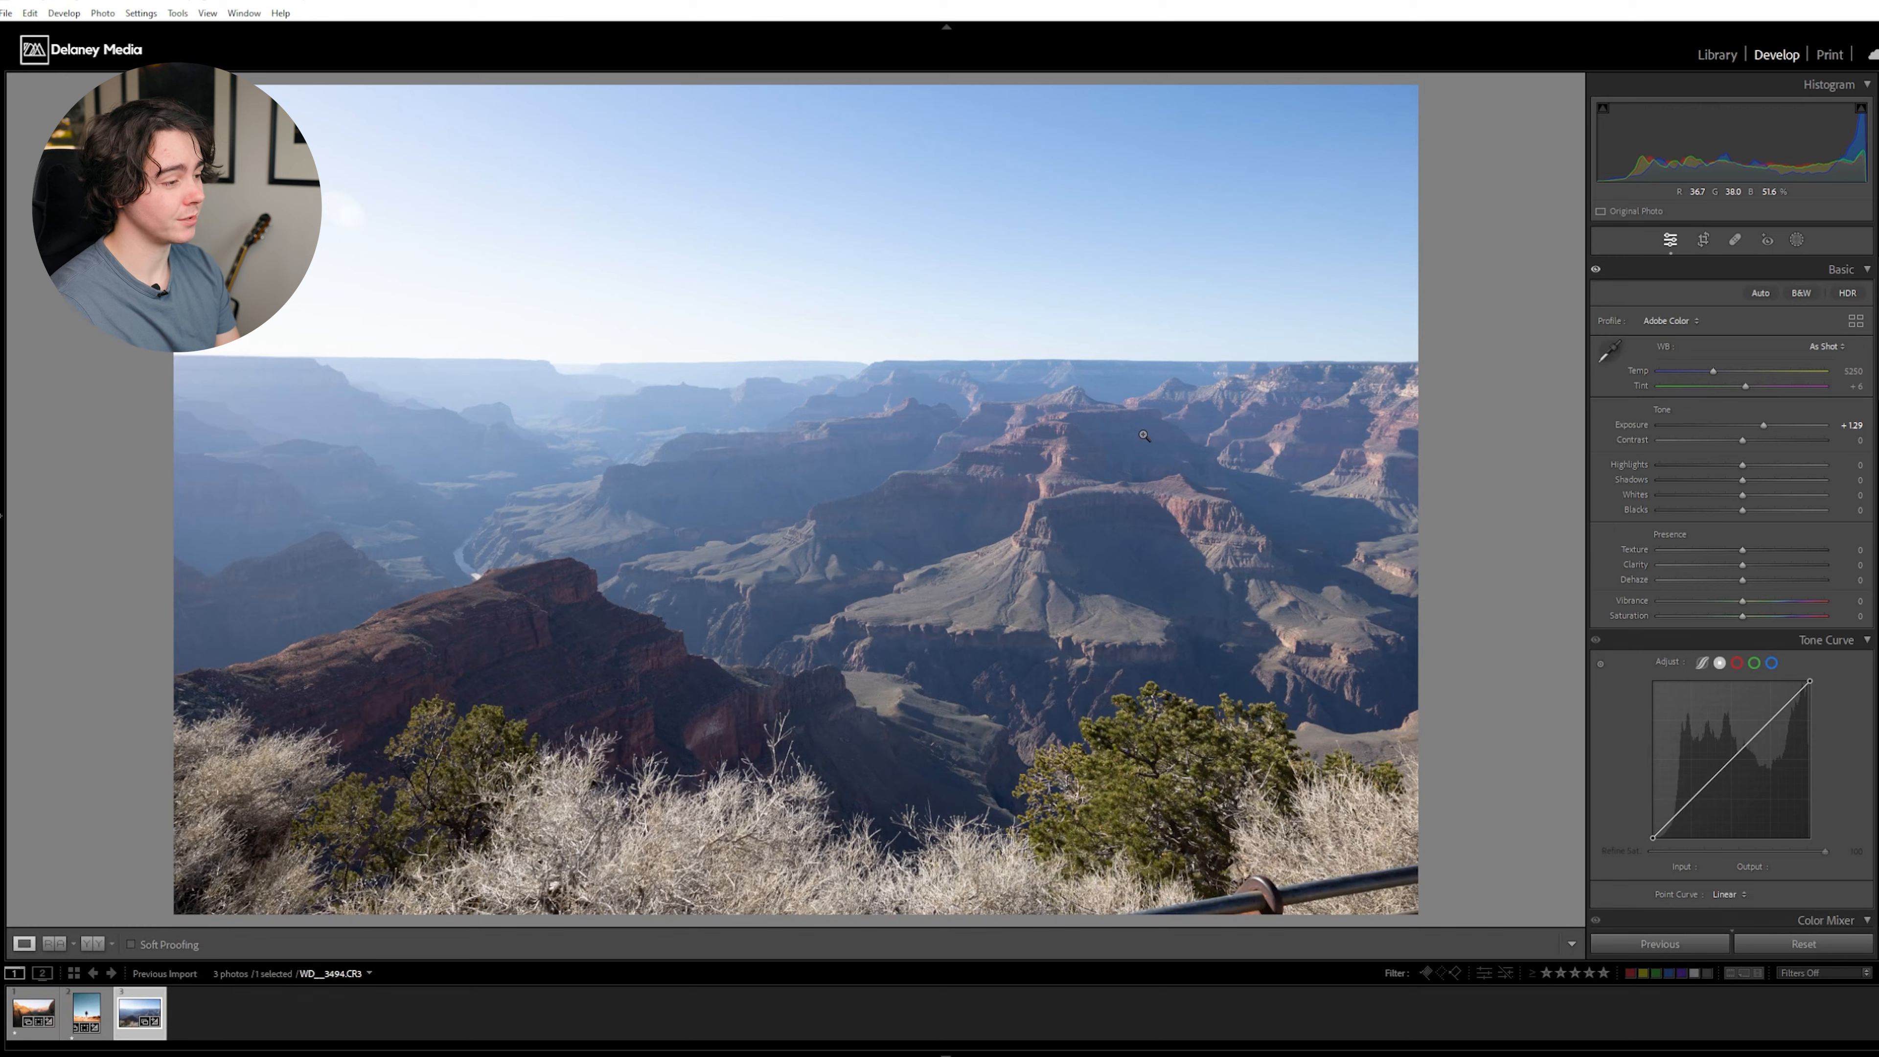
- Straighten the canyon photo's horizon slightly and warm the white balance to a temperature of 6932
{"action": "key", "text": "r"}
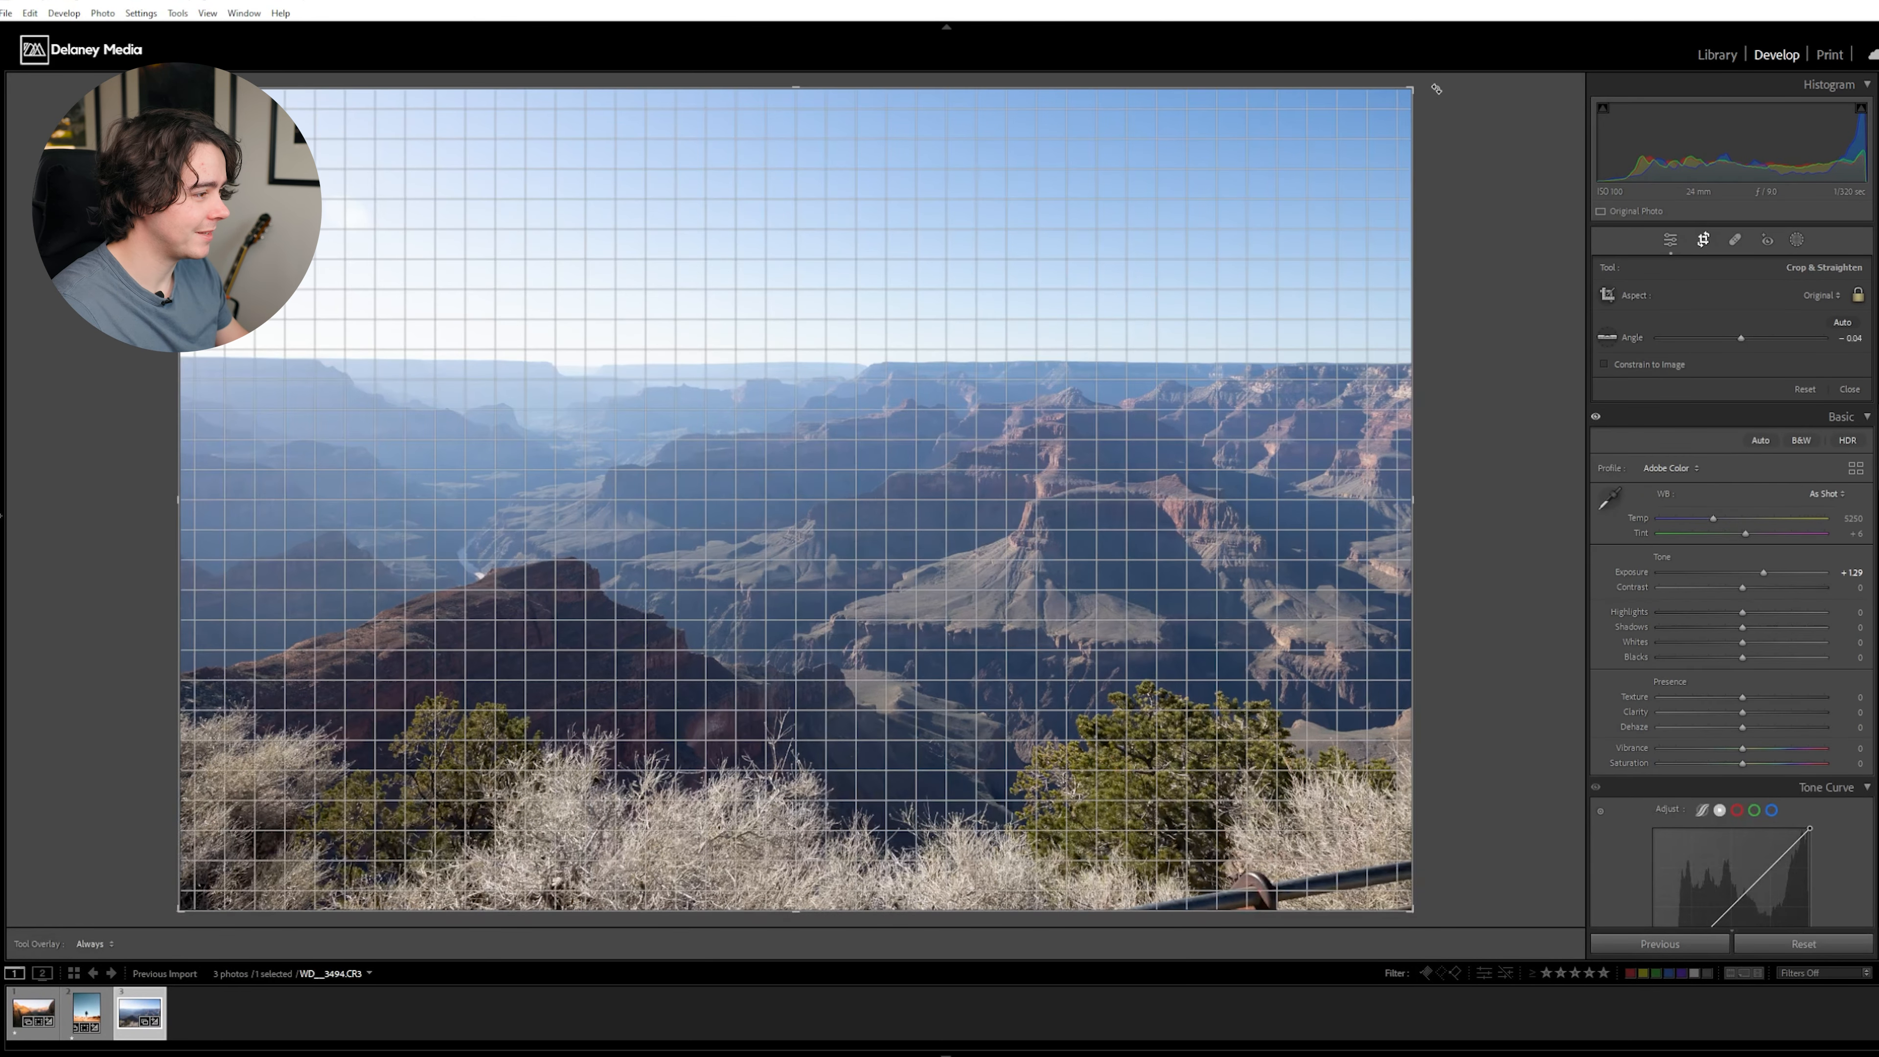
{"action": "key", "text": "r"}
{"action": "key", "text": "w"}
{"action": "left_click", "coordinate": [980, 374]}
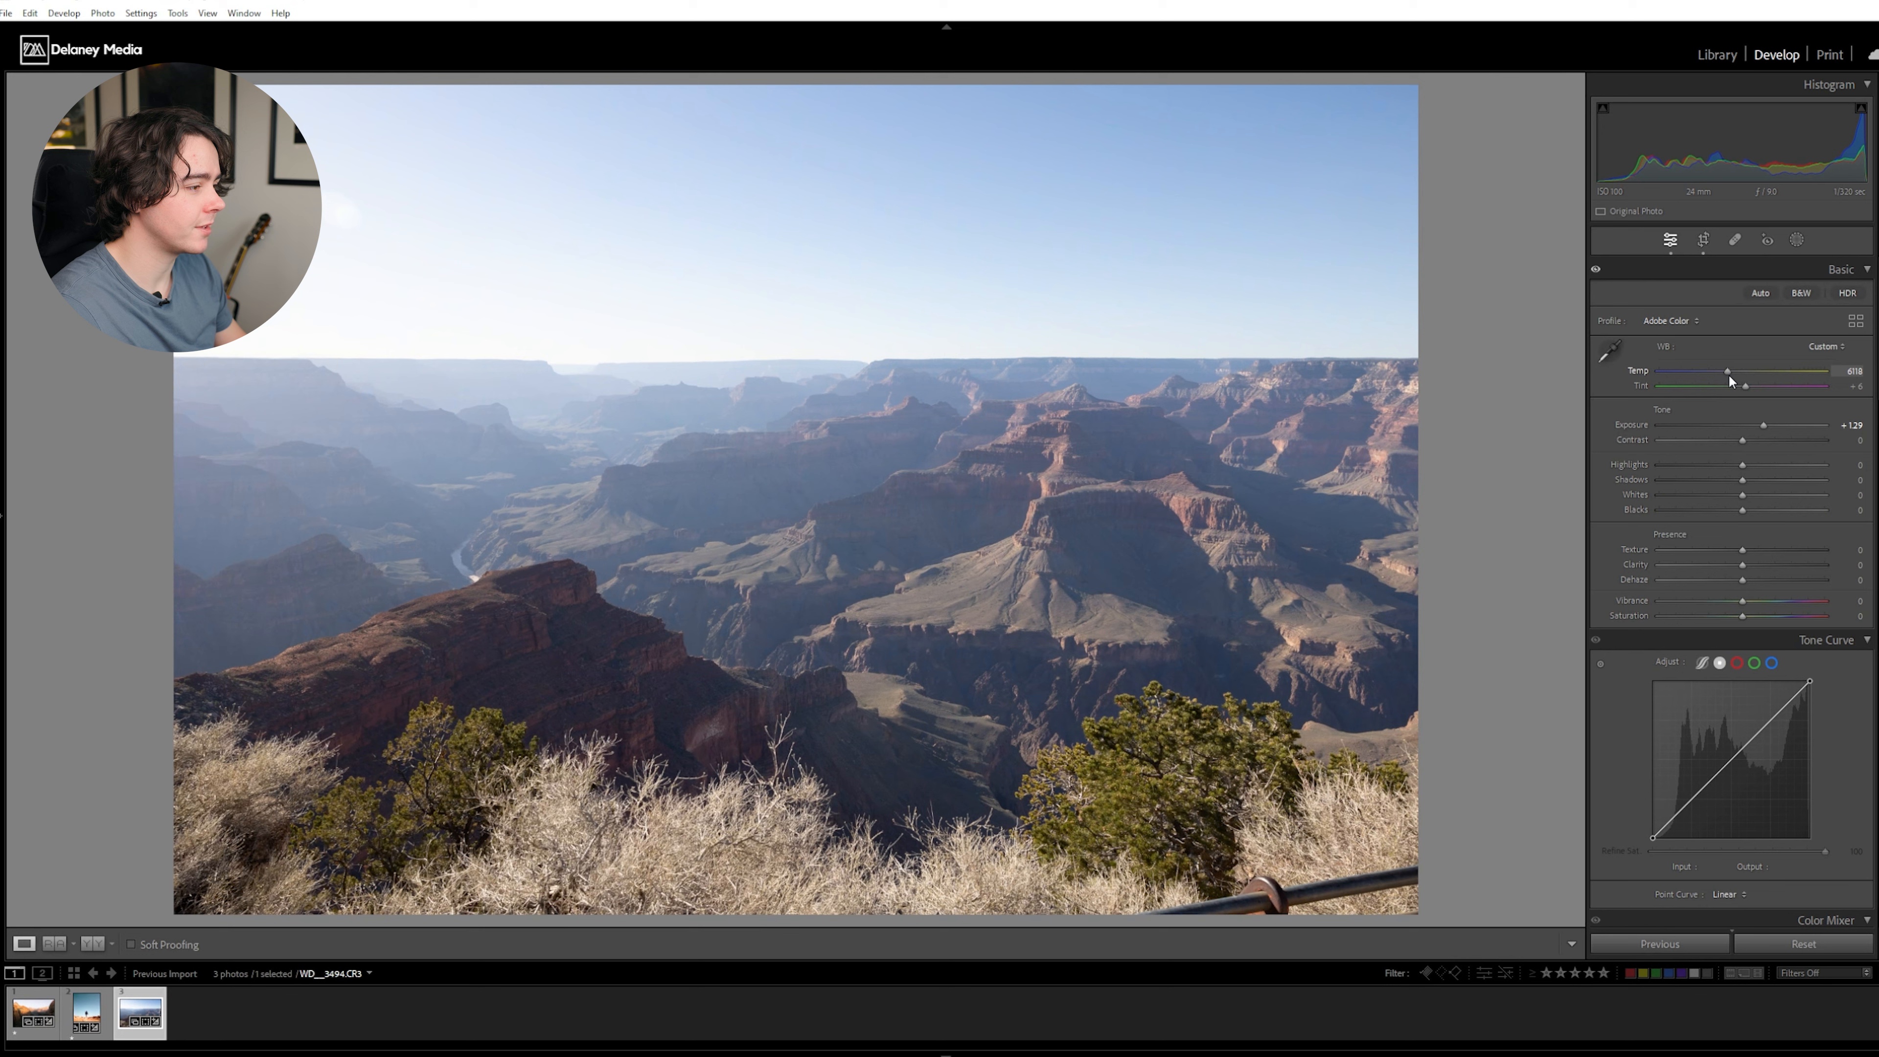
{"action": "left_click_drag", "start_coordinate": [1733, 376], "coordinate": [1736, 379]}
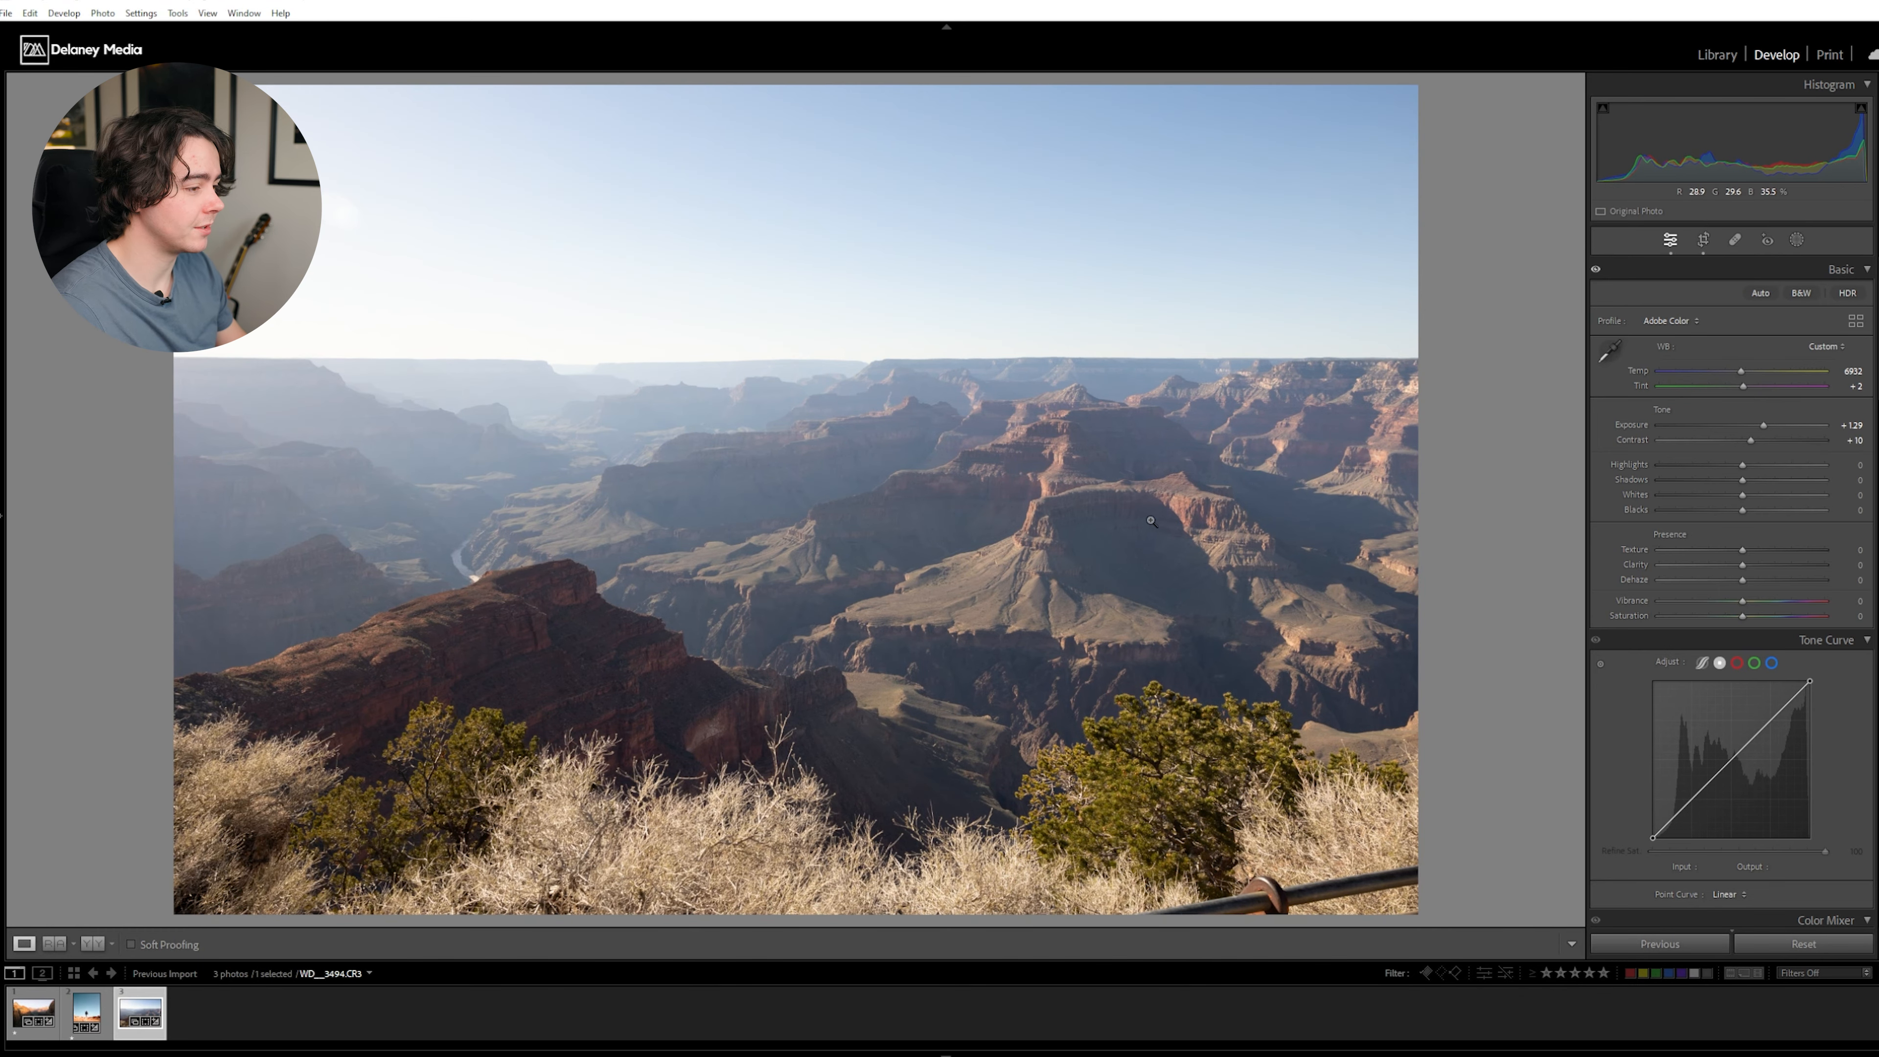
- Check the canyon rock detail up close and set the photo's contrast to +67
{"action": "left_click", "coordinate": [1133, 531]}
{"action": "left_click_drag", "start_coordinate": [985, 519], "coordinate": [1230, 685]}
{"action": "left_click_drag", "start_coordinate": [694, 512], "coordinate": [913, 437]}
{"action": "left_click", "coordinate": [624, 416]}
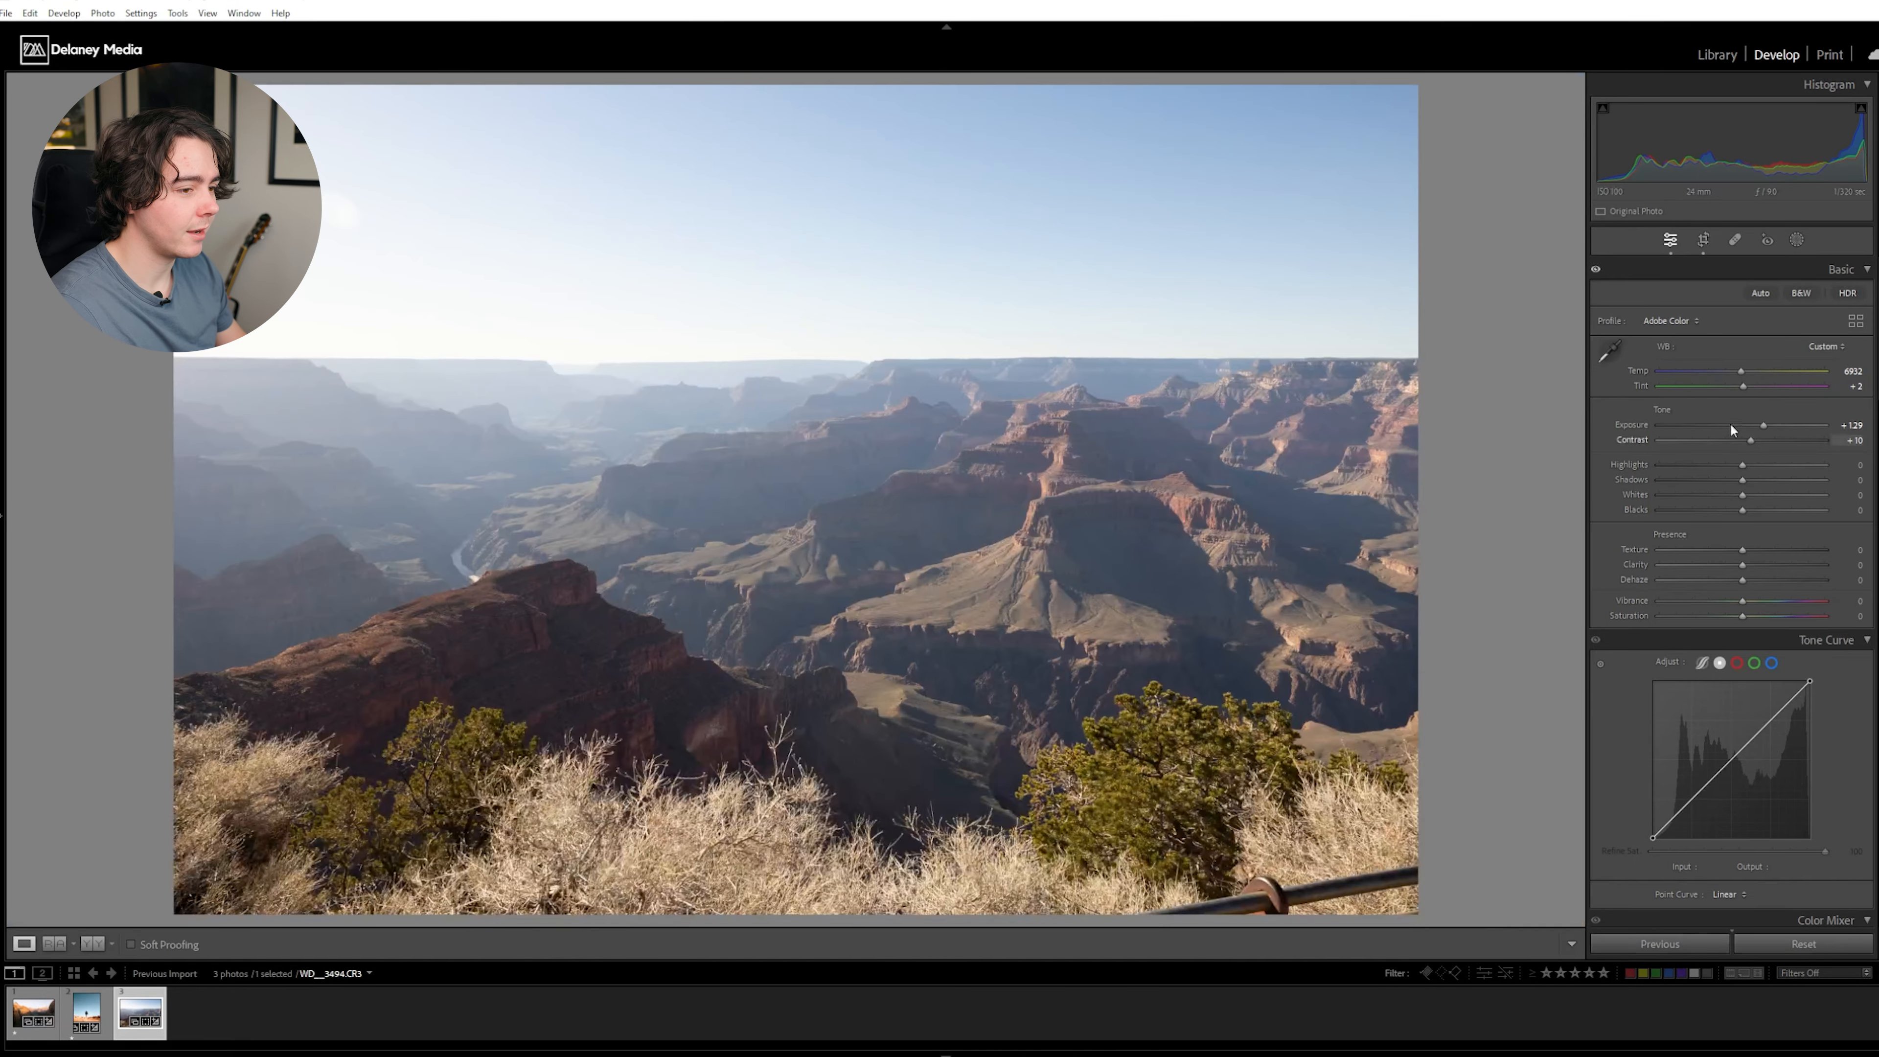
{"action": "left_click_drag", "start_coordinate": [1751, 440], "coordinate": [1794, 447]}
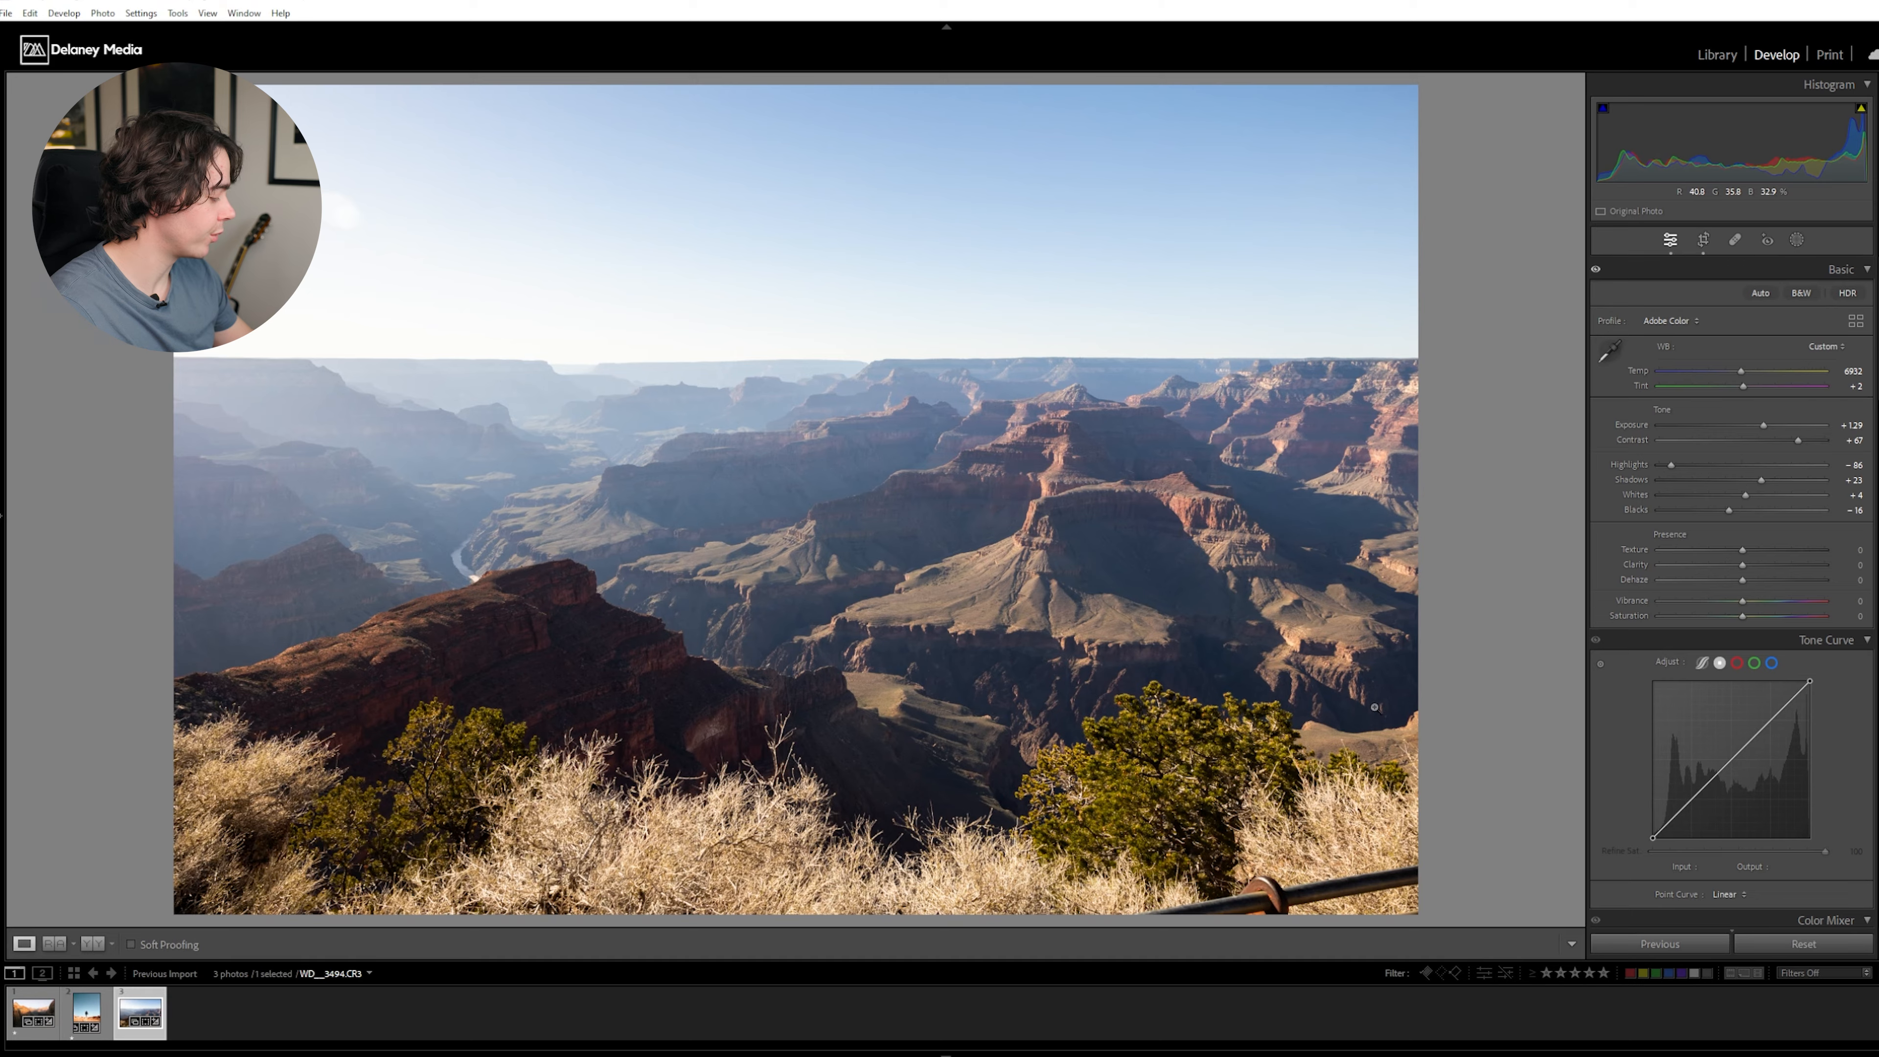
- Crop the canyon photo tighter to cut out the railing in its lower corner, and increase the dehaze
{"action": "key", "text": "r"}
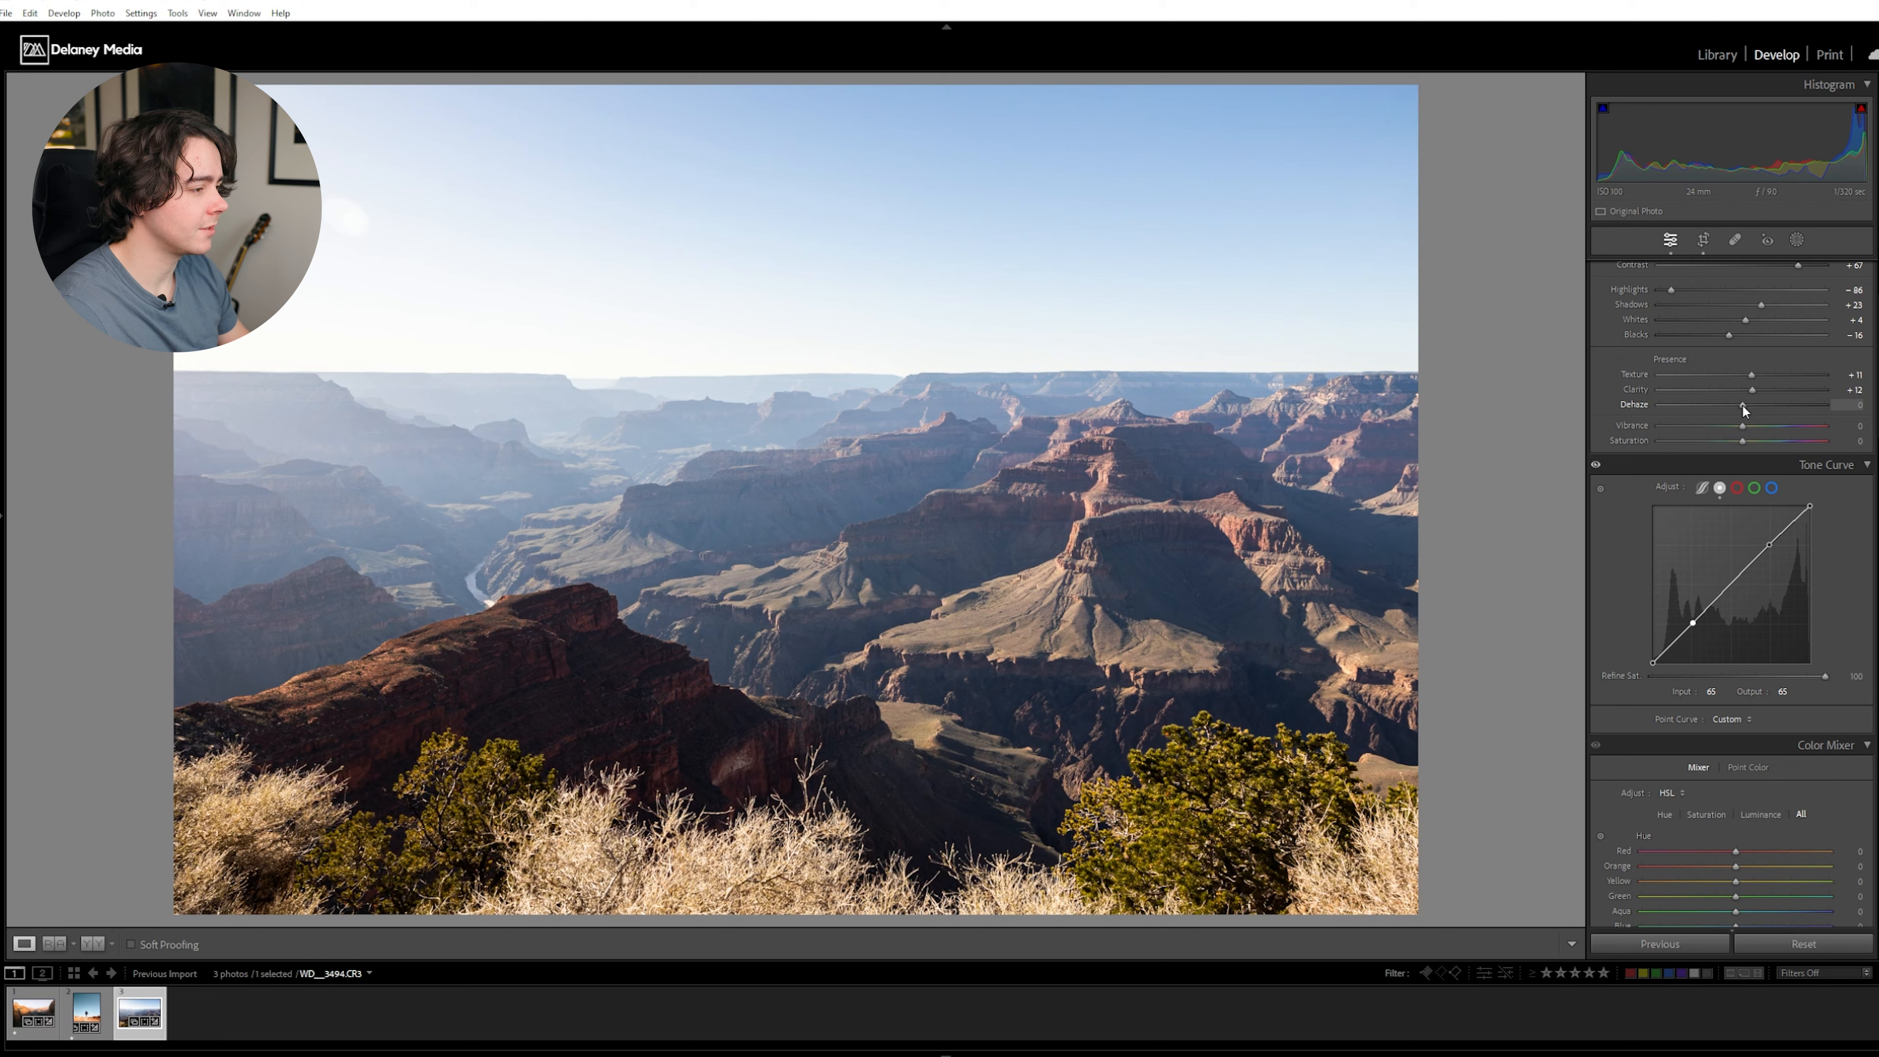
{"action": "left_click_drag", "start_coordinate": [1743, 406], "coordinate": [1757, 405]}
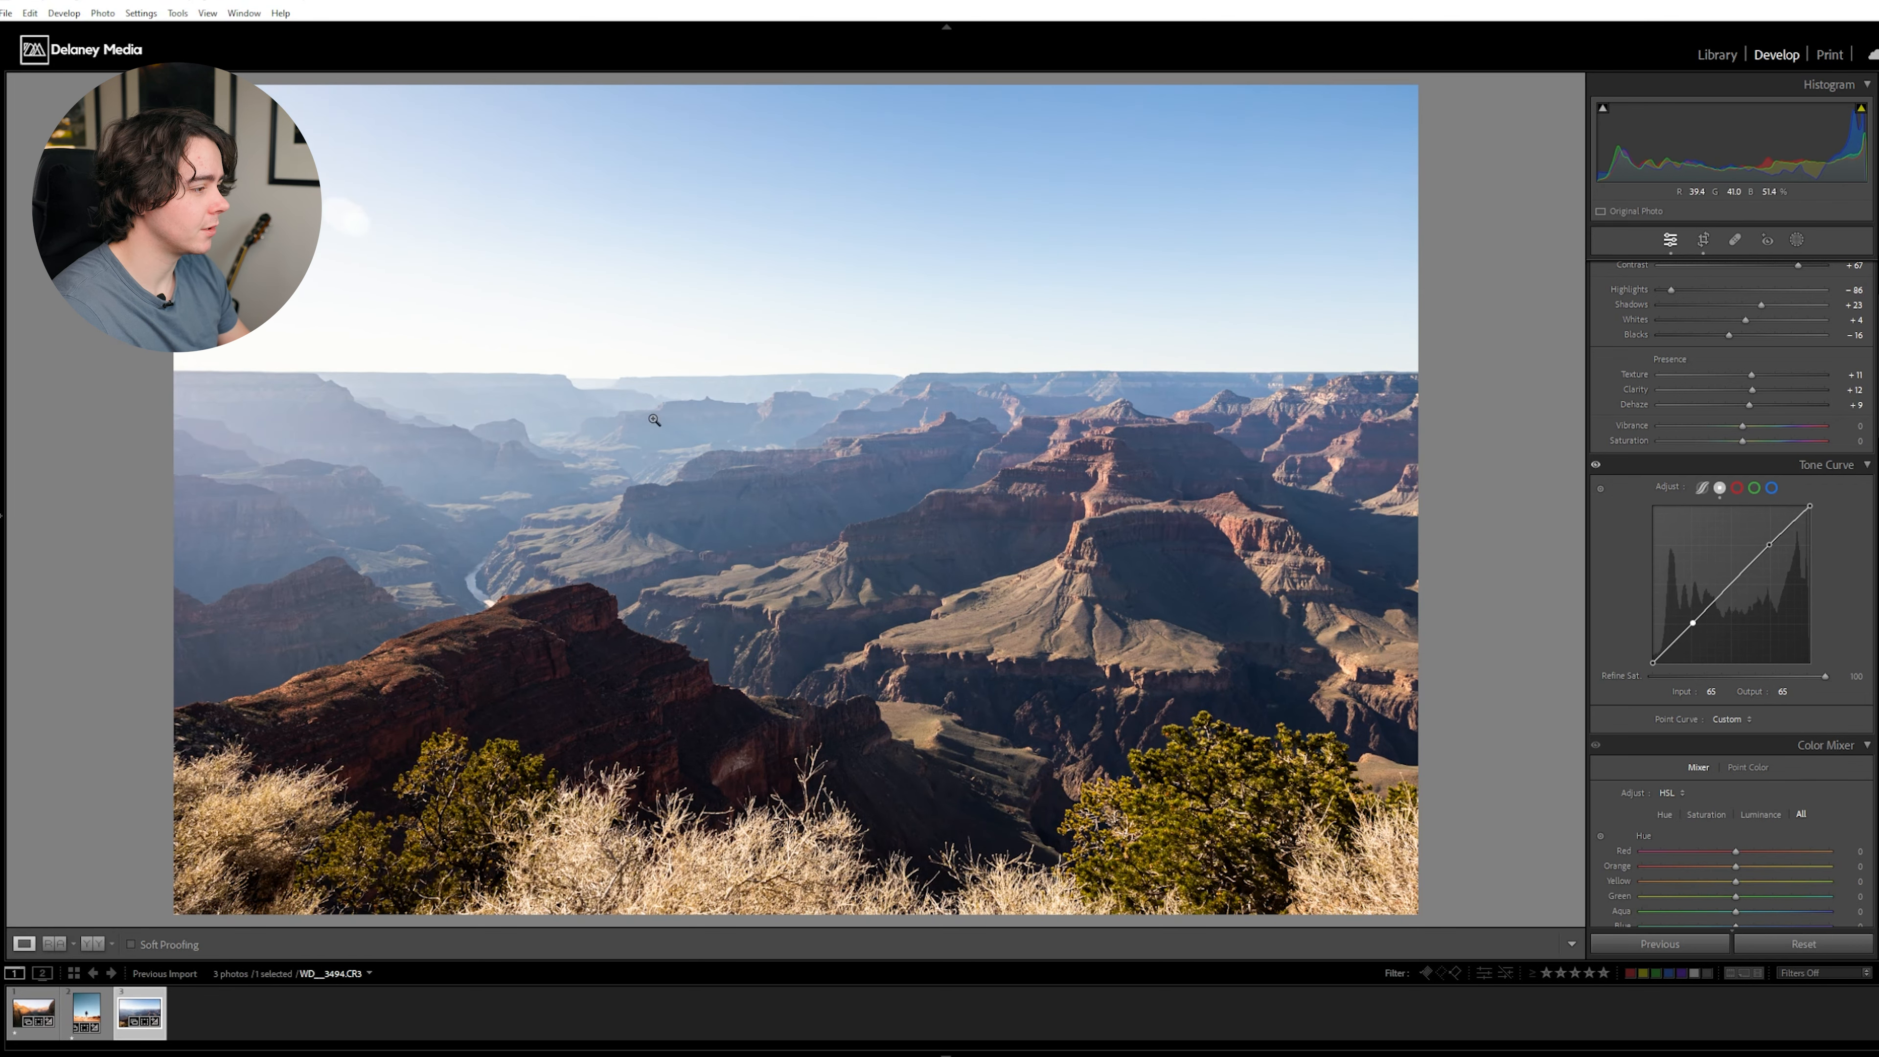
{"action": "left_click_drag", "start_coordinate": [1751, 405], "coordinate": [1777, 406]}
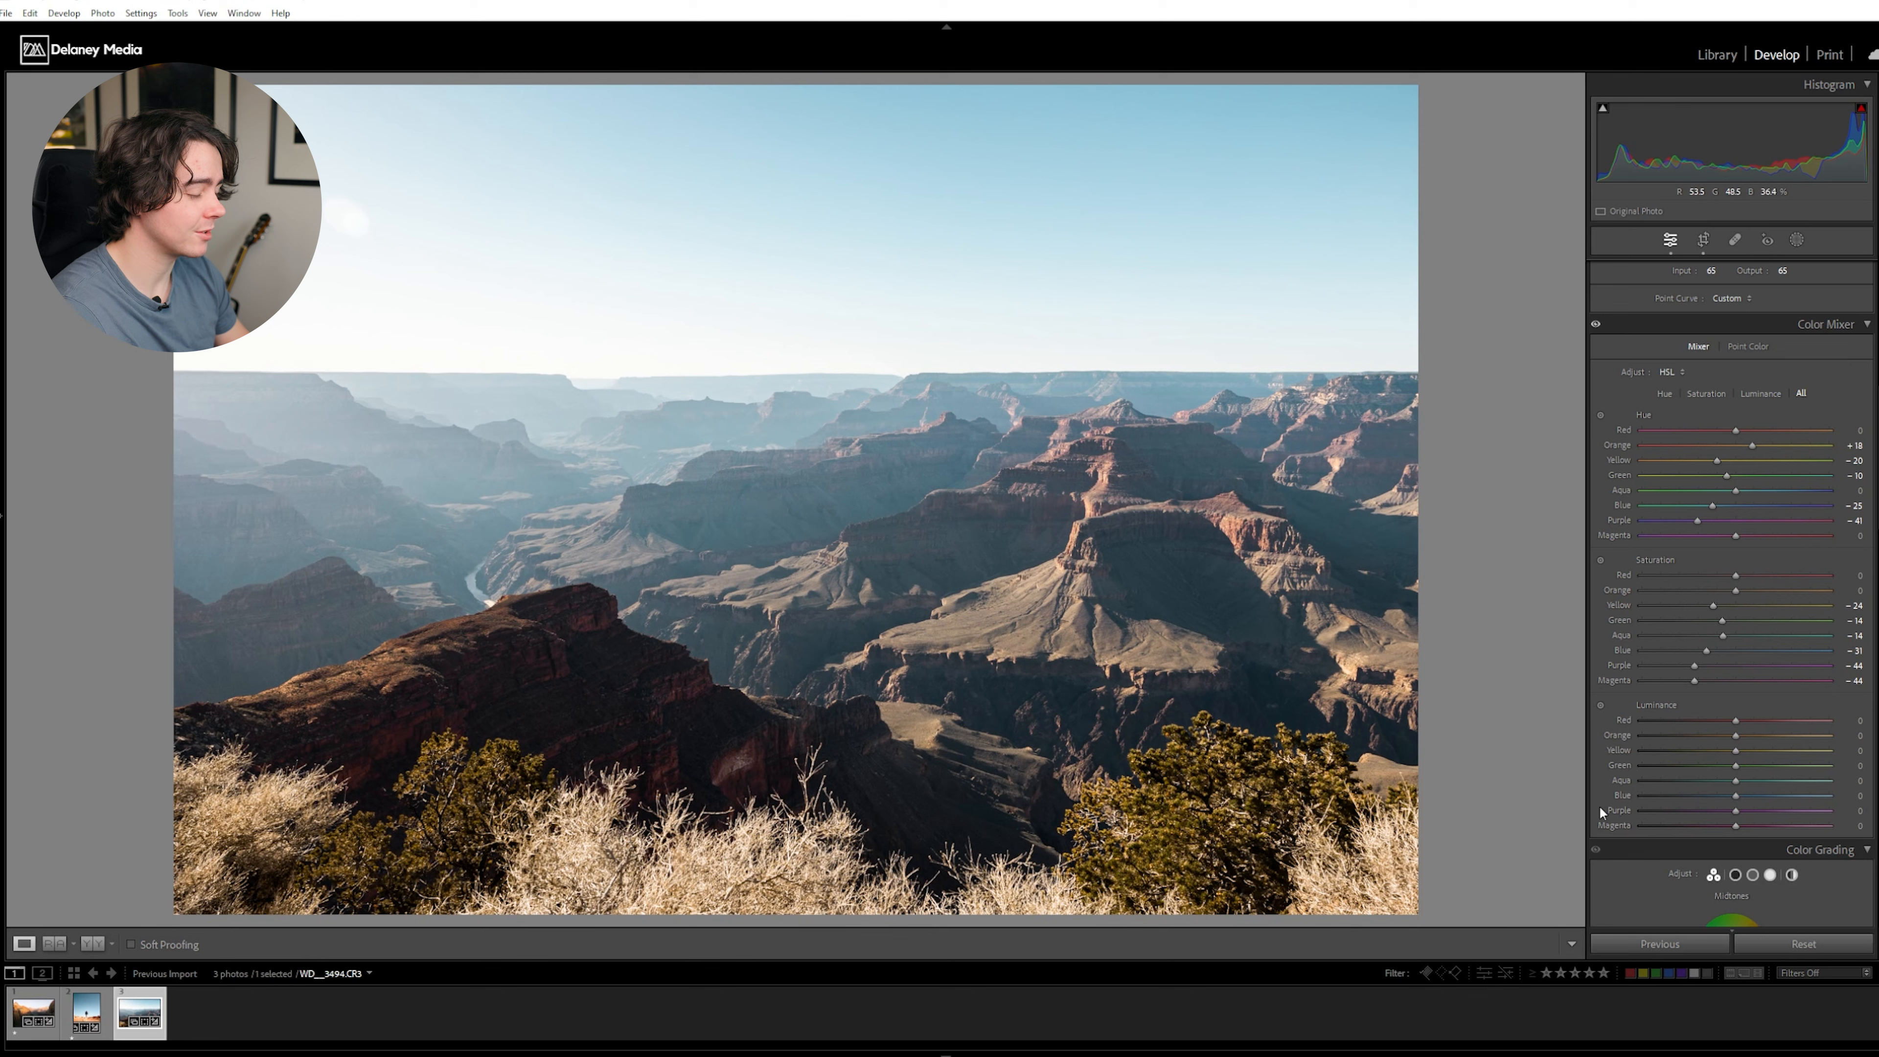
- Darken the sky by setting the aqua luminance to -35 and the blue luminance to -41
{"action": "mouse_move", "coordinate": [1723, 797]}
{"action": "left_mouse_down"}
{"action": "mouse_move", "coordinate": [1694, 795]}
{"action": "mouse_move", "coordinate": [1703, 781]}
{"action": "left_mouse_up"}
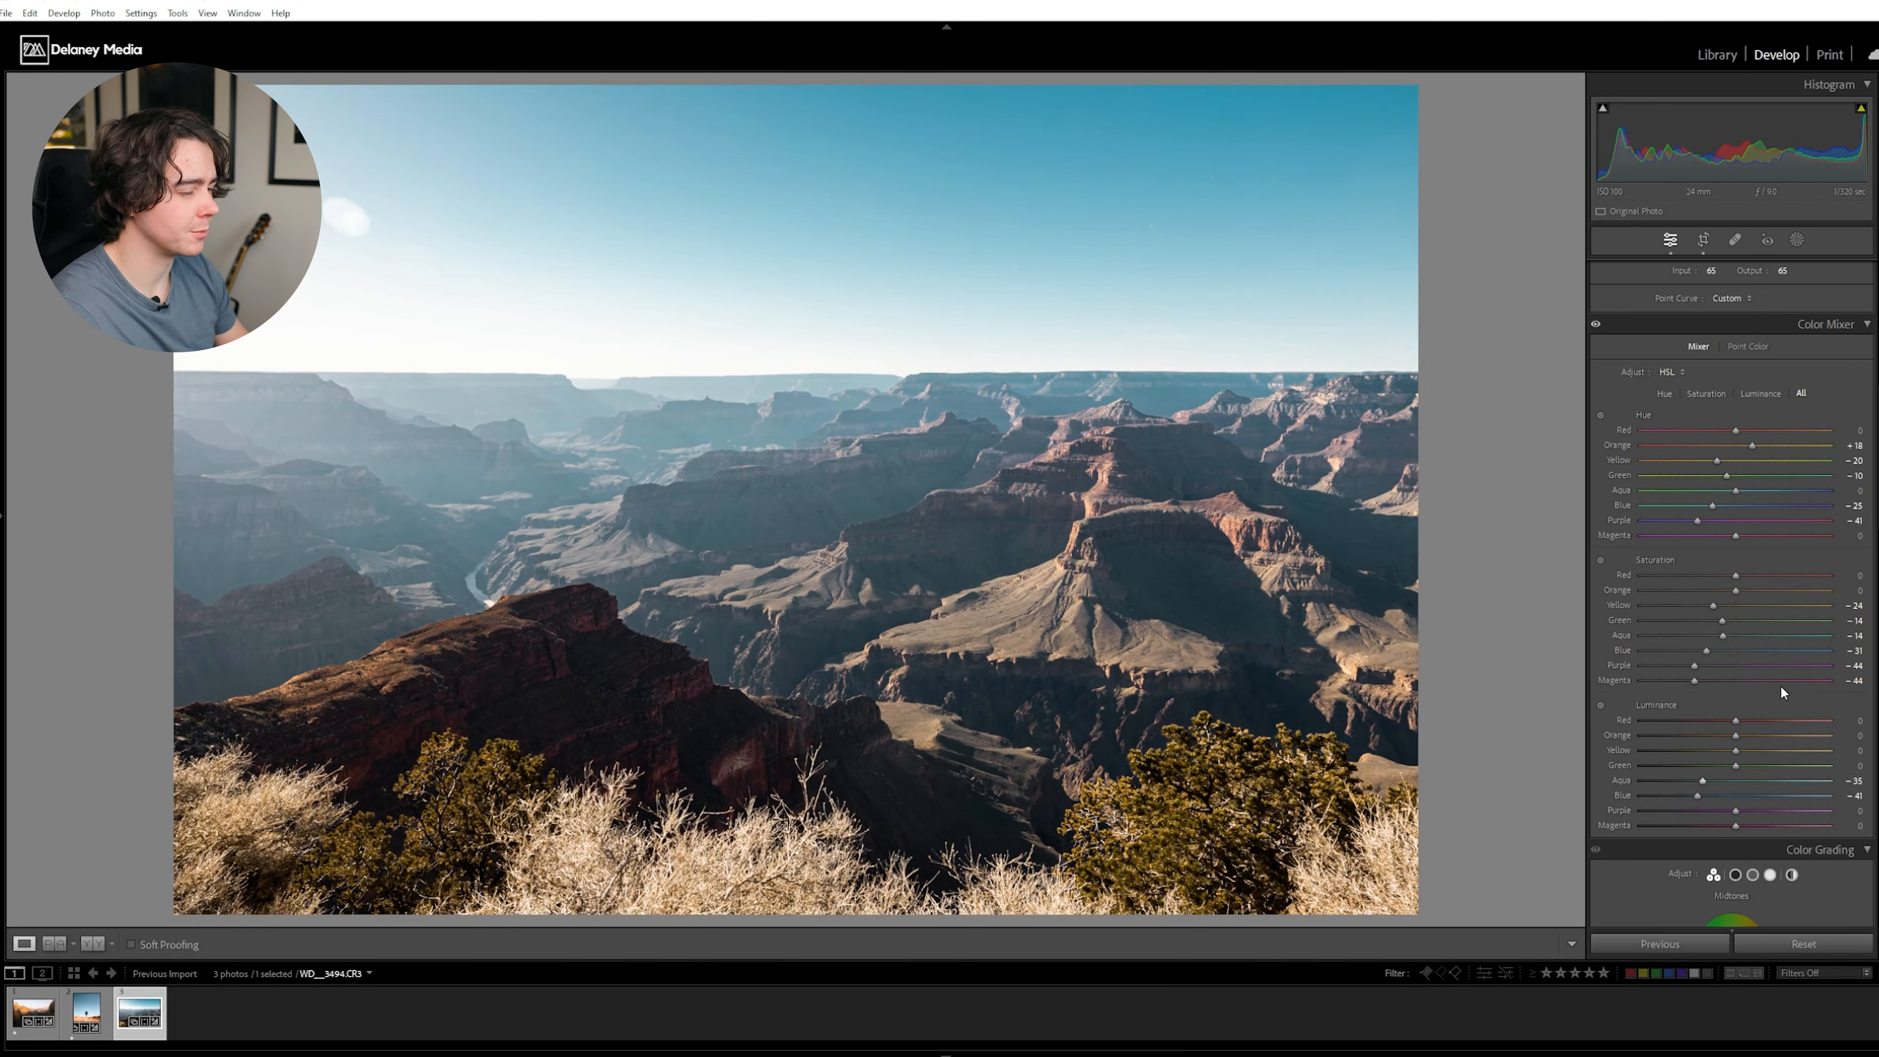
- Color grade the canyon photo with a warm red tint in the midtones and a green tint in the shadows
{"action": "scroll", "coordinate": [1732, 488], "scroll_direction": "down", "scroll_amount": 7}
{"action": "mouse_move", "coordinate": [1732, 476]}
{"action": "left_mouse_down"}
{"action": "mouse_move", "coordinate": [1759, 468]}
{"action": "mouse_move", "coordinate": [1742, 475]}
{"action": "left_mouse_up"}
{"action": "left_click_drag", "start_coordinate": [1682, 596], "coordinate": [1689, 569]}
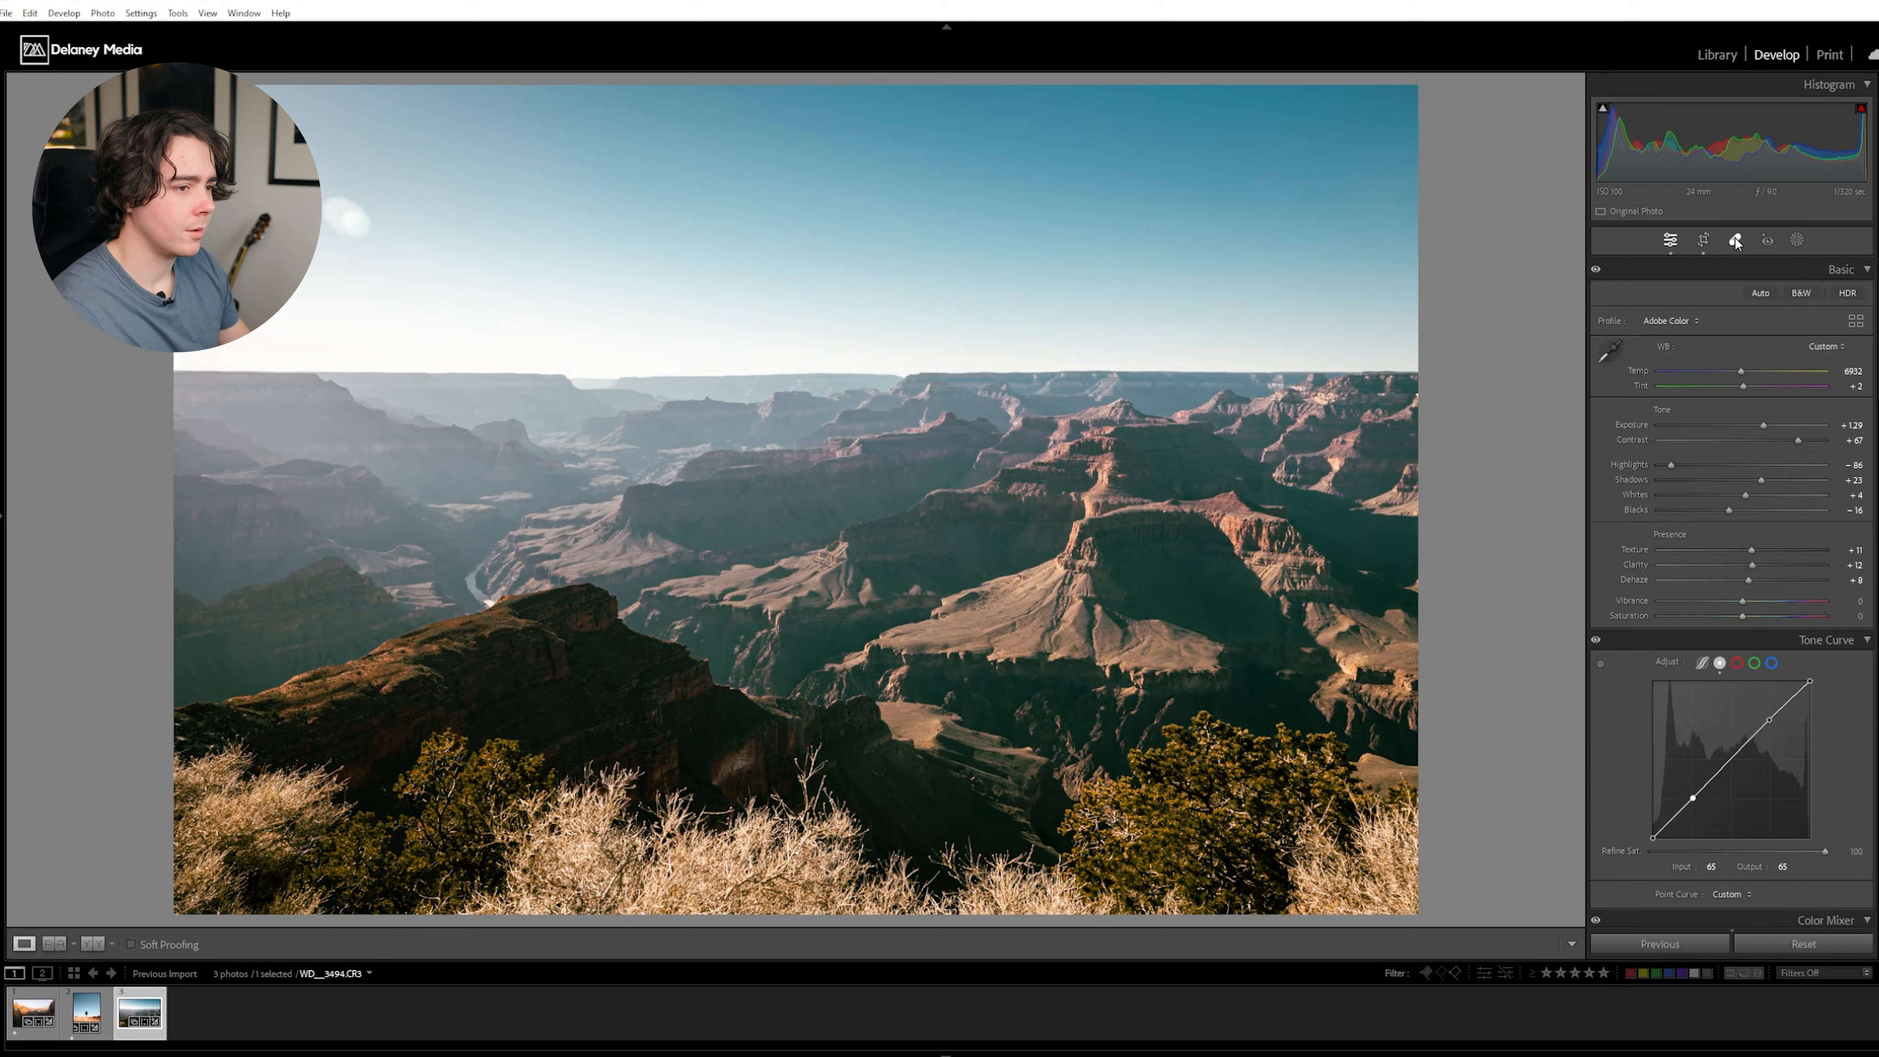
{"action": "left_click", "coordinate": [1733, 241]}
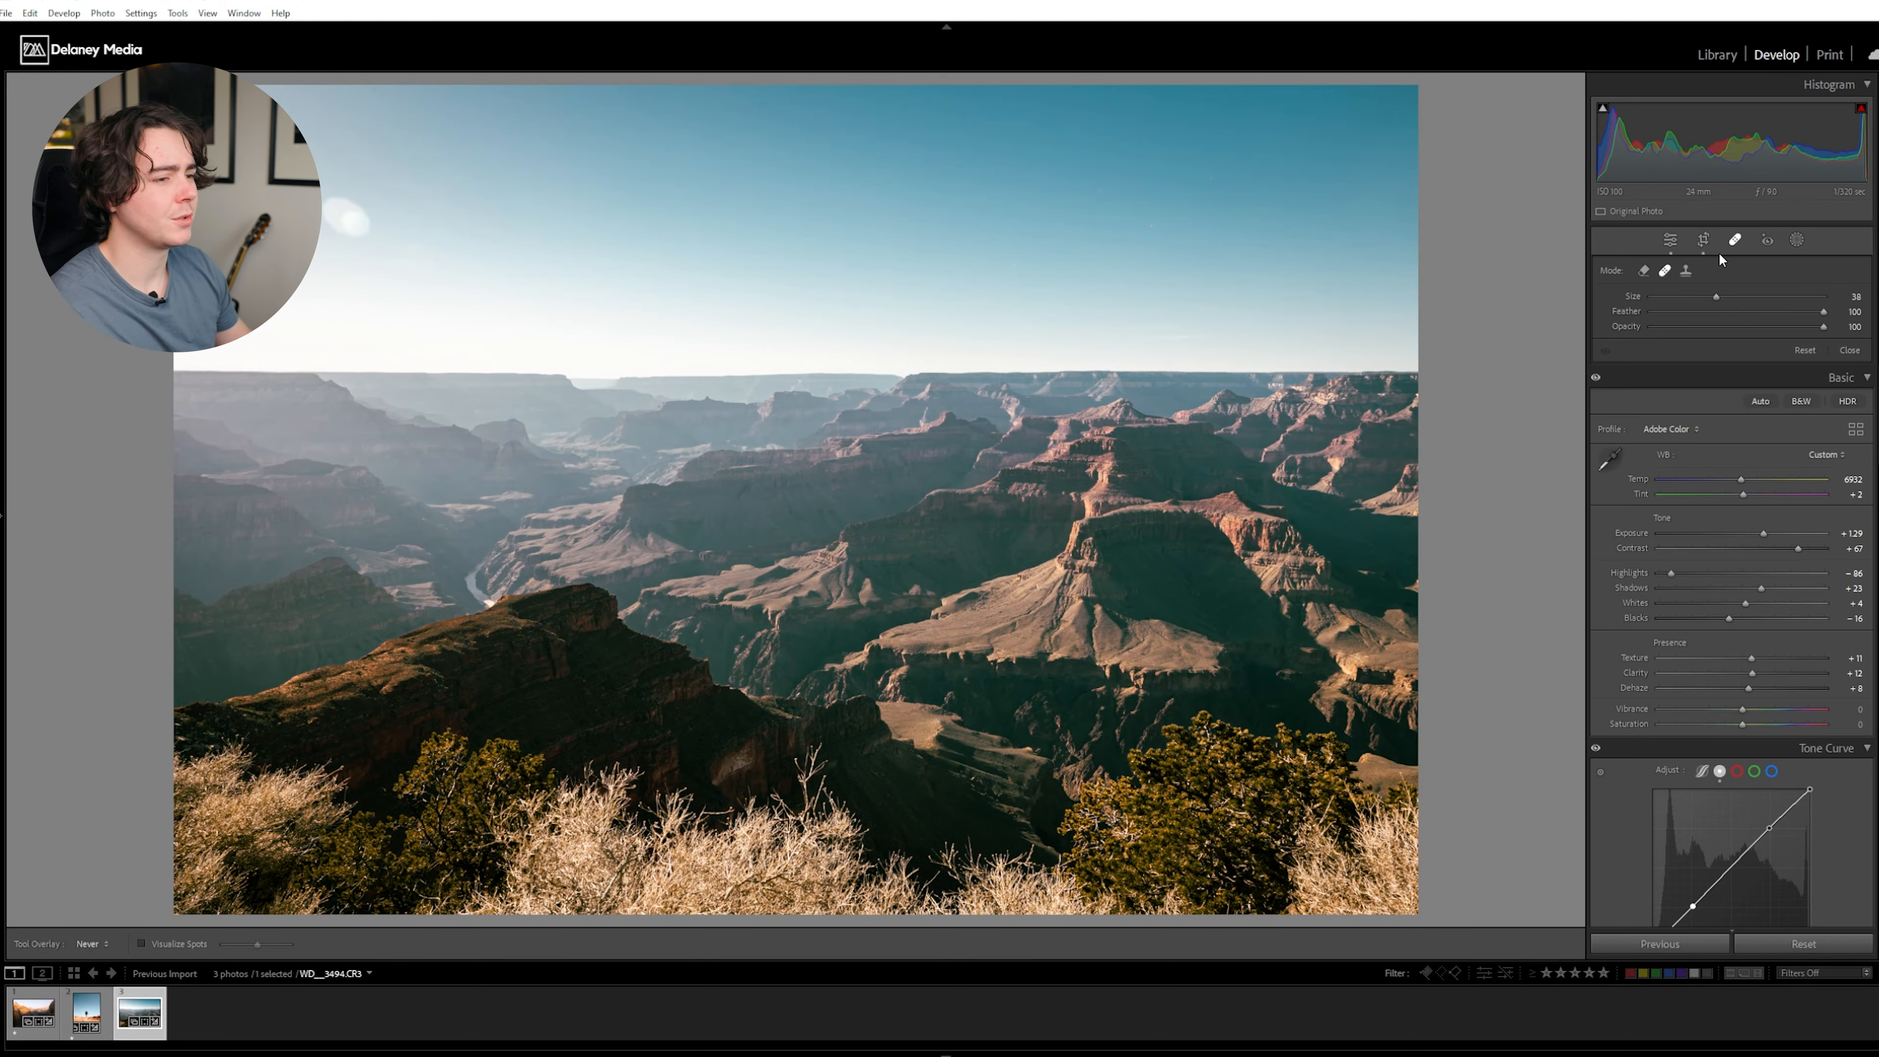
{"action": "left_click", "coordinate": [1645, 271]}
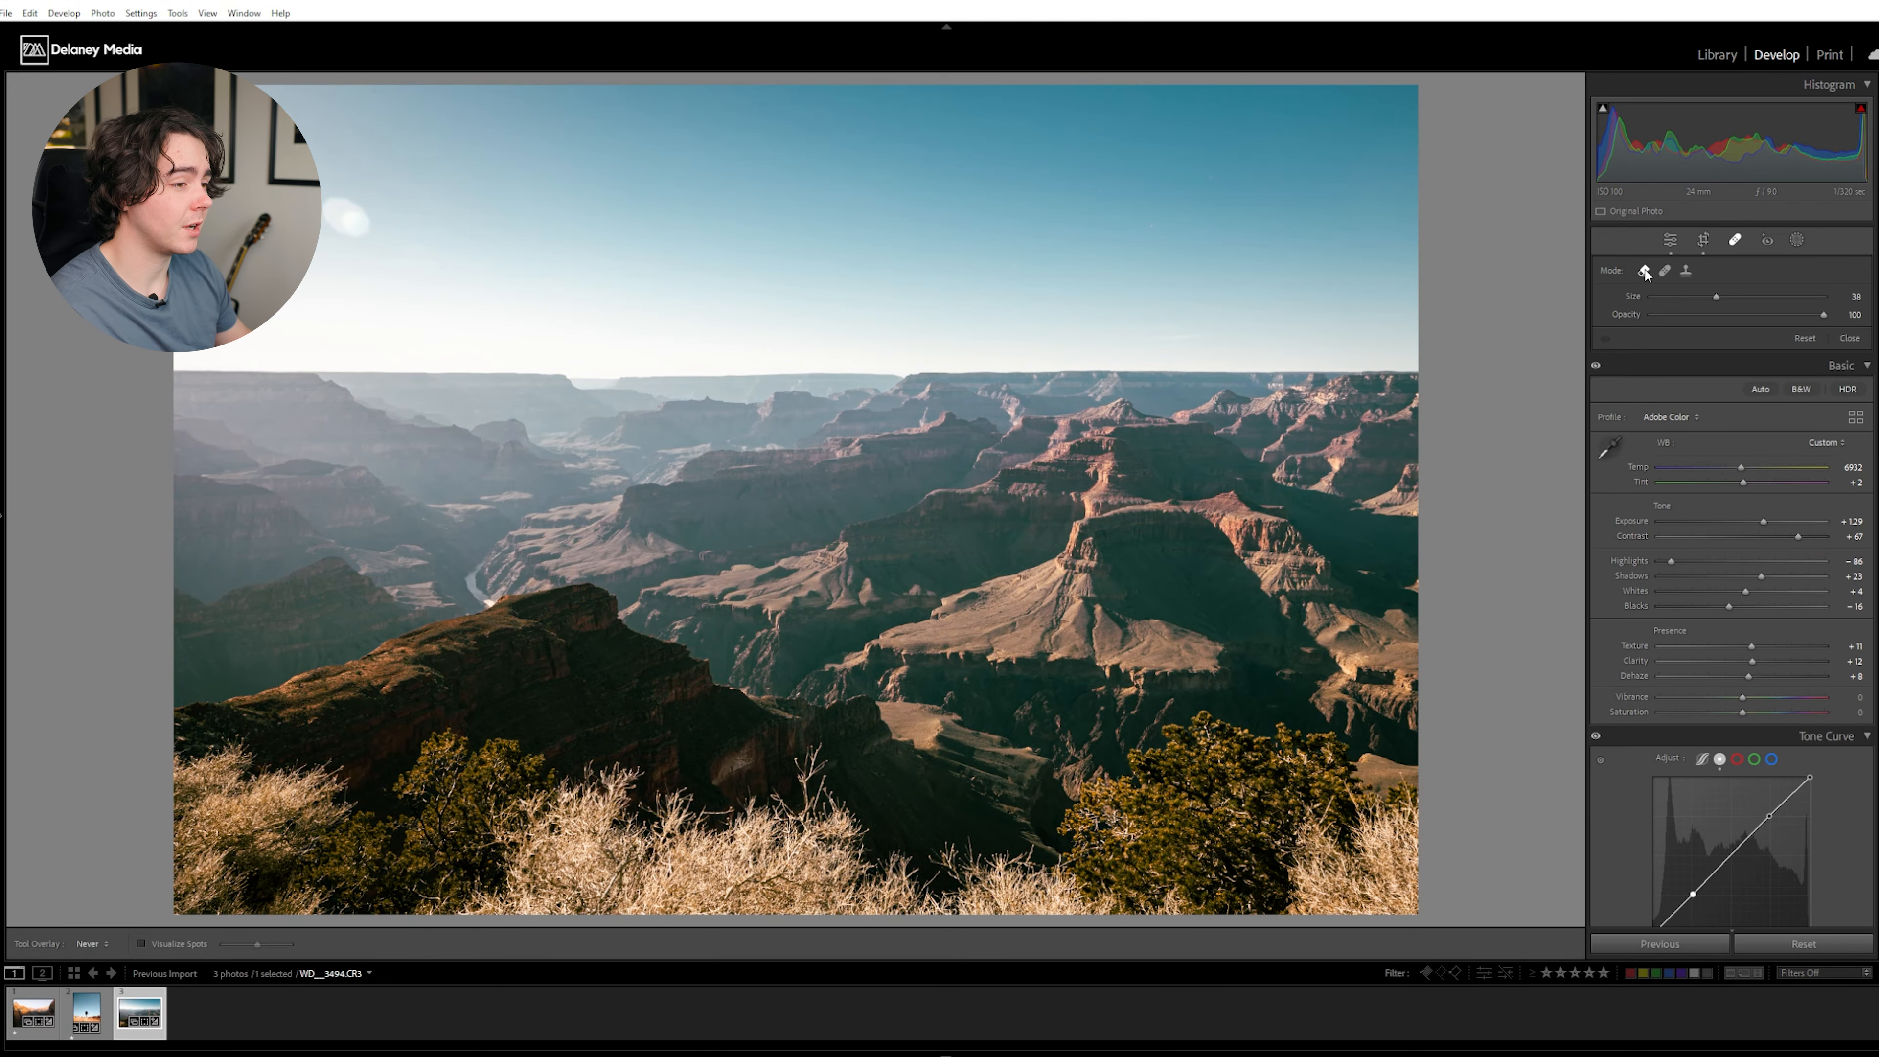
{"action": "left_click", "coordinate": [1685, 271]}
- Paint a brush mask over the hazy distant canyon ridges and set its exposure to -0.25 and blacks to -31
{"action": "scroll", "coordinate": [348, 220], "scroll_direction": "up", "scroll_amount": 10}
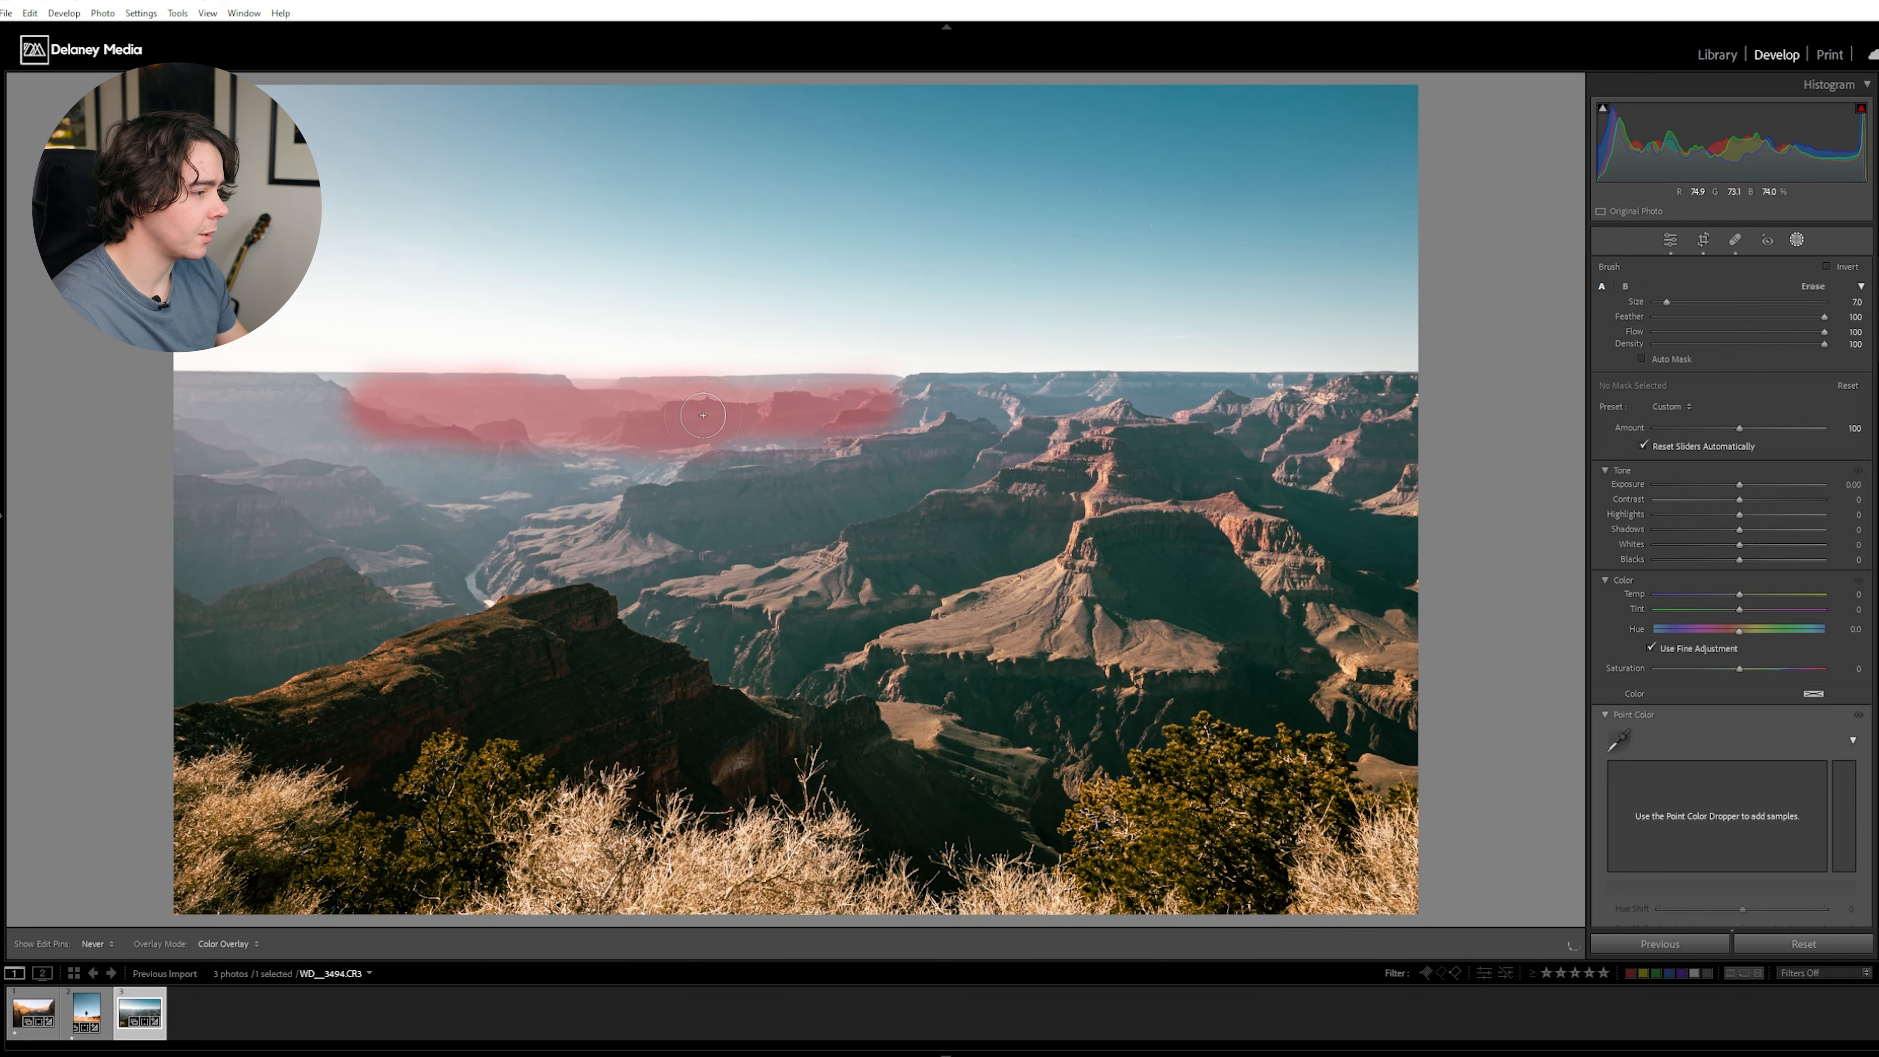
{"action": "mouse_move", "coordinate": [688, 419]}
{"action": "left_mouse_down"}
{"action": "mouse_move", "coordinate": [507, 470]}
{"action": "mouse_move", "coordinate": [214, 408]}
{"action": "mouse_move", "coordinate": [326, 366]}
{"action": "left_mouse_up"}
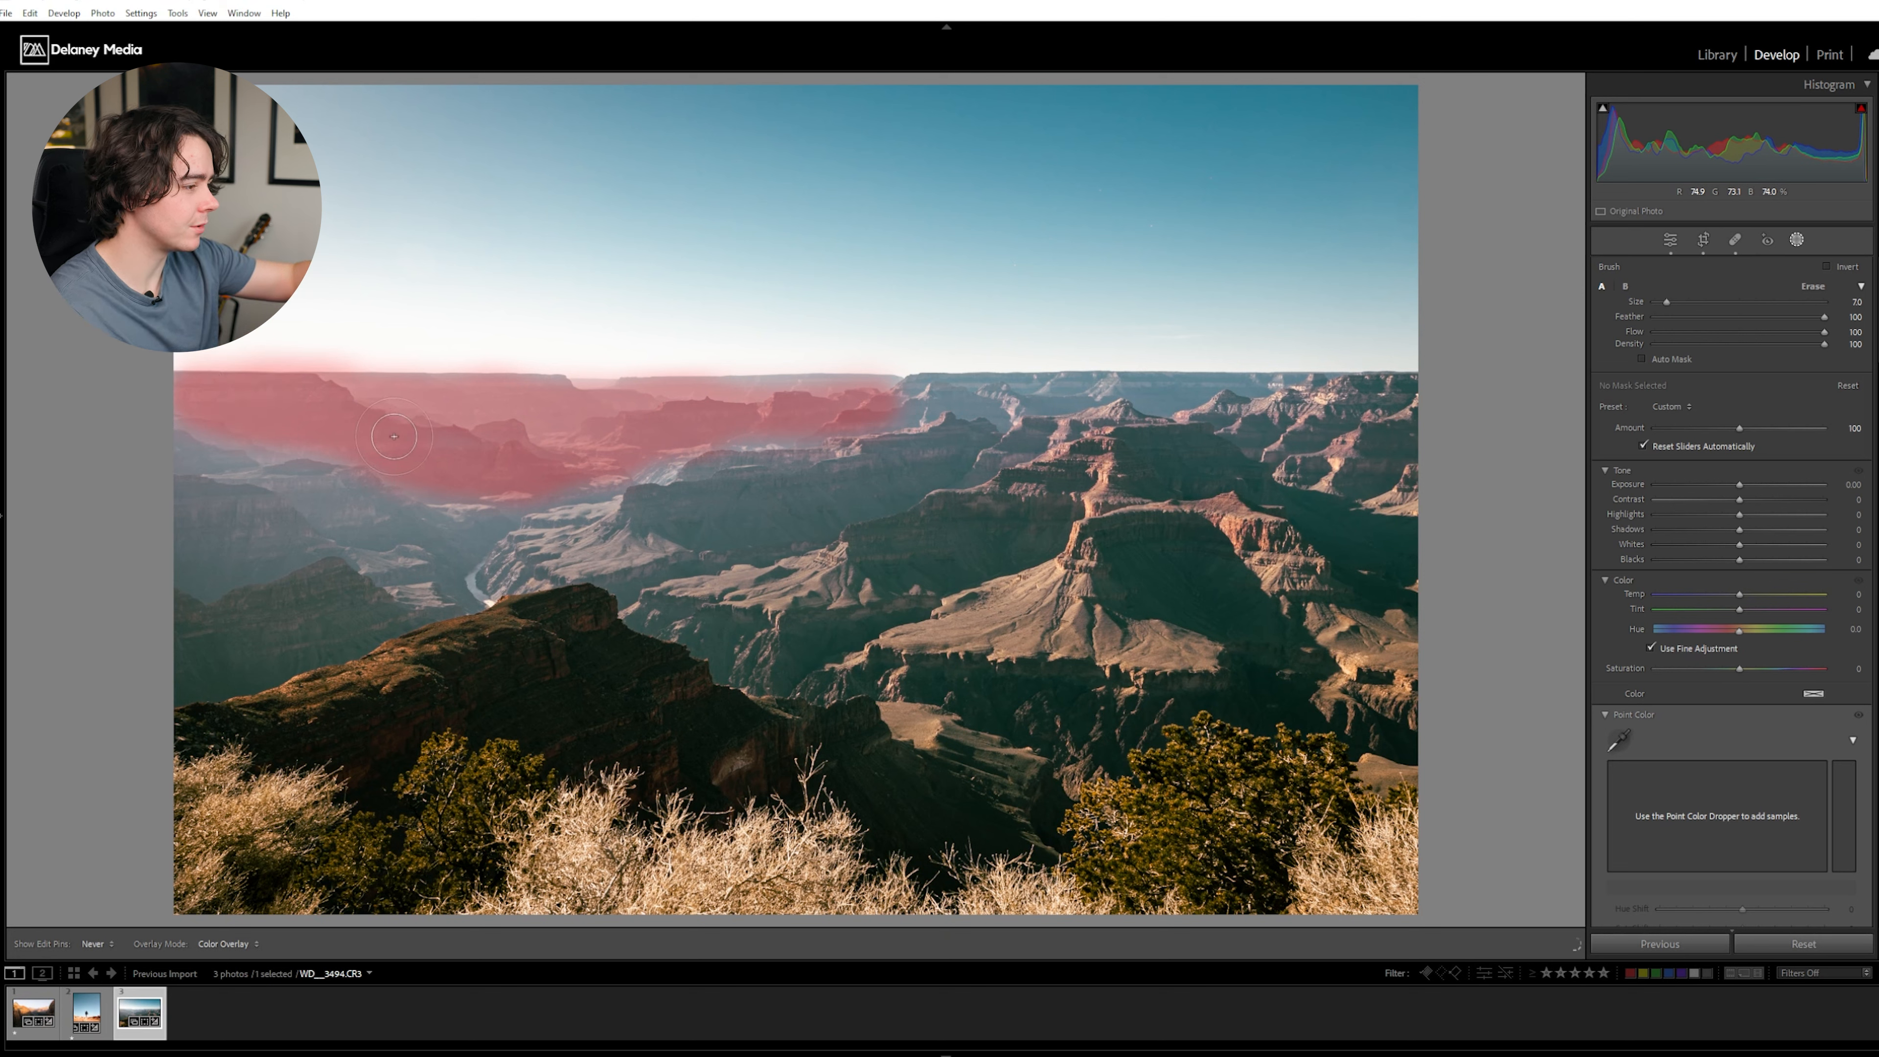
{"action": "mouse_move", "coordinate": [792, 429]}
{"action": "left_mouse_down"}
{"action": "mouse_move", "coordinate": [862, 407]}
{"action": "mouse_move", "coordinate": [762, 396]}
{"action": "mouse_move", "coordinate": [384, 434]}
{"action": "mouse_move", "coordinate": [222, 408]}
{"action": "left_mouse_up"}
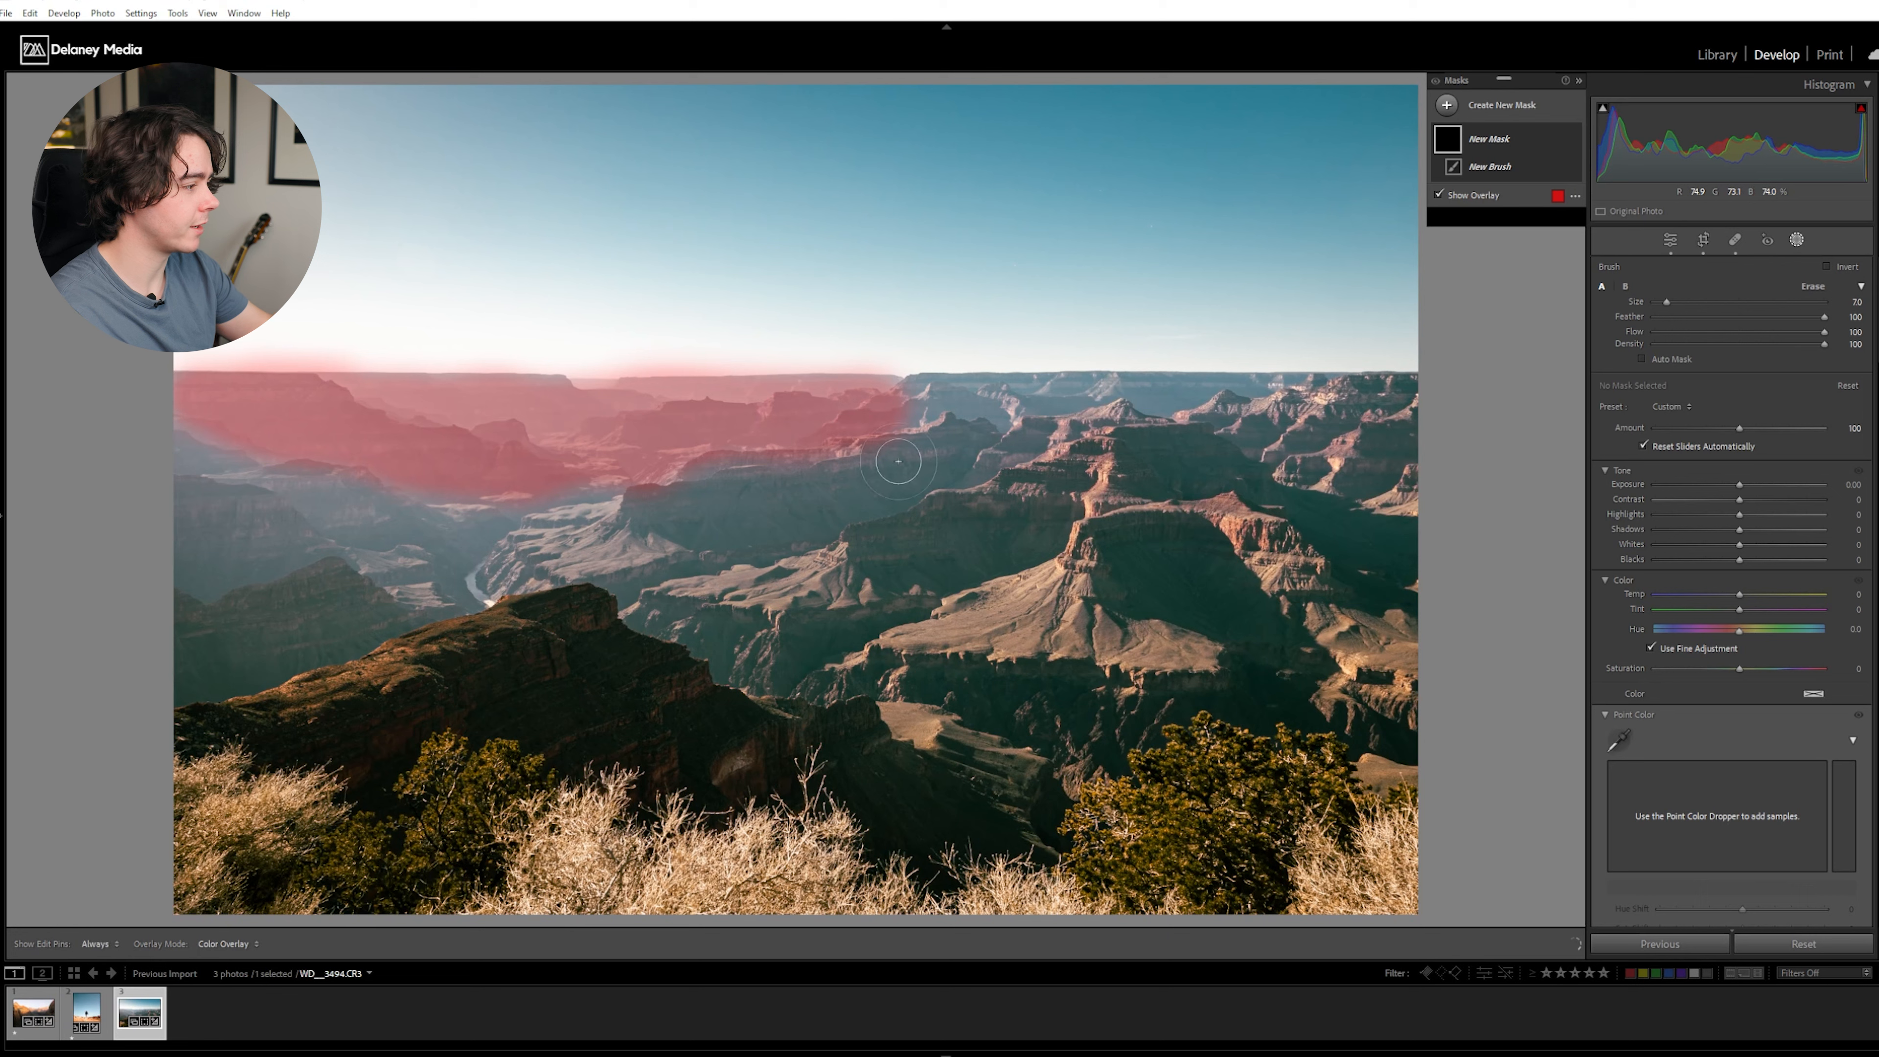
{"action": "left_click_drag", "start_coordinate": [1742, 486], "coordinate": [1737, 486]}
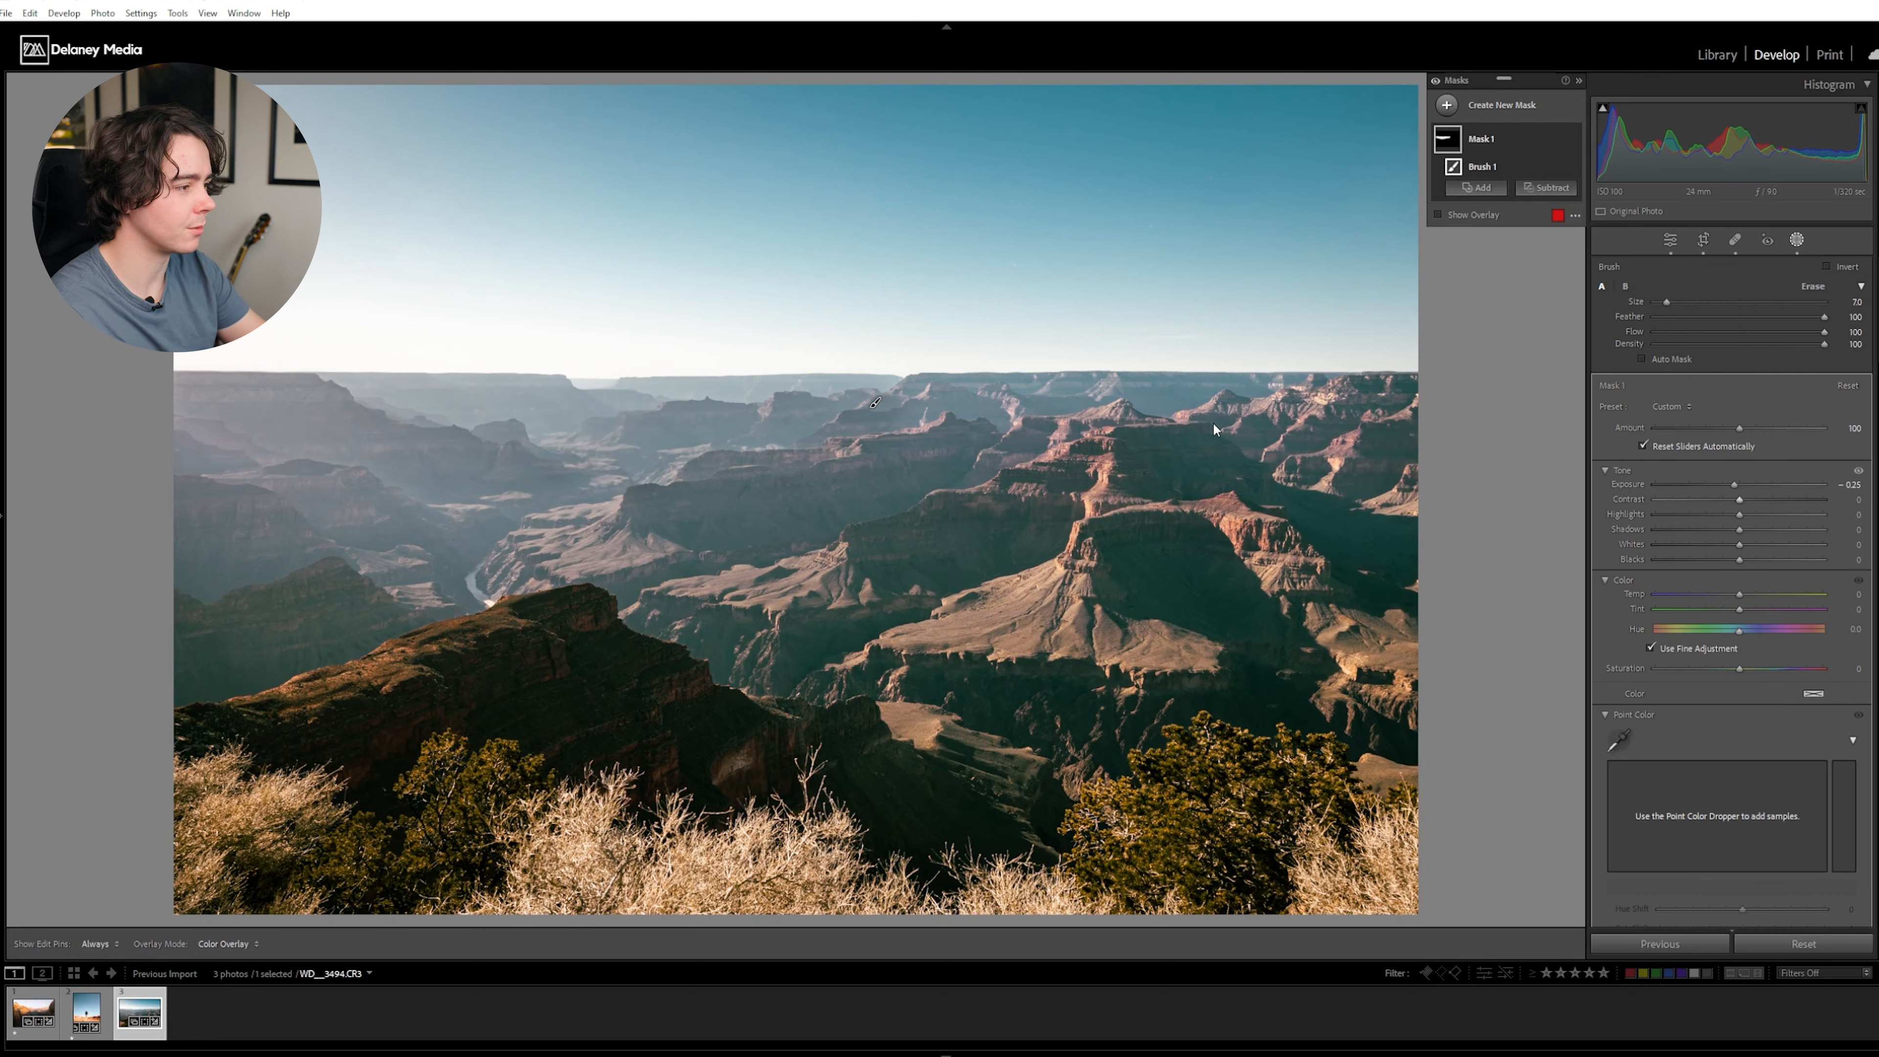
{"action": "key", "text": "h"}
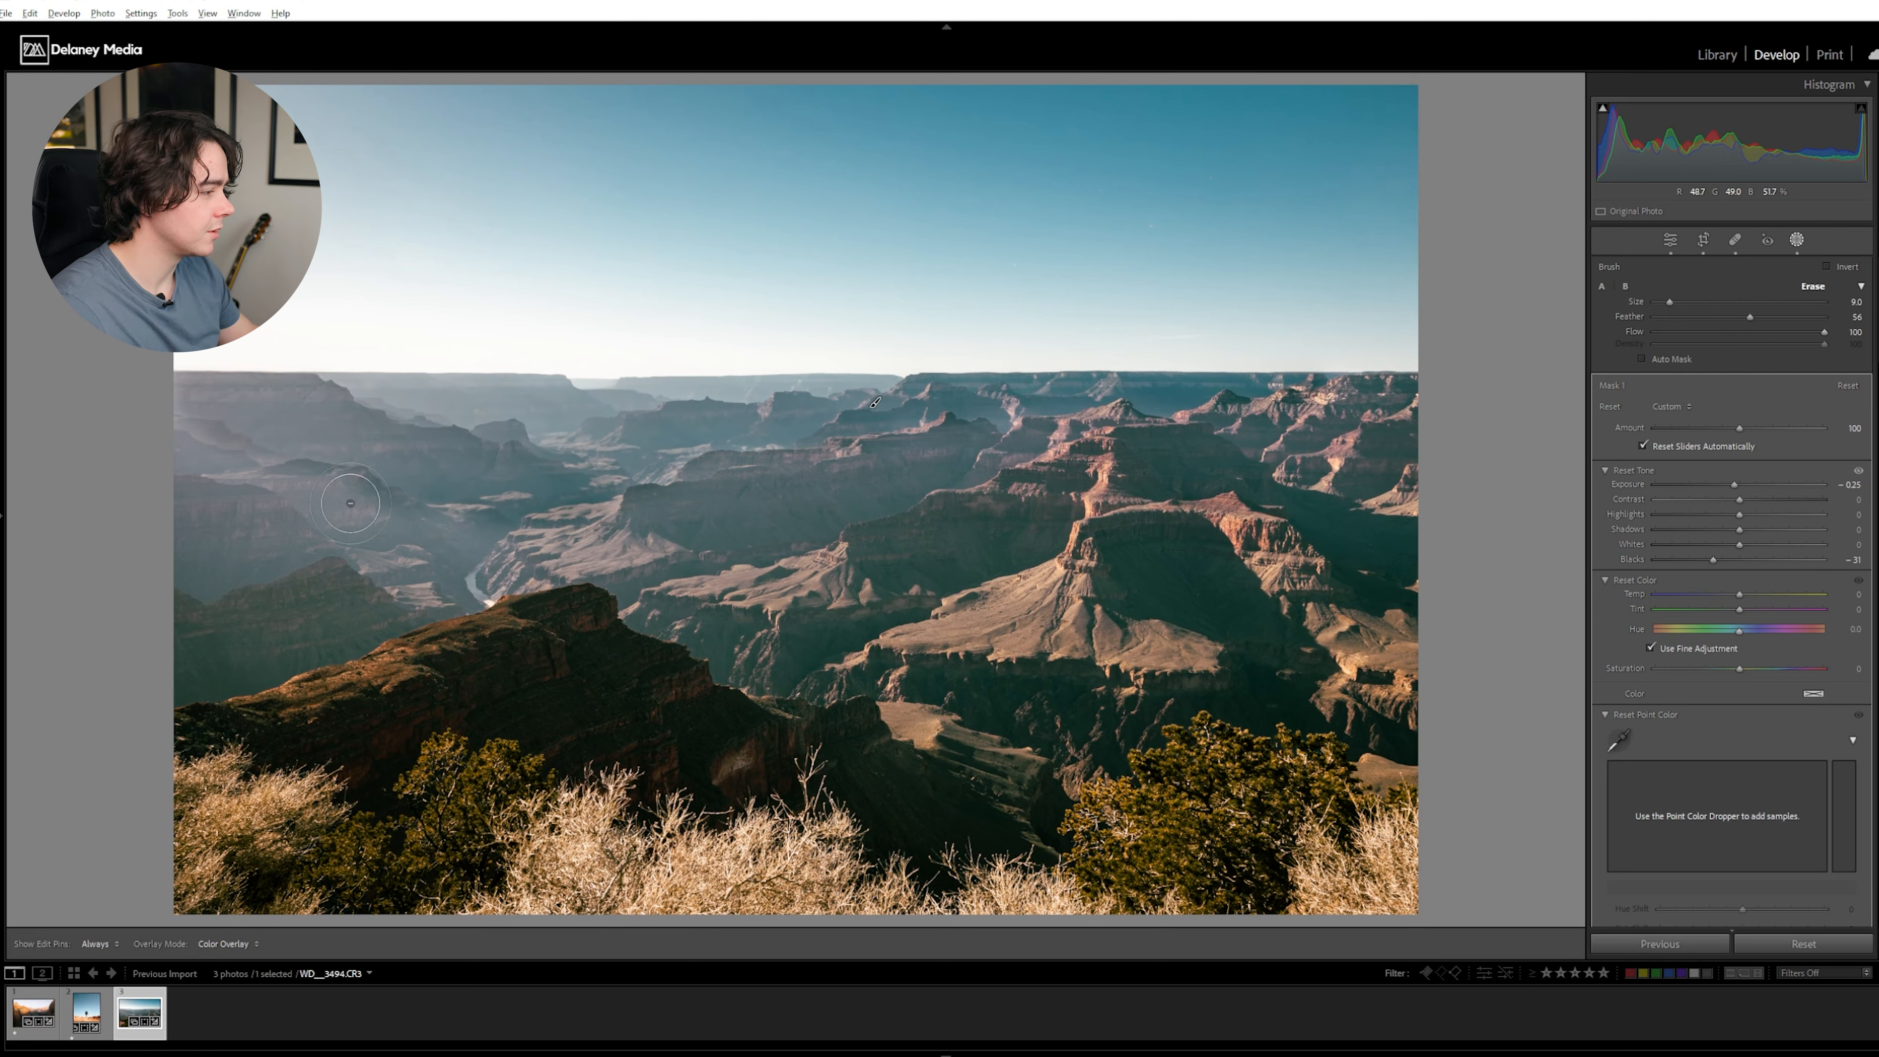
{"action": "key", "text": "alt"}
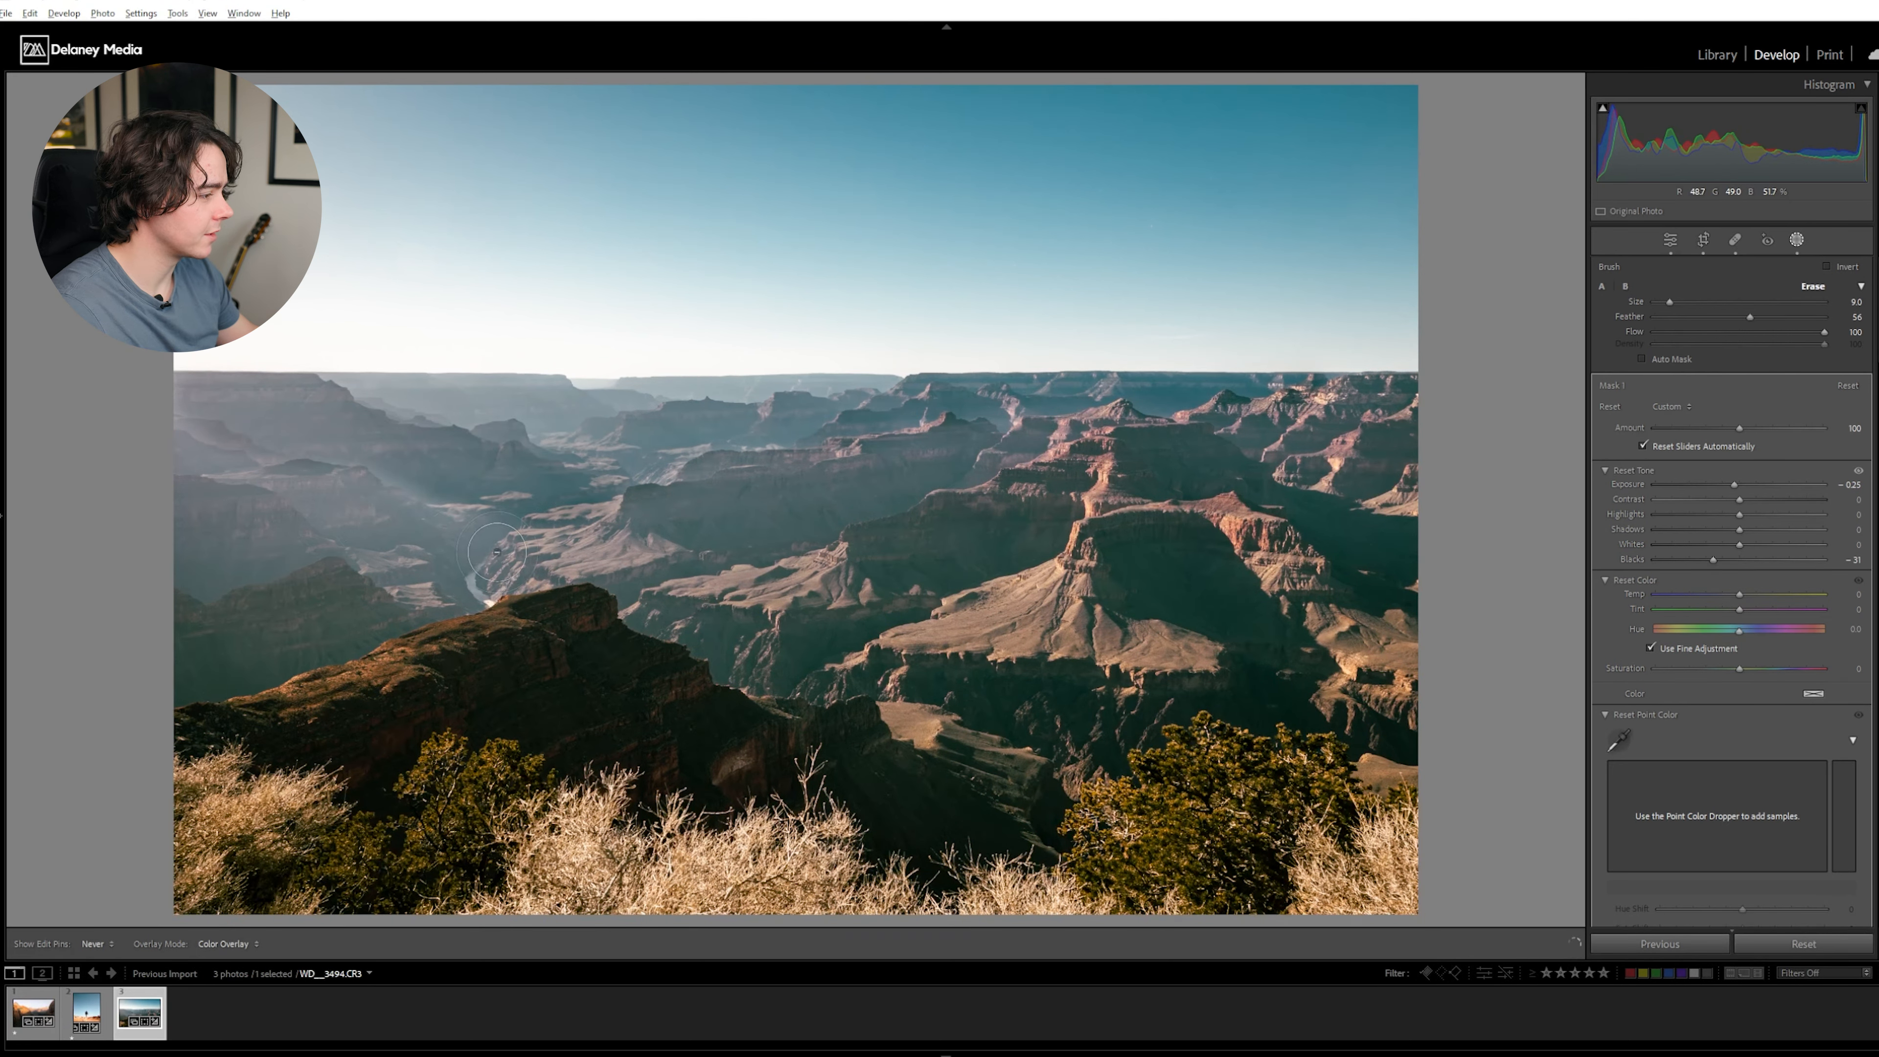
- Set the mask brush to size 10 and feather 40 and extend the mask over the hazy canyon slopes below the horizon
{"action": "key", "text": "h"}
{"action": "left_click_drag", "start_coordinate": [228, 468], "coordinate": [214, 495]}
{"action": "left_click", "coordinate": [1701, 317]}
{"action": "left_click_drag", "start_coordinate": [1718, 319], "coordinate": [1723, 318]}
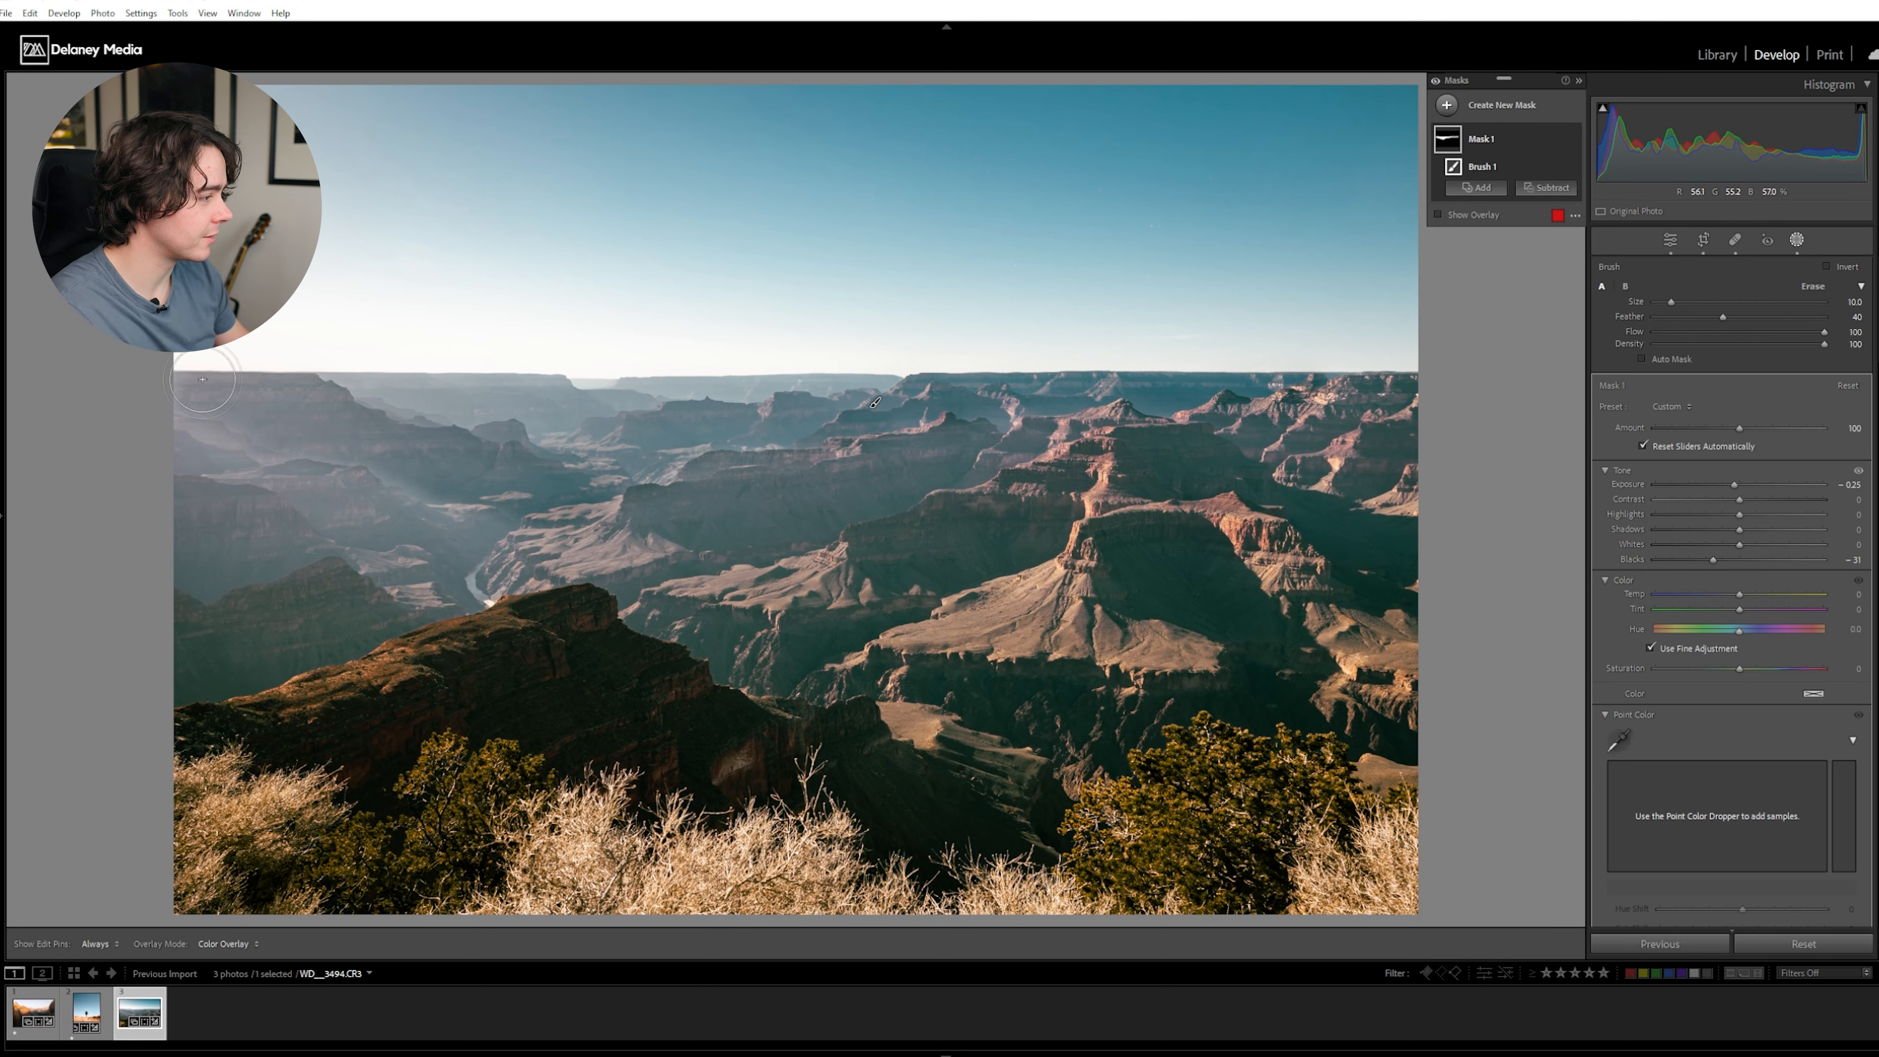
{"action": "key", "text": "h"}
{"action": "left_click_drag", "start_coordinate": [392, 448], "coordinate": [535, 492]}
{"action": "scroll", "coordinate": [529, 497], "scroll_direction": "up", "scroll_amount": 2}
{"action": "mouse_move", "coordinate": [492, 540]}
{"action": "left_mouse_down"}
{"action": "mouse_move", "coordinate": [392, 542]}
{"action": "mouse_move", "coordinate": [122, 425]}
{"action": "left_mouse_up"}
{"action": "mouse_move", "coordinate": [302, 519]}
{"action": "left_mouse_down"}
{"action": "mouse_move", "coordinate": [205, 537]}
{"action": "mouse_move", "coordinate": [241, 474]}
{"action": "left_mouse_up"}
{"action": "mouse_move", "coordinate": [198, 563]}
{"action": "left_mouse_down"}
{"action": "mouse_move", "coordinate": [296, 524]}
{"action": "mouse_move", "coordinate": [392, 559]}
{"action": "left_mouse_up"}
{"action": "mouse_move", "coordinate": [430, 560]}
{"action": "left_mouse_down"}
{"action": "mouse_move", "coordinate": [616, 550]}
{"action": "mouse_move", "coordinate": [1095, 444]}
{"action": "left_mouse_up"}
{"action": "key", "text": "z"}
{"action": "left_click_drag", "start_coordinate": [440, 538], "coordinate": [1077, 400]}
{"action": "left_click_drag", "start_coordinate": [256, 387], "coordinate": [856, 329]}
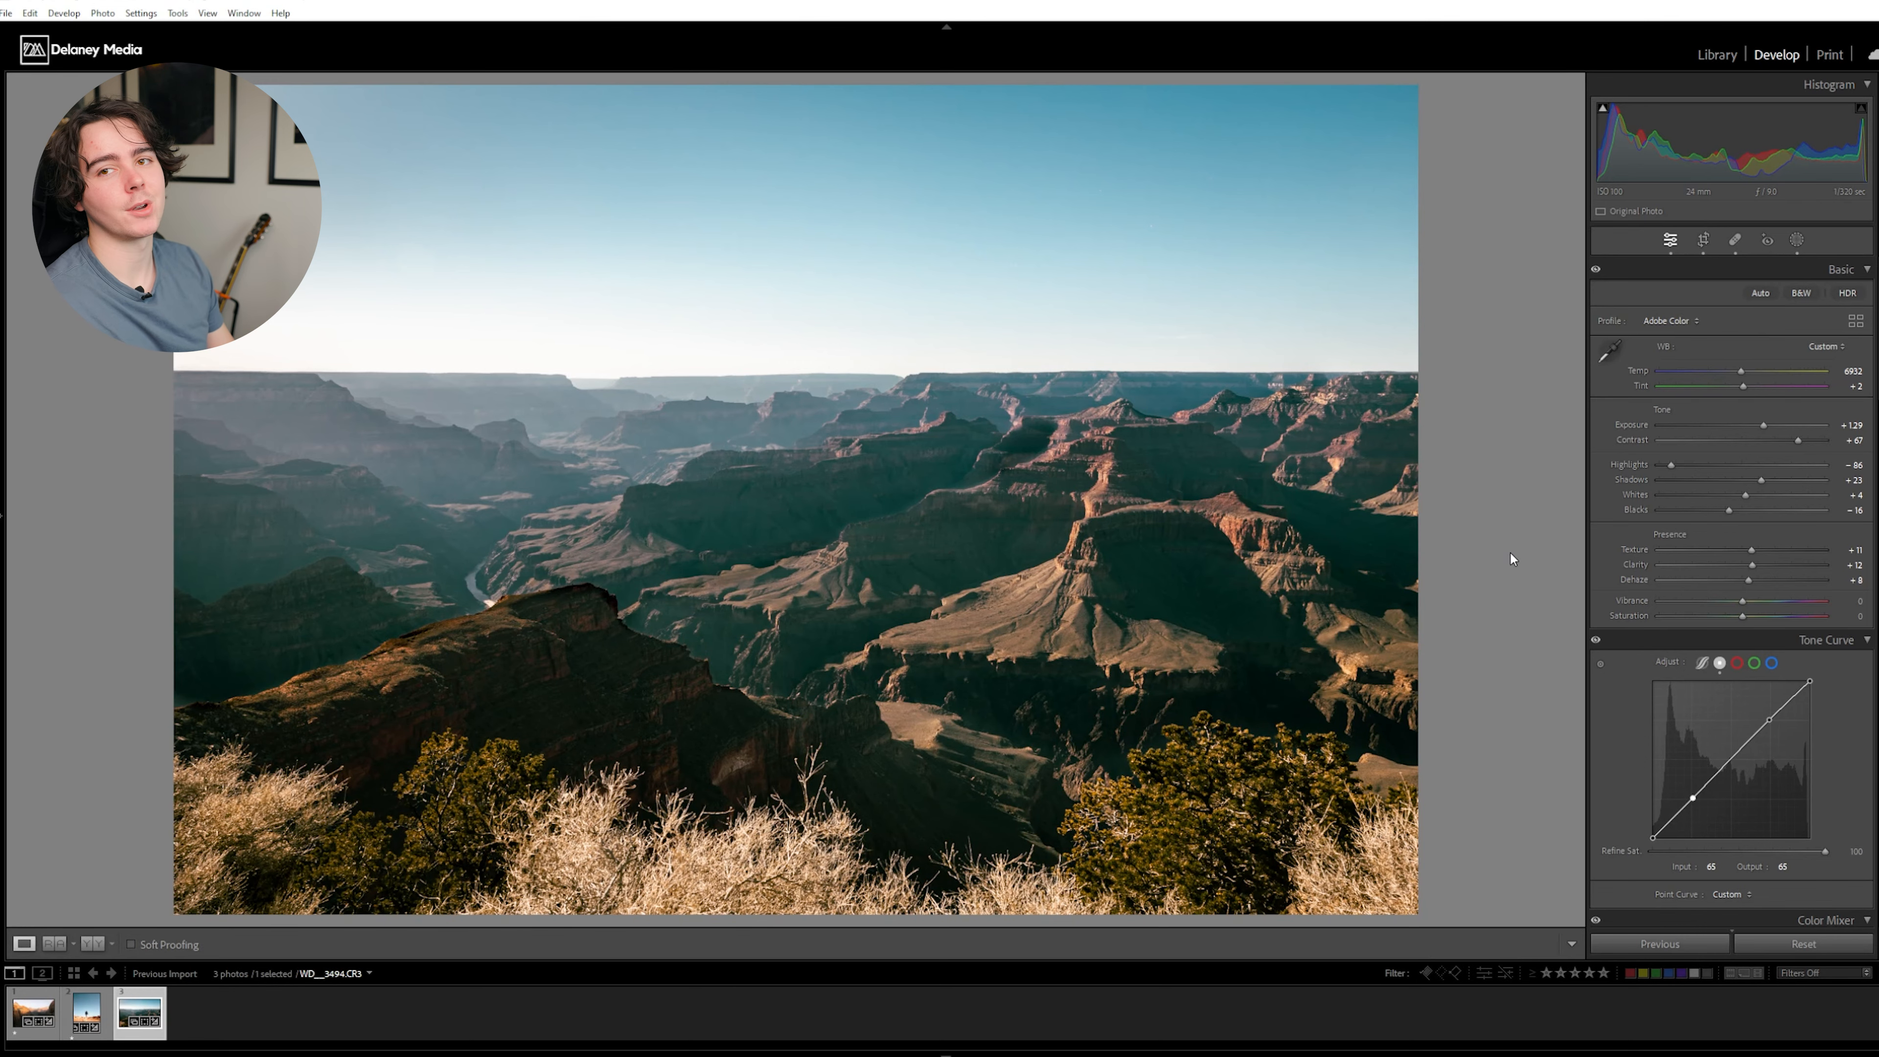
- Compare the edited canyon photo with its unedited version
{"action": "key", "text": "backslash"}
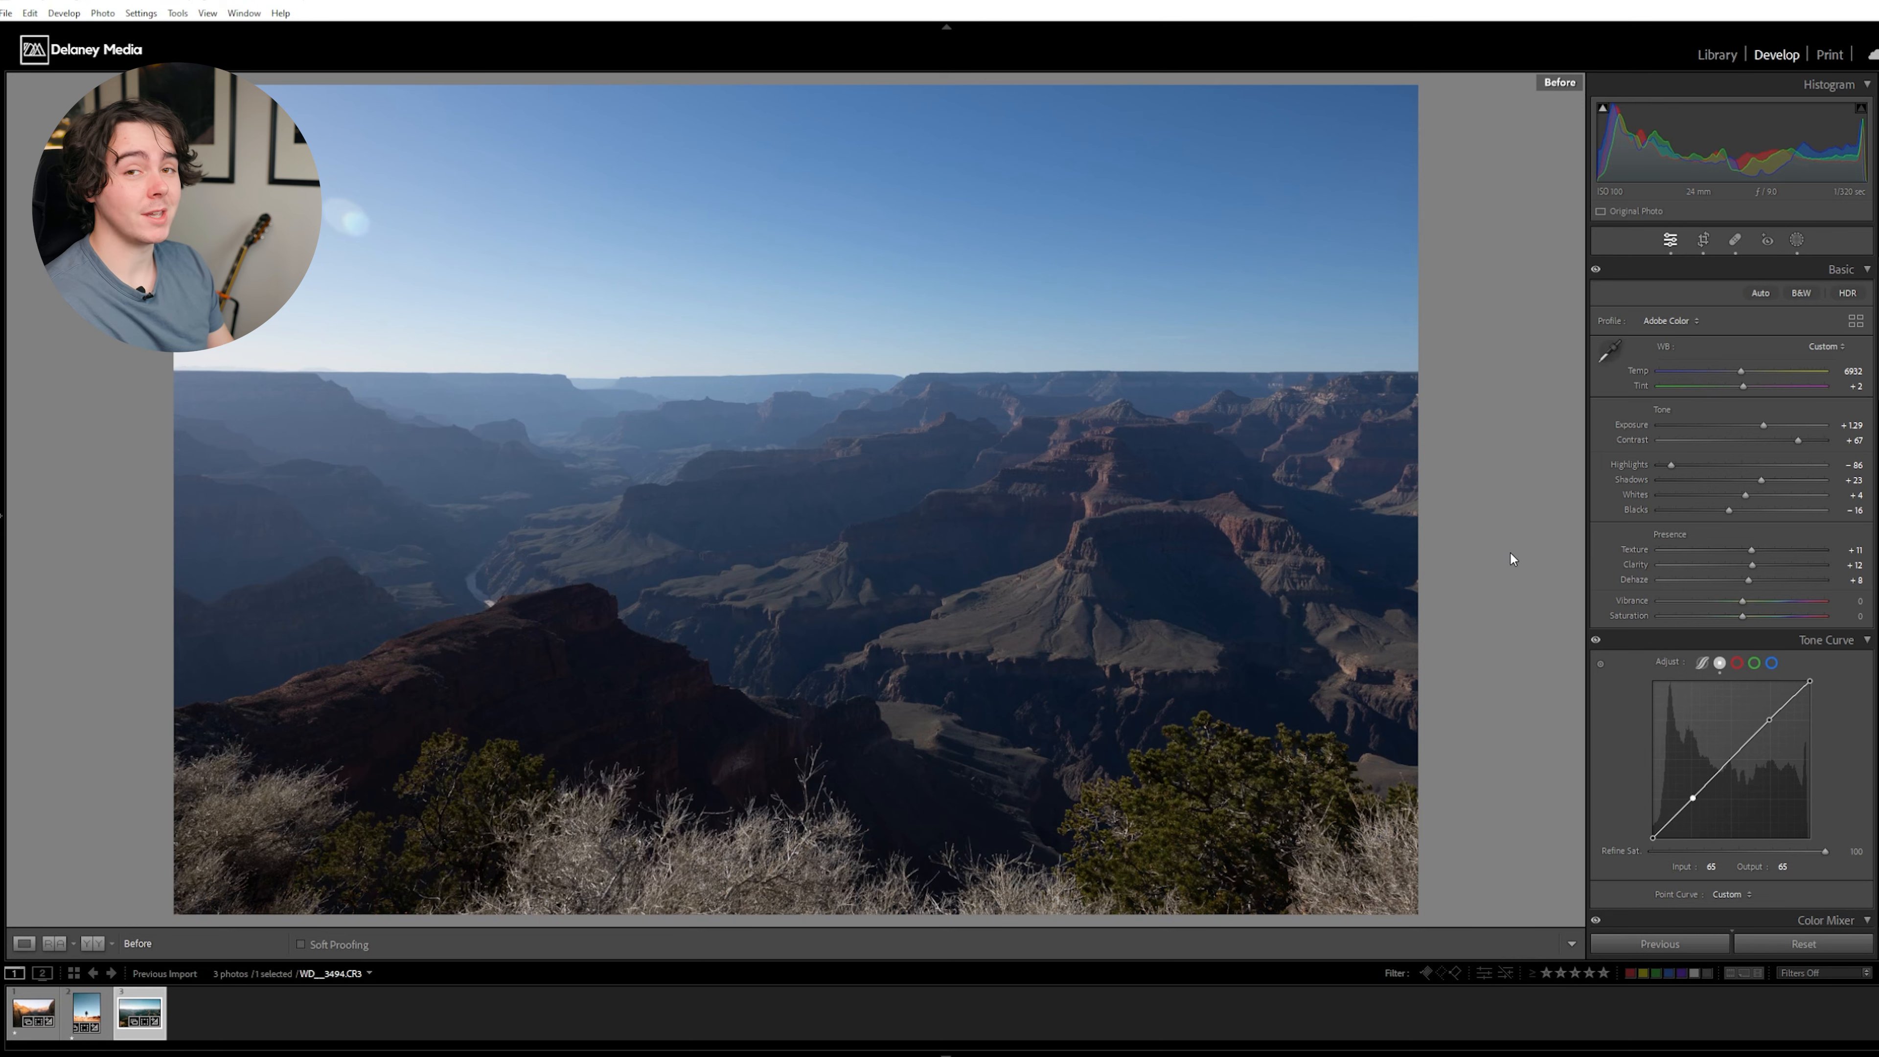
{"action": "key", "text": "backslash"}
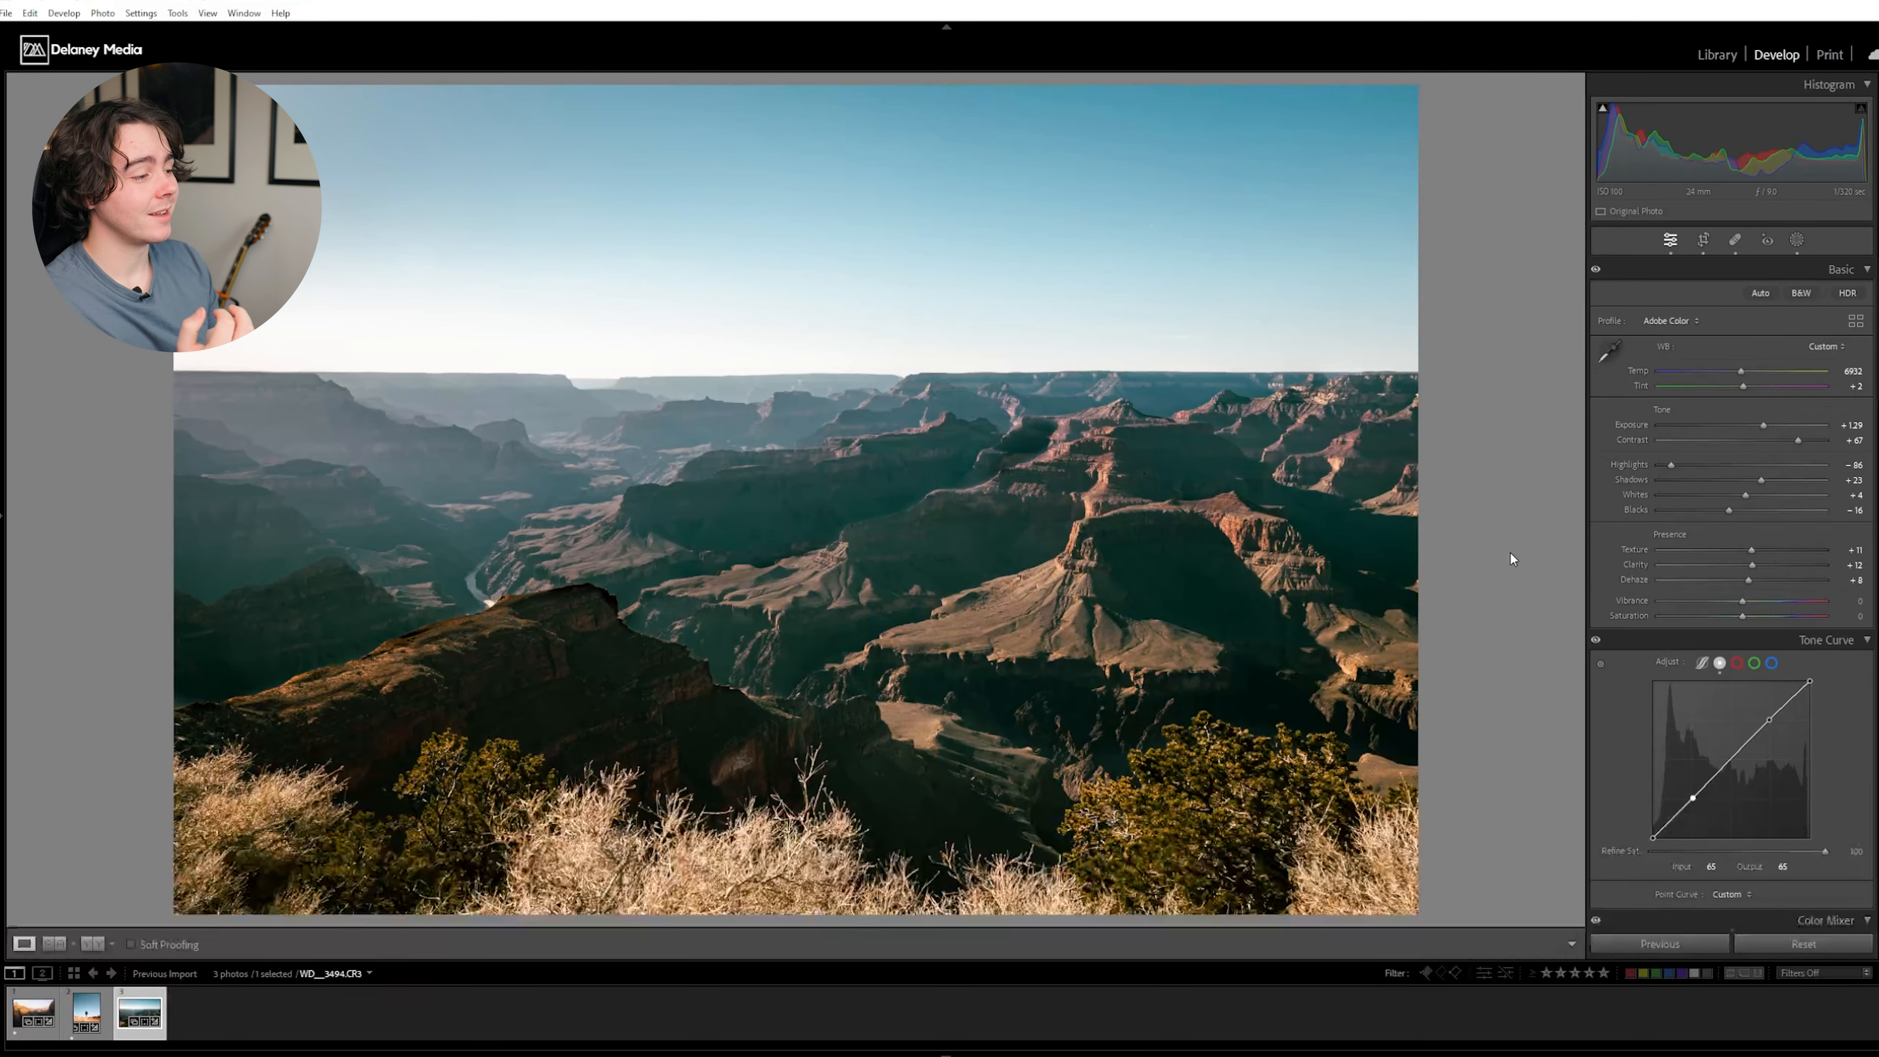